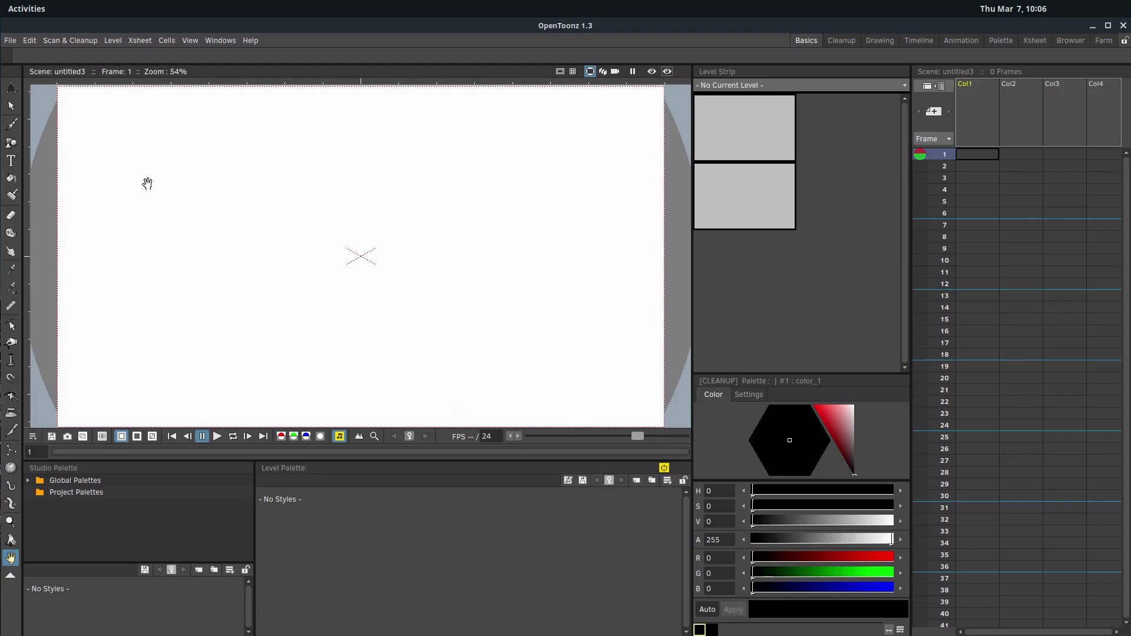
Step: Draw a black circle on frame 1 and an oval on frame 2 of level B with the Brush
click(7, 125)
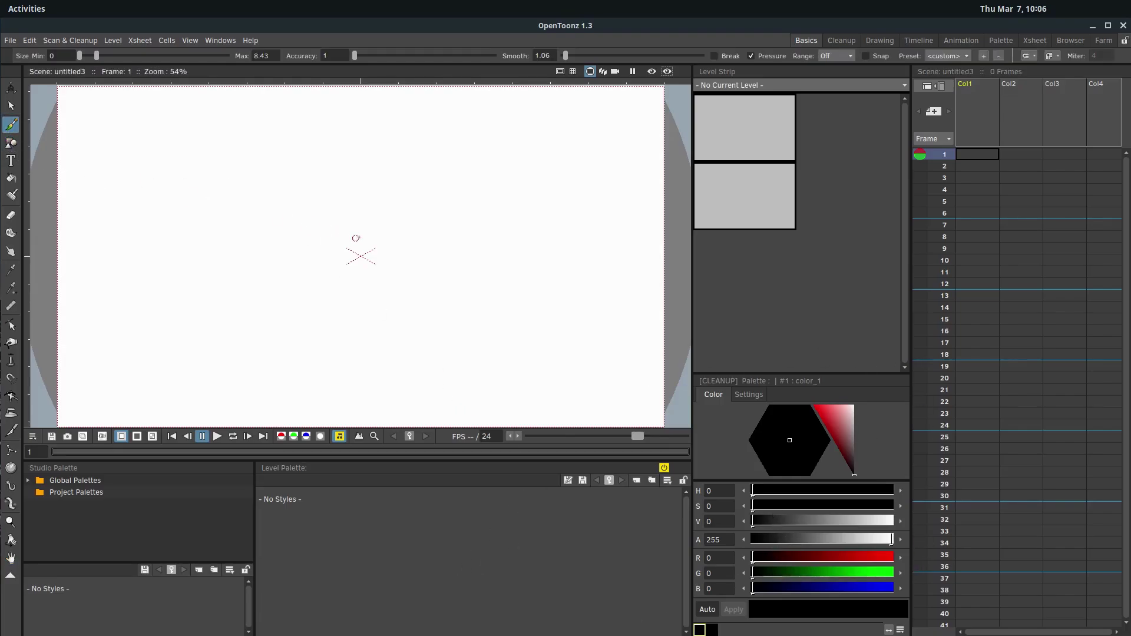
mouse_move(378, 224)
mouse_down()
mouse_move(320, 256)
mouse_move(358, 298)
mouse_move(391, 258)
mouse_move(341, 210)
mouse_up()
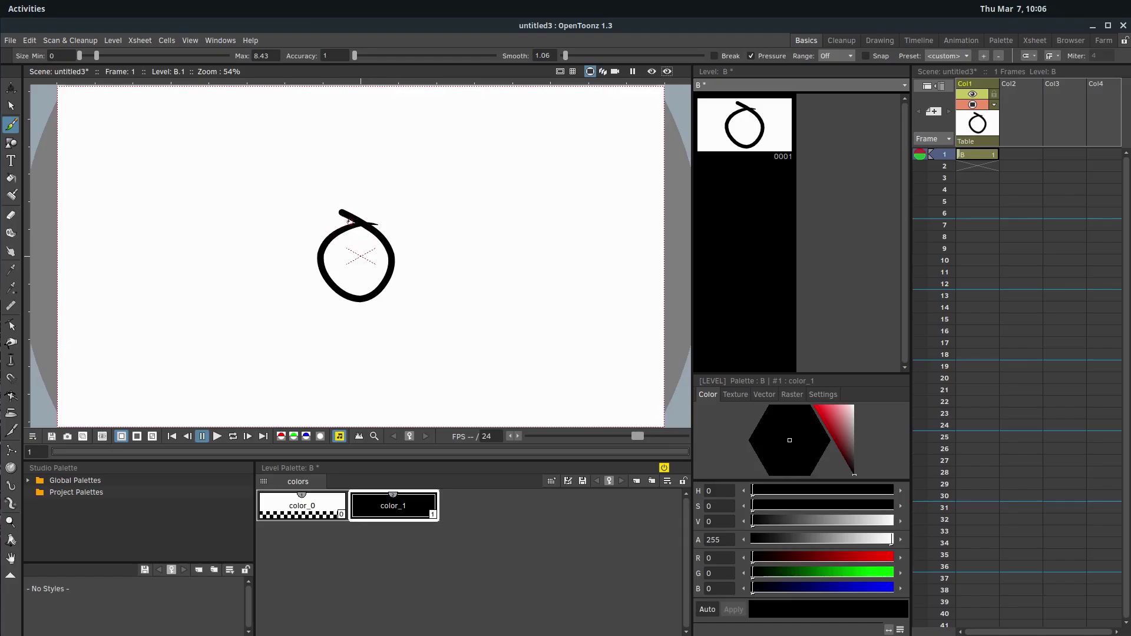
click(979, 167)
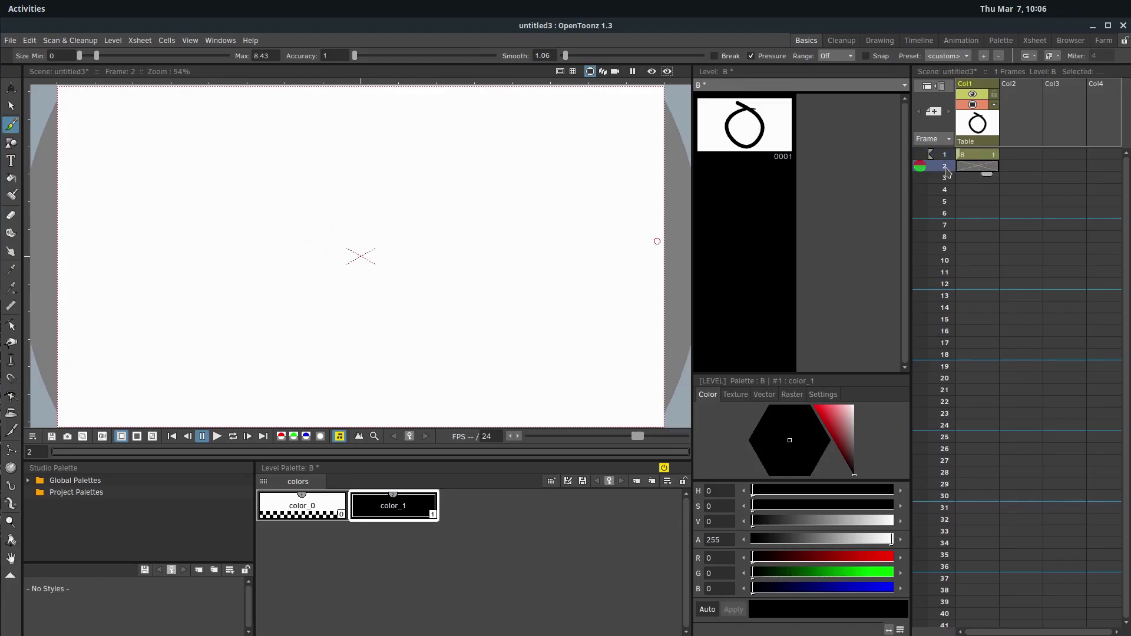
mouse_move(398, 237)
mouse_down()
mouse_move(416, 259)
mouse_move(401, 236)
mouse_move(429, 253)
mouse_move(471, 242)
mouse_move(531, 260)
mouse_up()
Step: Draw changing shapes on frames 3–5, then return to frame 1 and scrub to preview the animation
click(978, 178)
click(978, 189)
key(.)
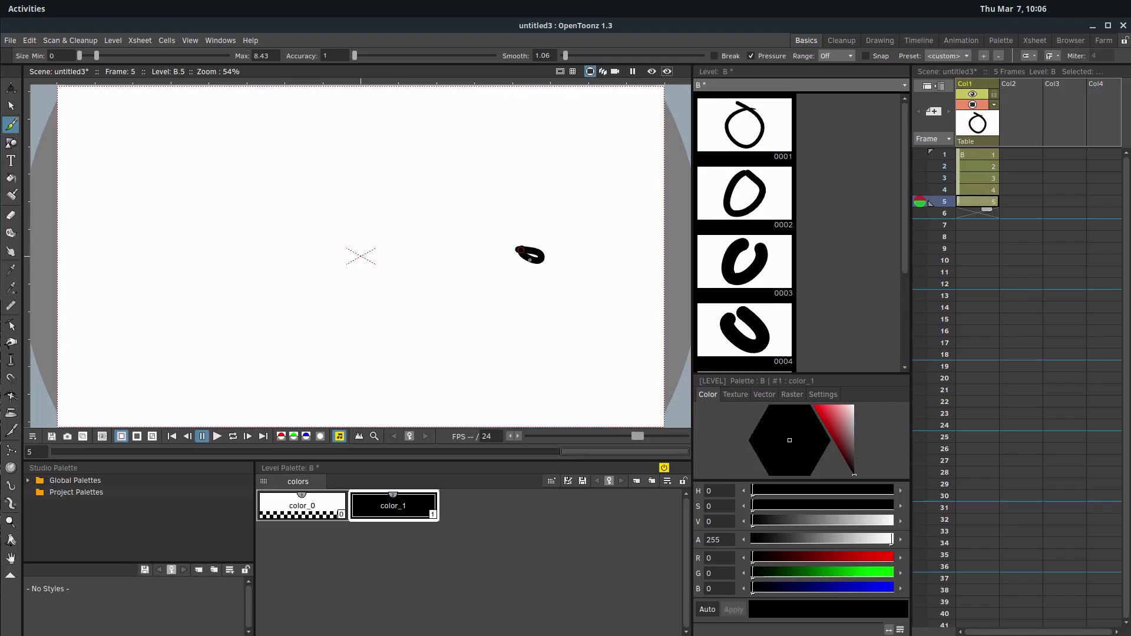
click(985, 157)
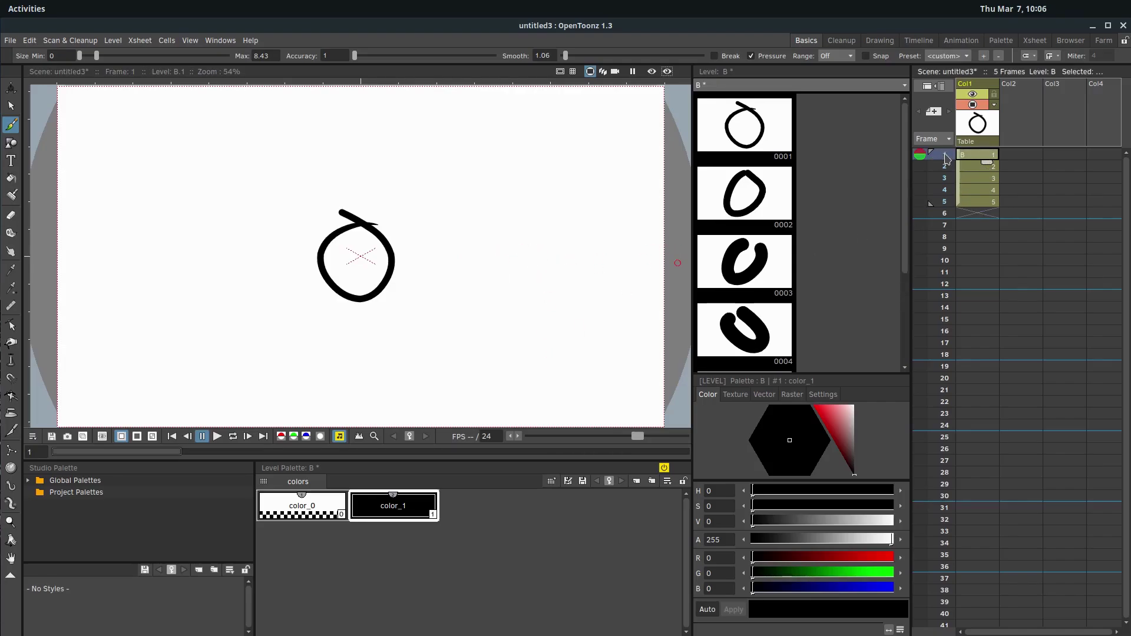
mouse_move(945, 158)
mouse_down()
mouse_move(932, 205)
mouse_move(940, 154)
mouse_up()
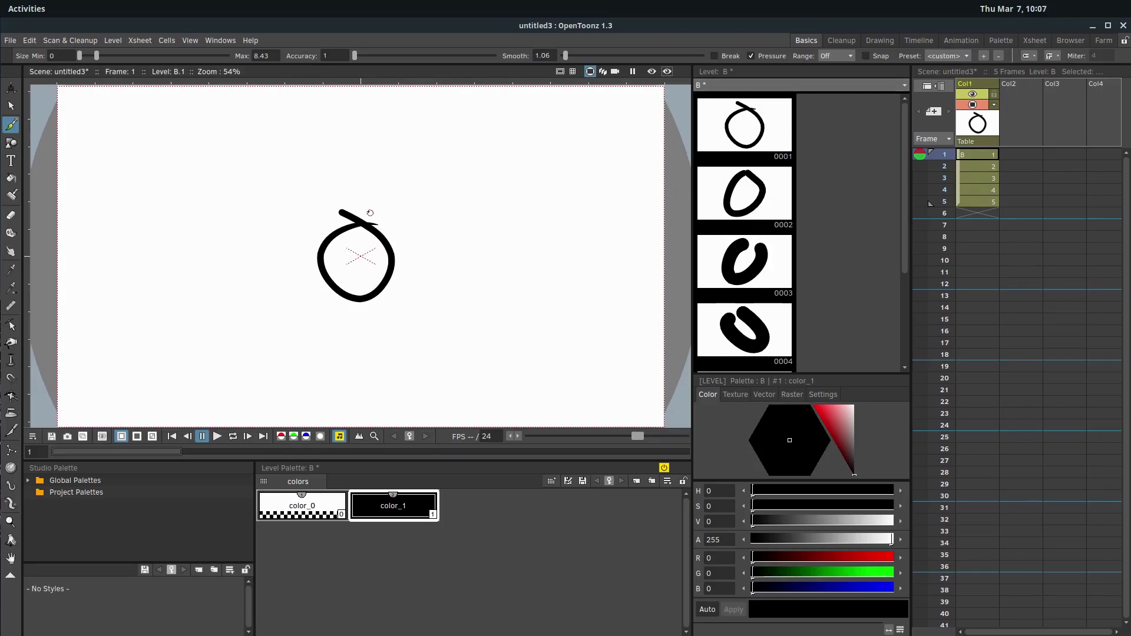
click(974, 169)
click(975, 180)
click(975, 191)
click(977, 203)
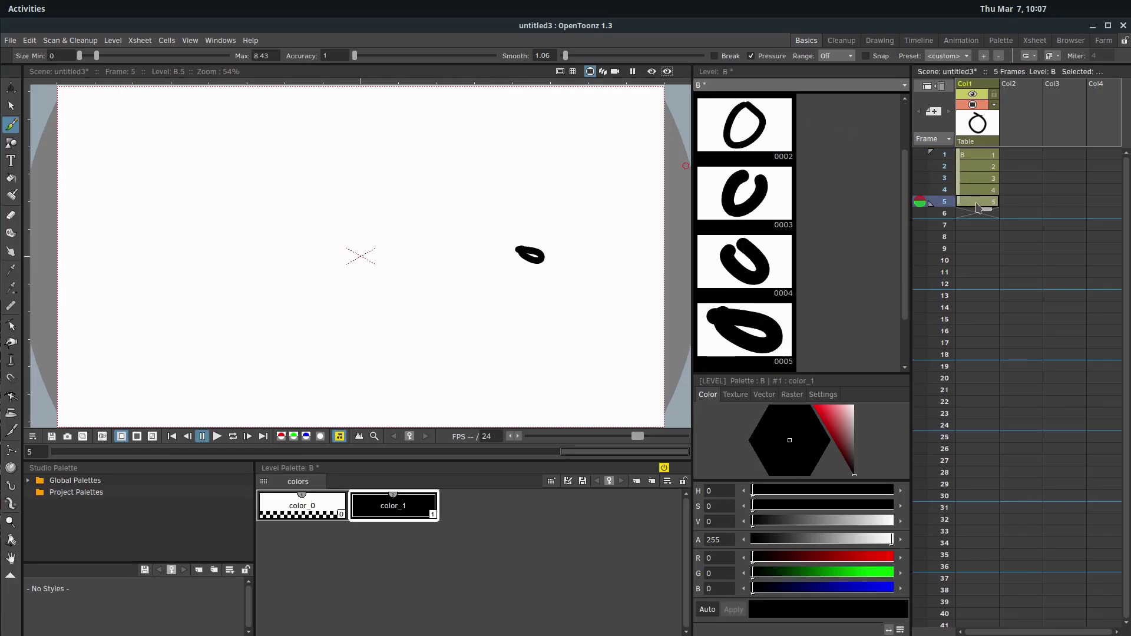
click(975, 191)
click(974, 179)
click(974, 167)
click(974, 156)
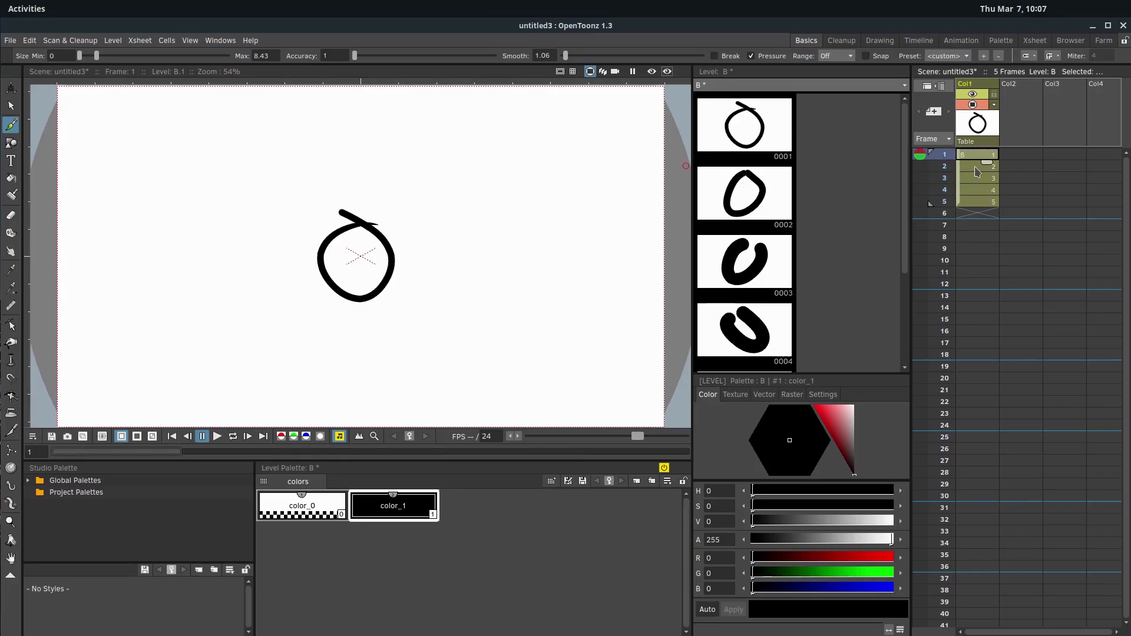
click(975, 167)
click(975, 180)
click(975, 191)
click(977, 203)
click(975, 155)
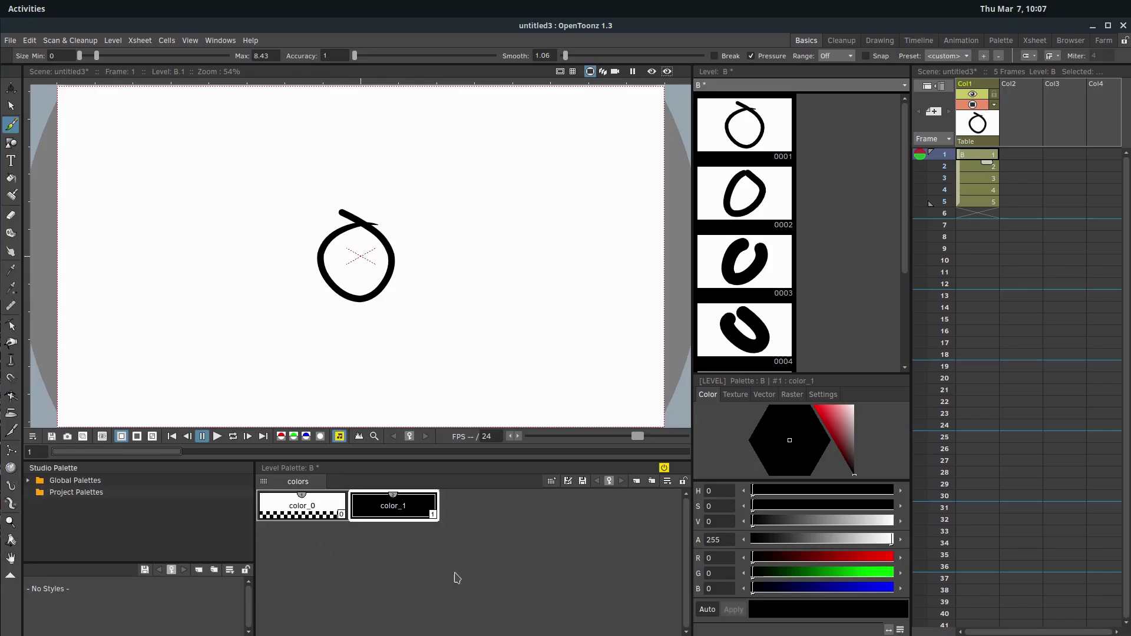
click(386, 514)
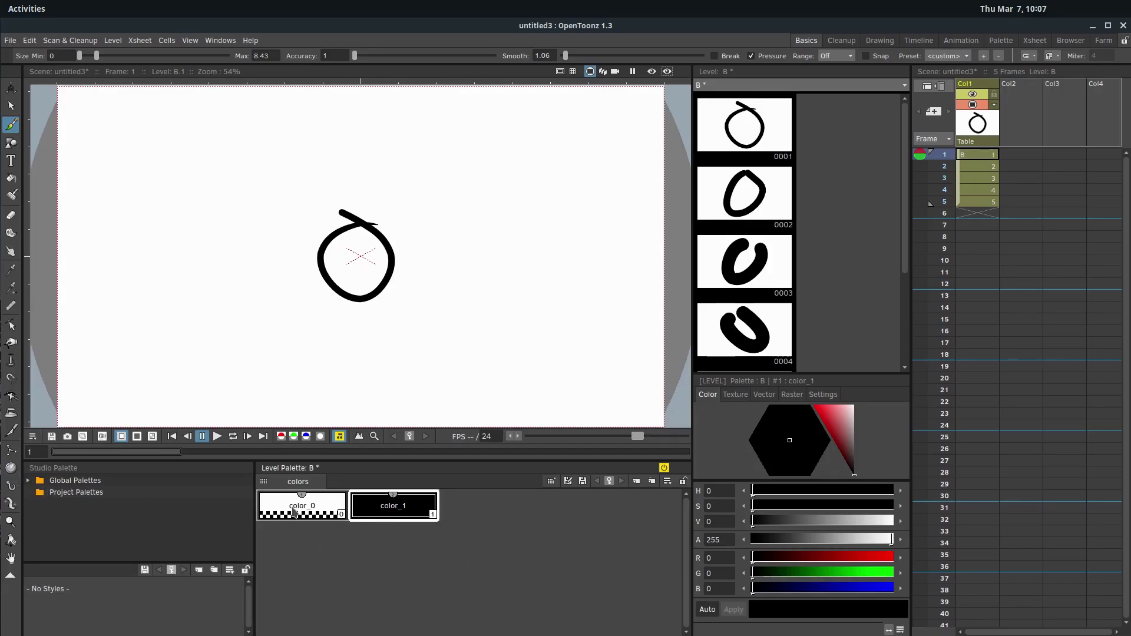
click(360, 524)
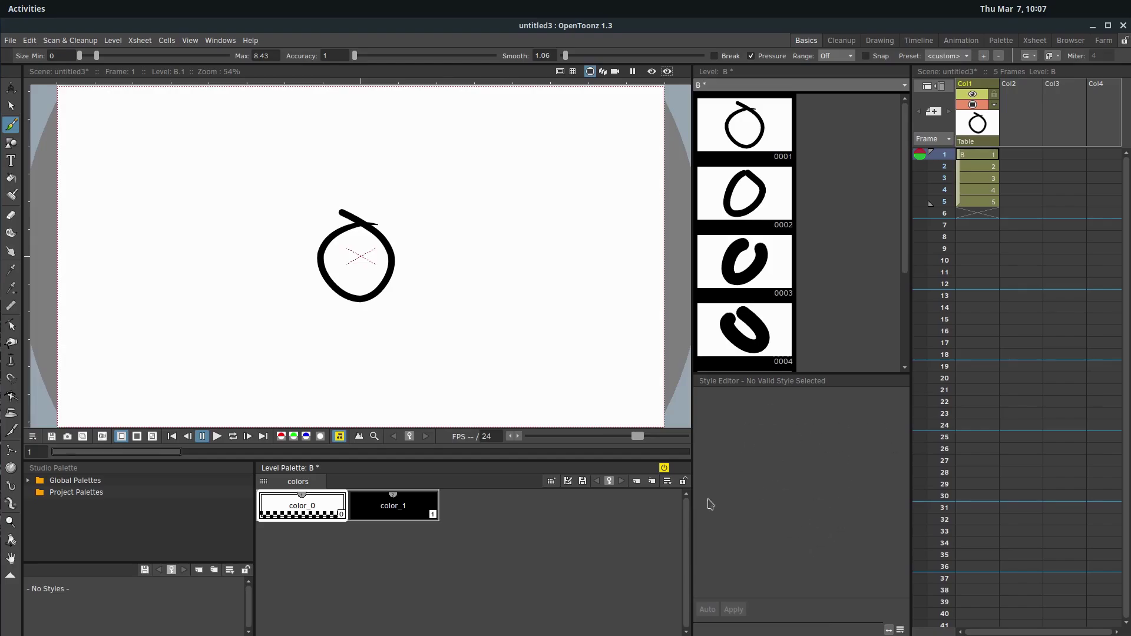
Step: Recolor color_1 from black toward green in the colour hexagon, lowering its red and opacity
click(387, 516)
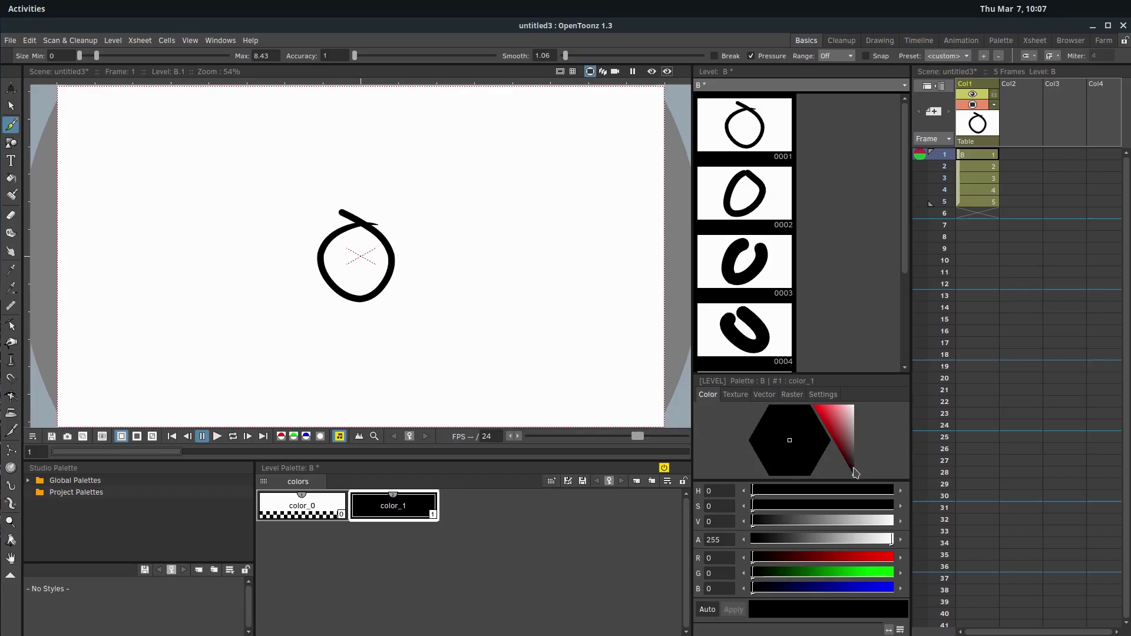
mouse_move(855, 471)
mouse_down()
mouse_move(845, 416)
mouse_move(820, 411)
mouse_move(835, 414)
mouse_move(857, 464)
mouse_up()
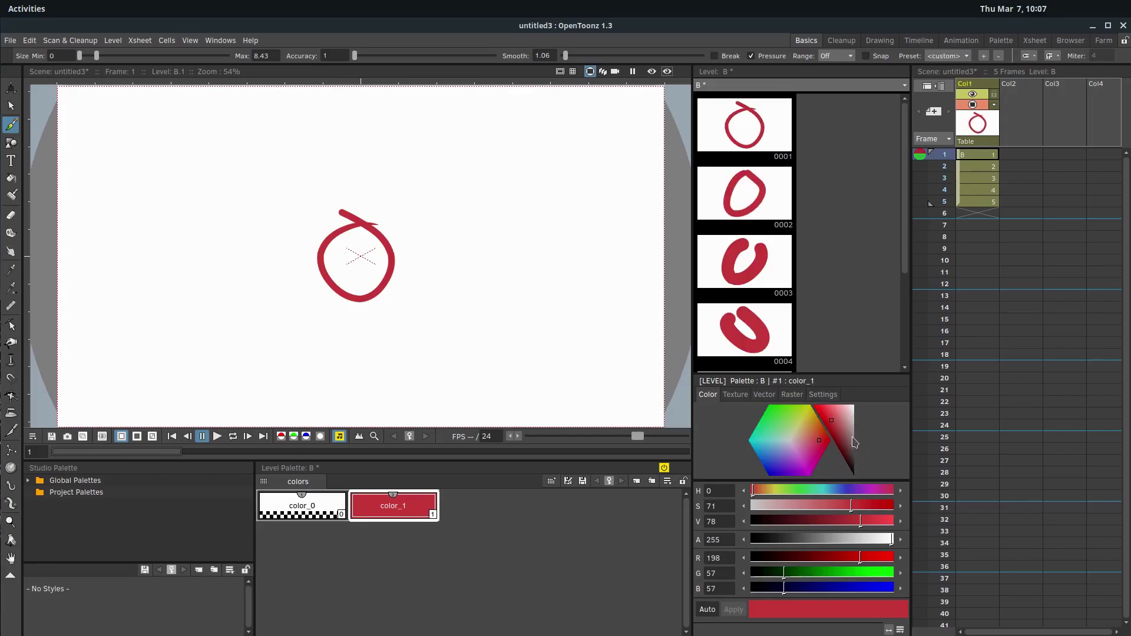
mouse_move(834, 425)
mouse_down()
mouse_move(838, 414)
mouse_move(820, 408)
mouse_move(847, 436)
mouse_move(815, 416)
mouse_up()
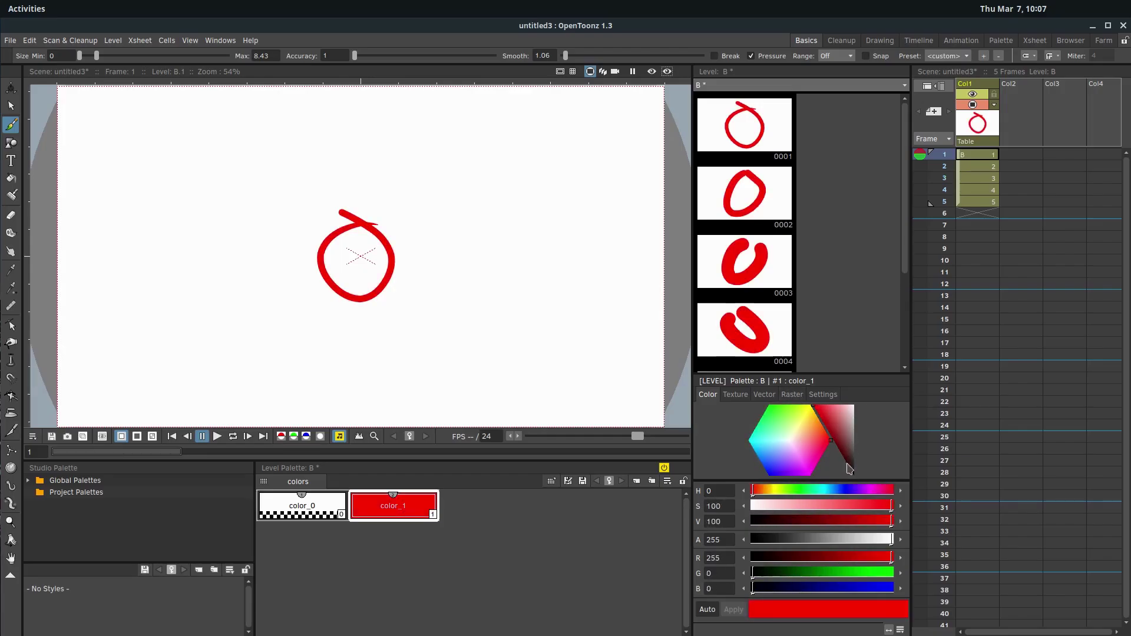
mouse_move(825, 446)
mouse_down()
mouse_move(804, 400)
mouse_move(762, 396)
mouse_move(725, 435)
mouse_move(741, 394)
mouse_move(726, 436)
mouse_move(795, 476)
mouse_move(824, 426)
mouse_move(757, 439)
mouse_move(808, 443)
mouse_move(792, 450)
mouse_move(793, 437)
mouse_move(783, 451)
mouse_up()
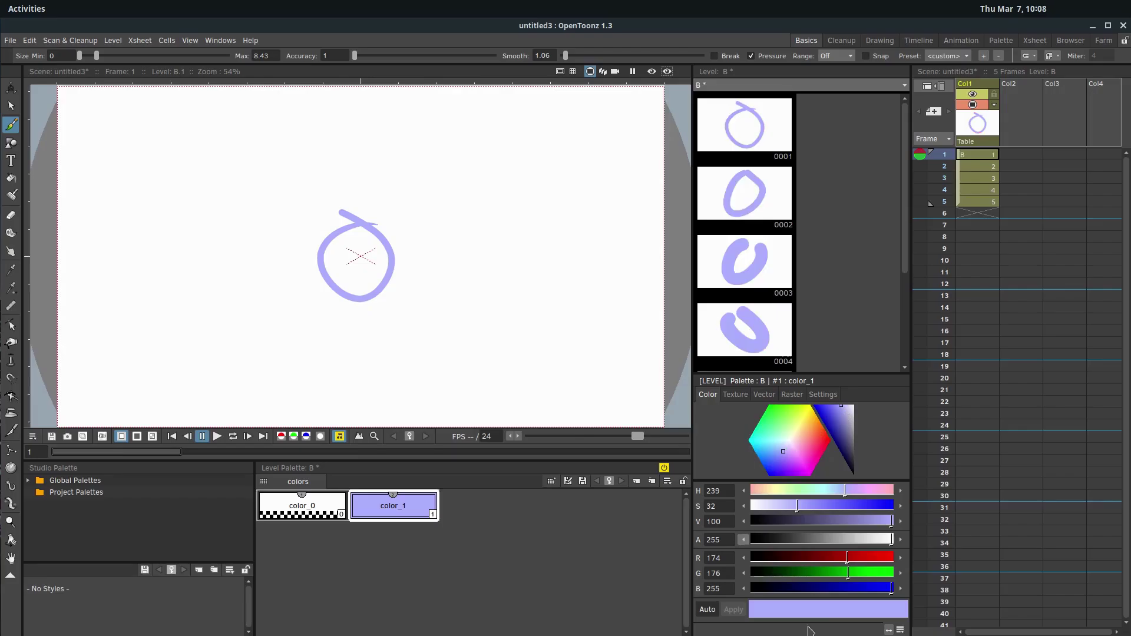
mouse_move(846, 558)
mouse_down()
mouse_move(816, 568)
mouse_move(851, 572)
mouse_move(854, 589)
mouse_move(827, 593)
mouse_up()
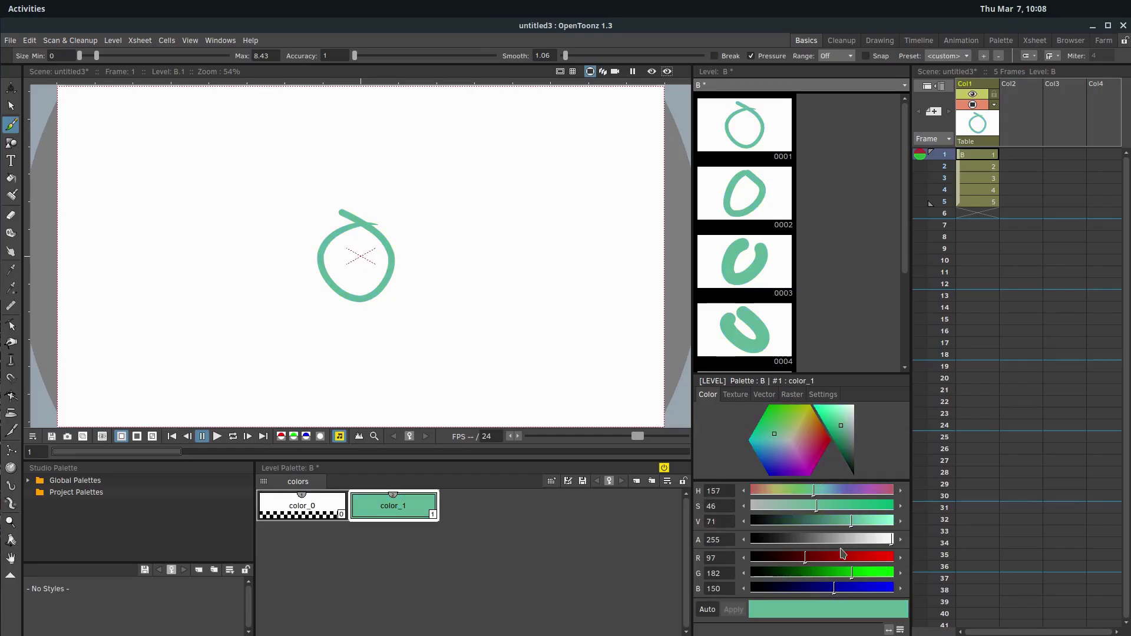
mouse_move(886, 543)
mouse_down()
mouse_move(774, 543)
mouse_move(904, 540)
mouse_up()
Step: Enter RGB values 255, 255, 100 for color_1 in the Style Editor
click(722, 561)
text(255)
click(724, 571)
text(255)
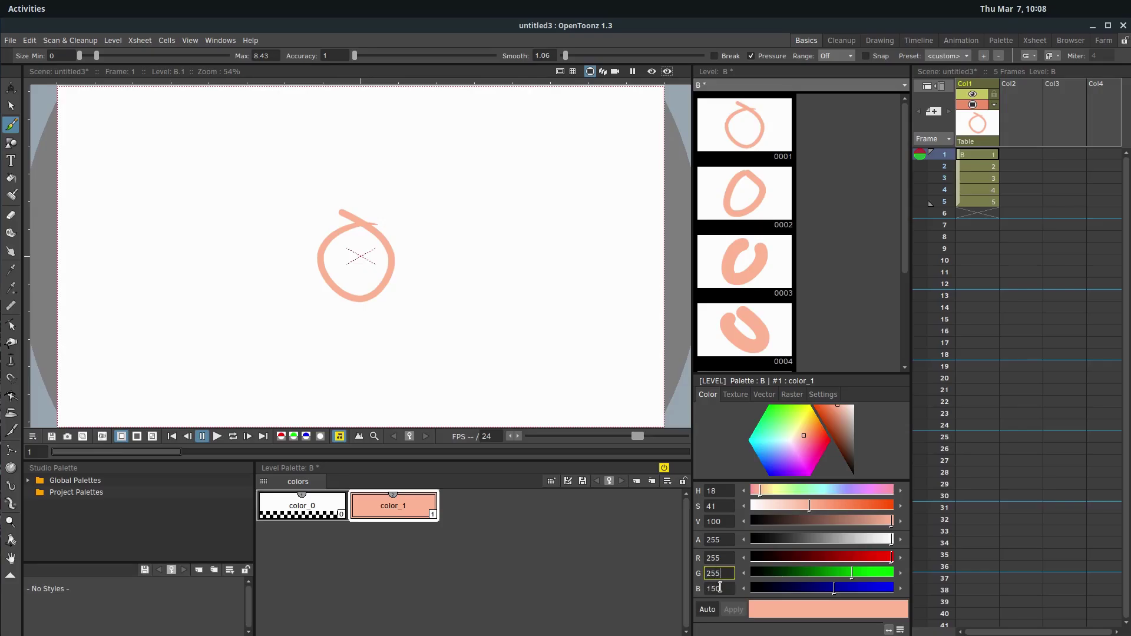
click(725, 588)
text(100)
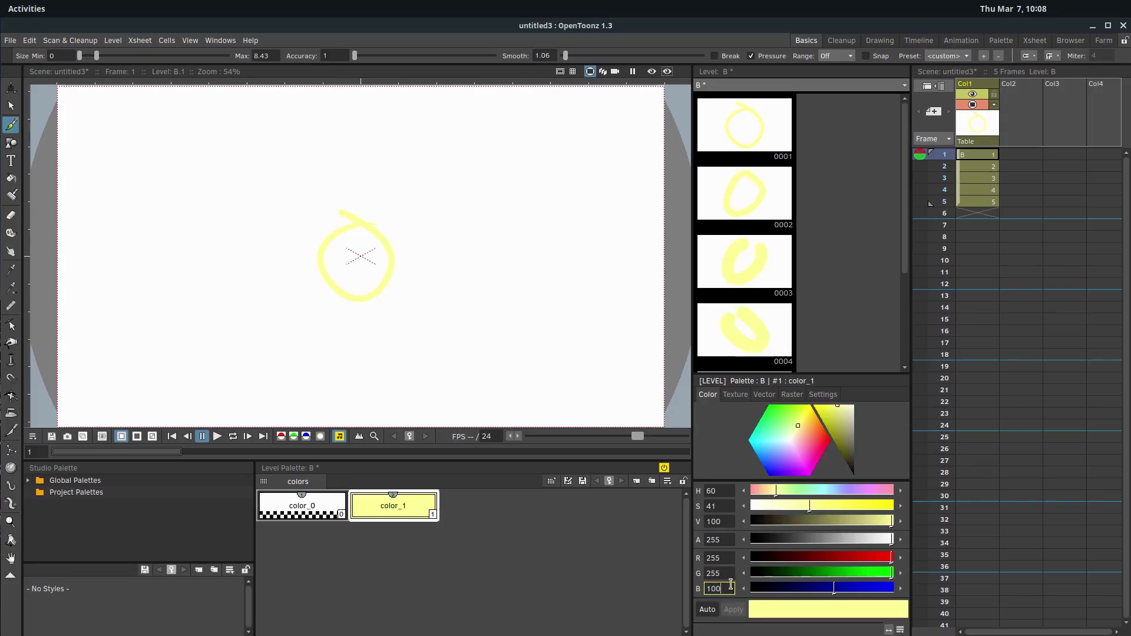
key(Return)
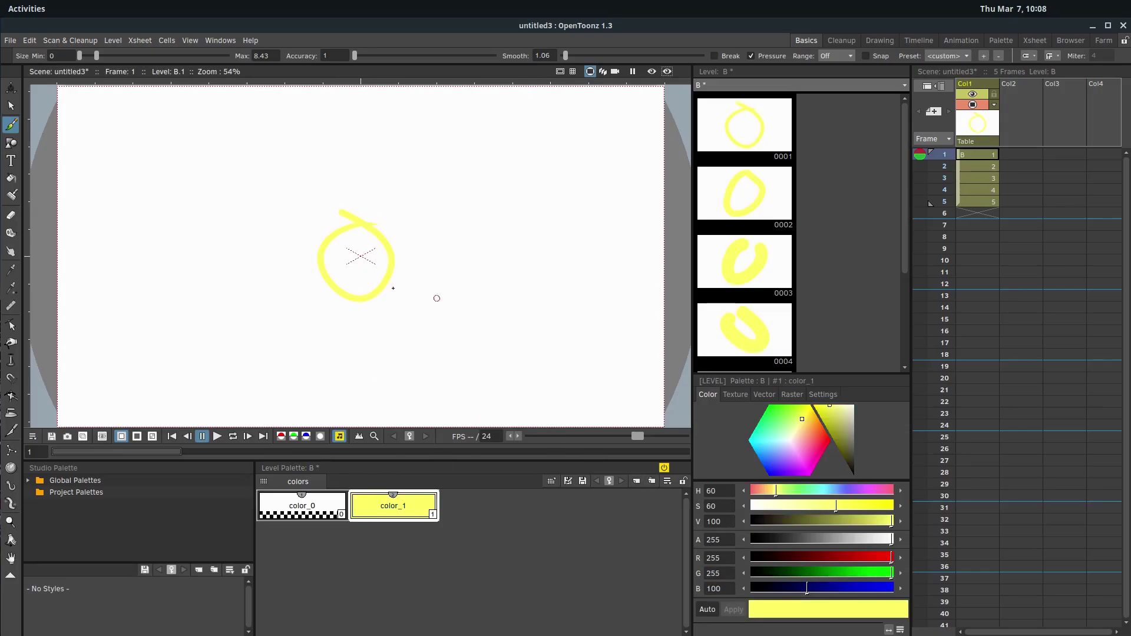
Step: Shift color_1's hue until it settles on bright blue (R 0, G 72, B 255)
click(794, 426)
click(789, 447)
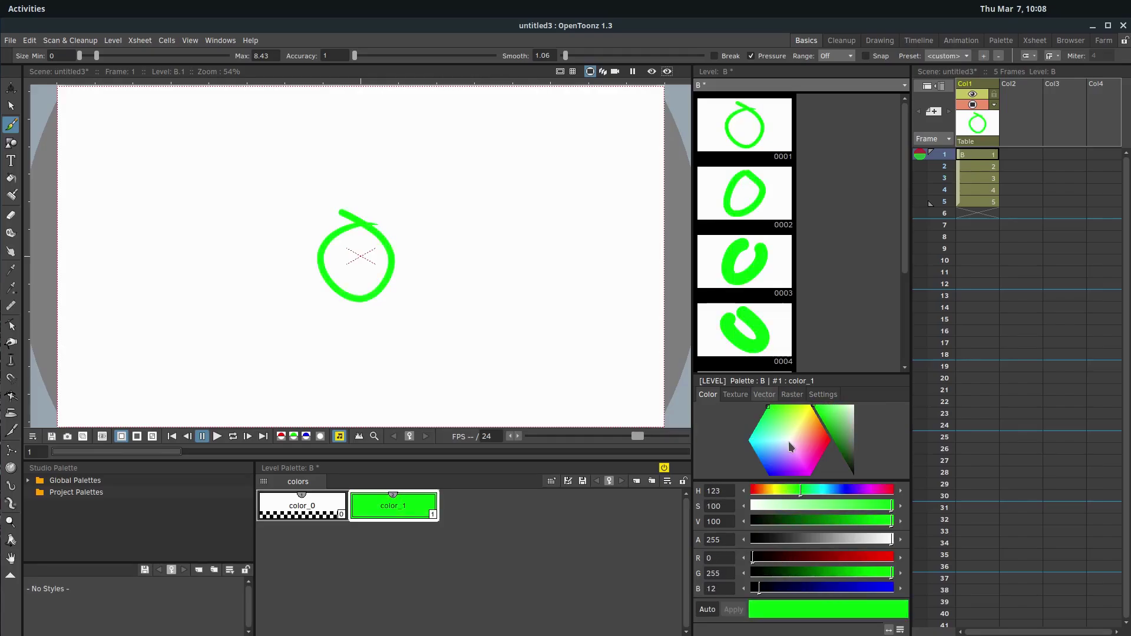
click(795, 491)
click(774, 491)
click(838, 491)
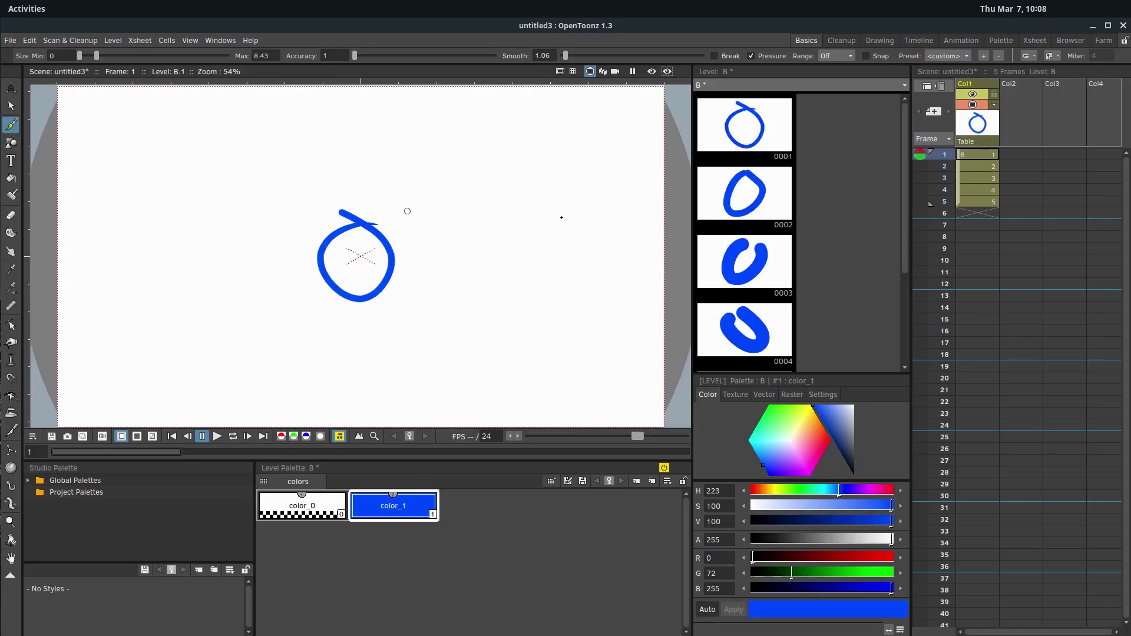
Step: Browse level B's drawings in the Level Strip to check the new blue colour
click(726, 197)
click(728, 275)
click(735, 328)
click(739, 254)
click(744, 134)
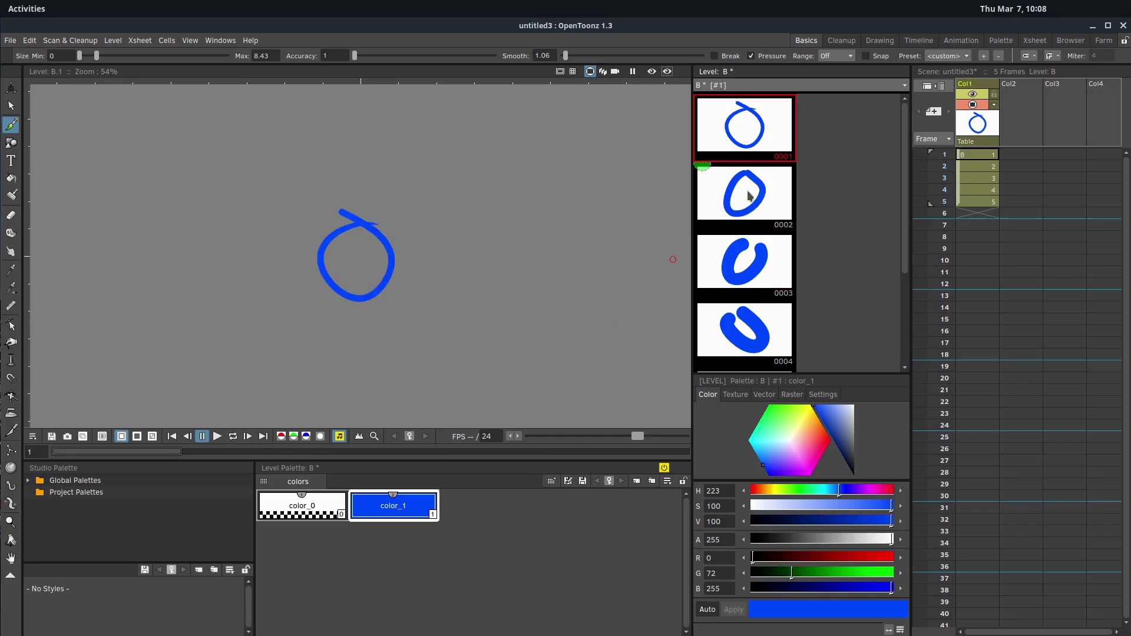
click(745, 246)
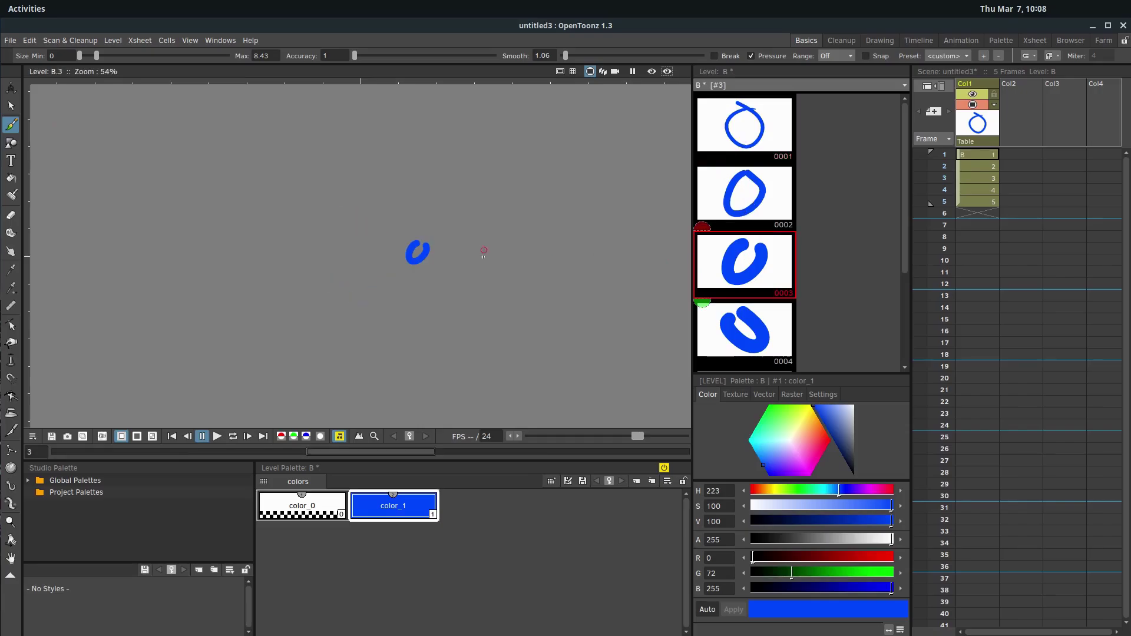
Step: Step through the Xsheet frames to check the blue drawings, ending on frame 1
click(983, 157)
click(967, 170)
click(971, 178)
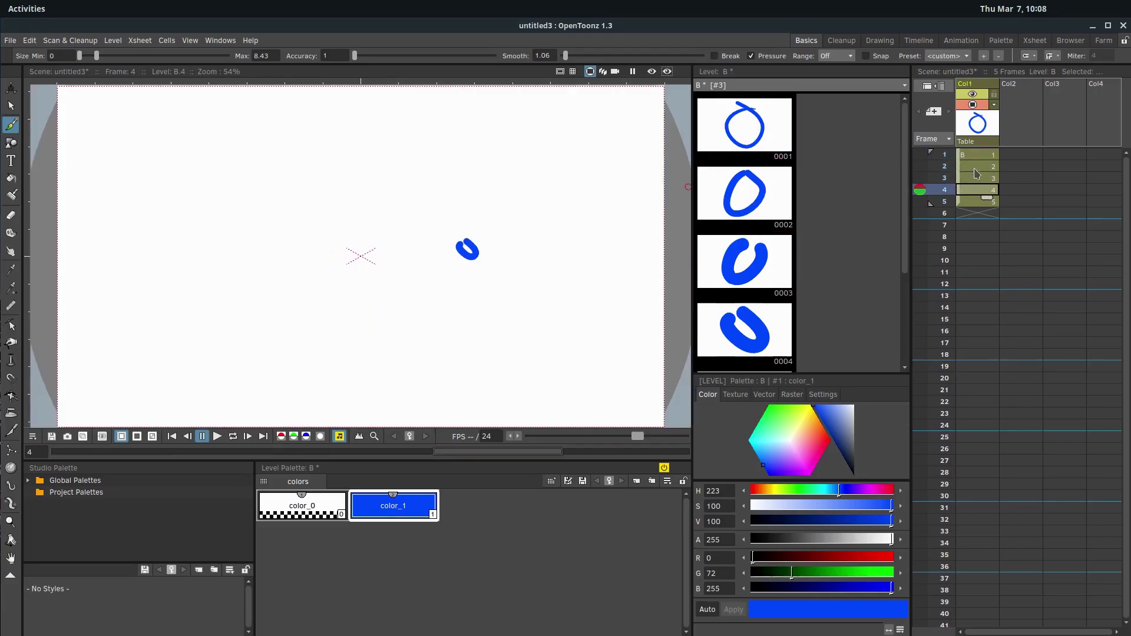
click(976, 156)
click(978, 168)
click(978, 157)
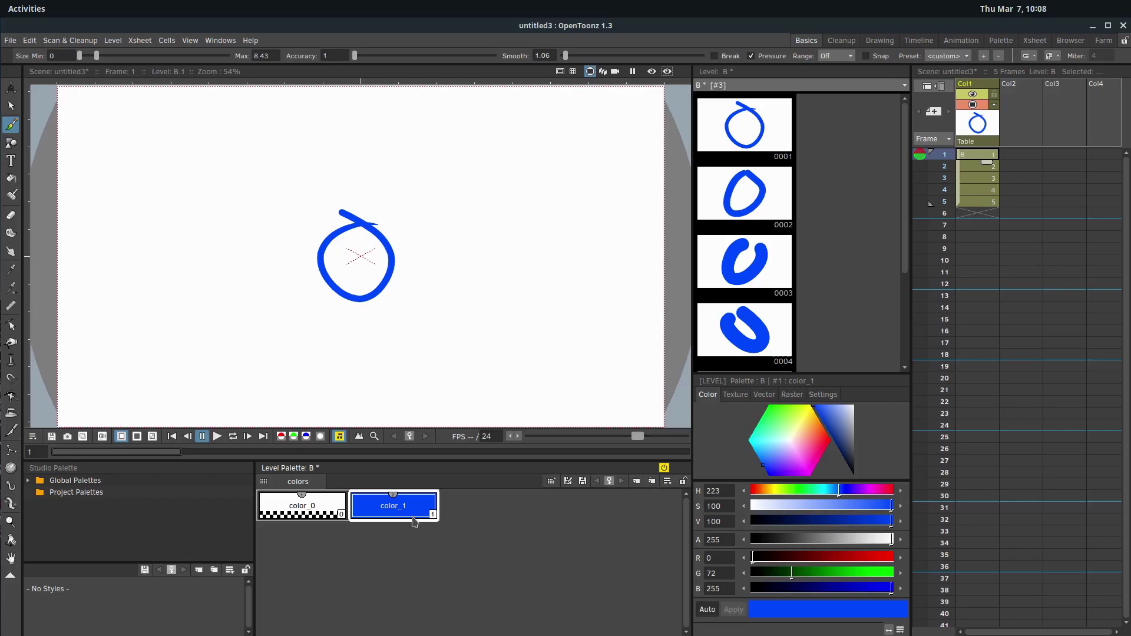
Step: Add a red color_2 style (R 255, G 0, B 4) and fill frame 1's circle with it
click(636, 481)
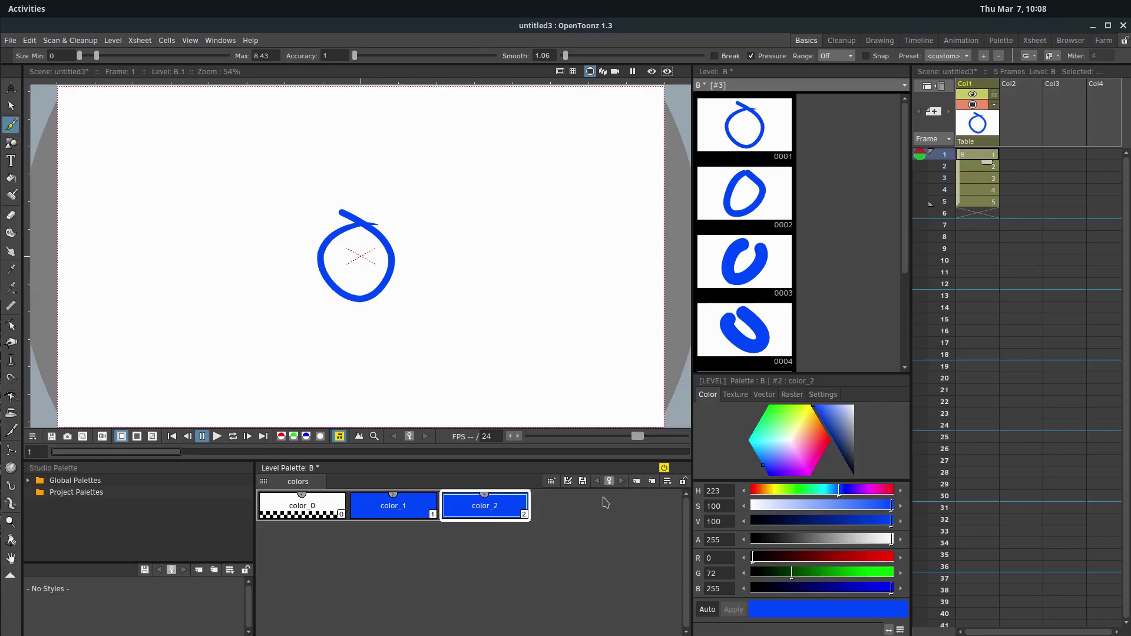
drag(780, 440, 848, 449)
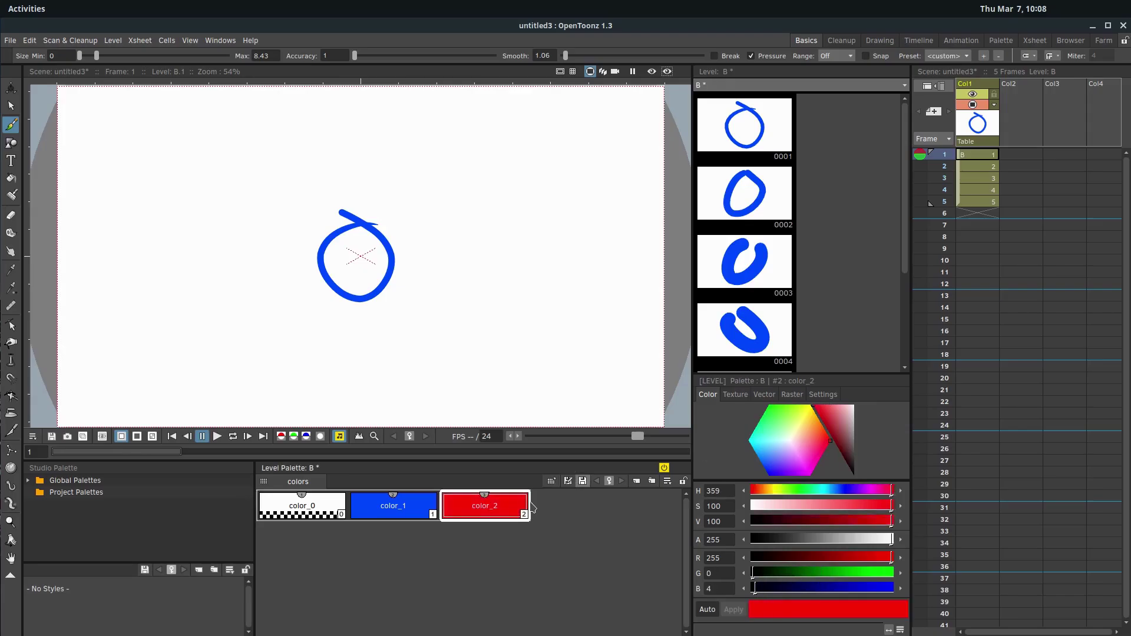
click(11, 178)
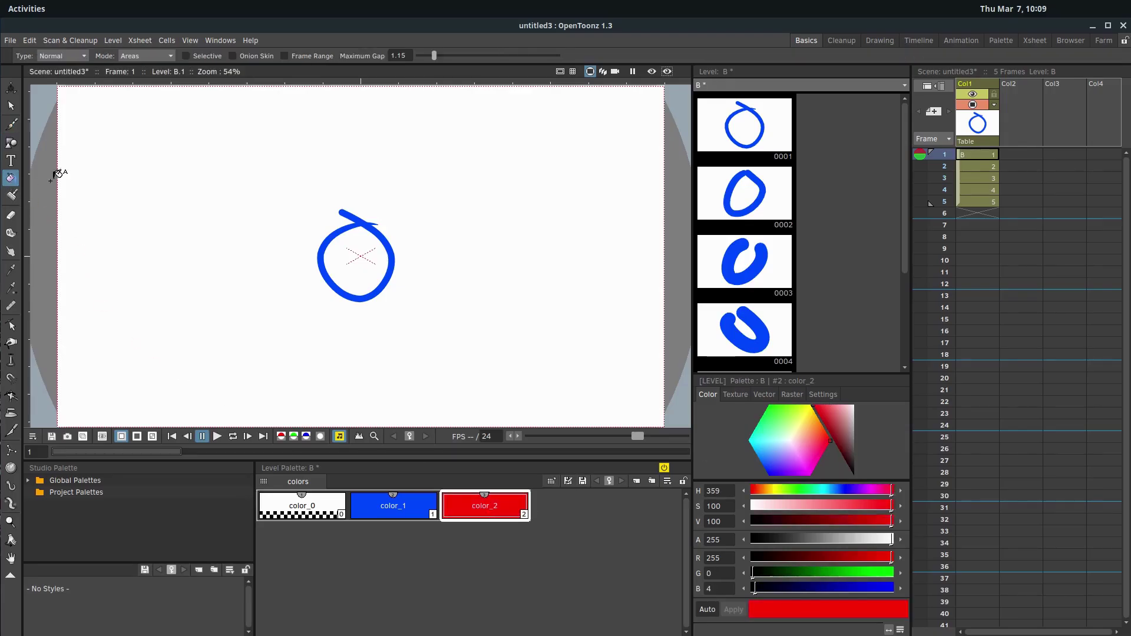
click(345, 259)
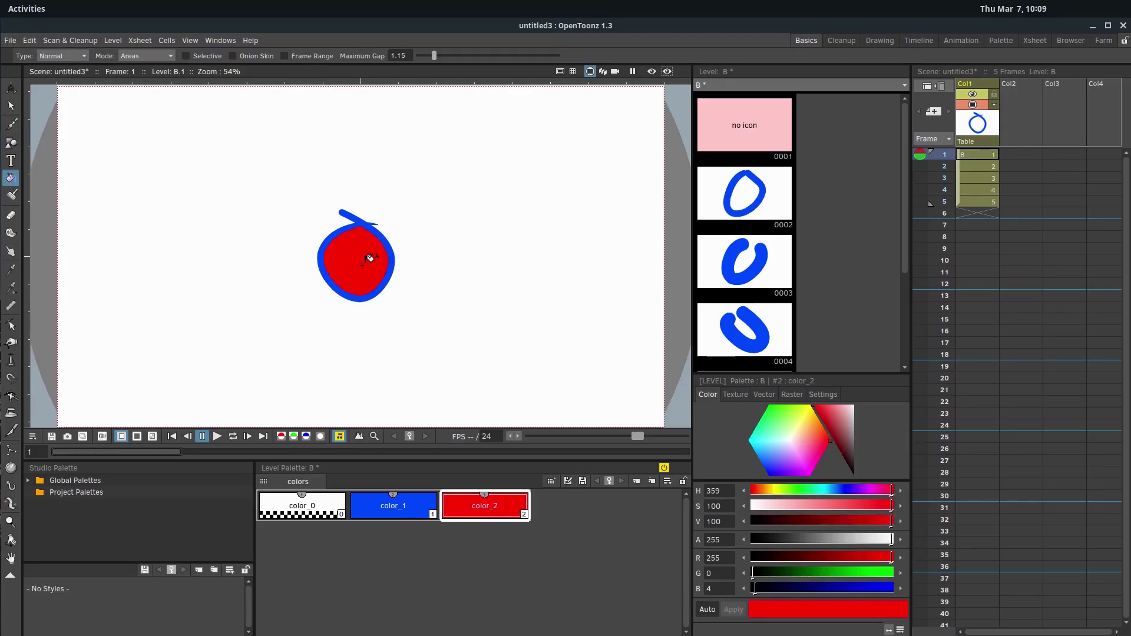
Step: Fill frame 2's shape red, try filling drawing 3's open loop, and return to frame 3
click(978, 167)
click(397, 248)
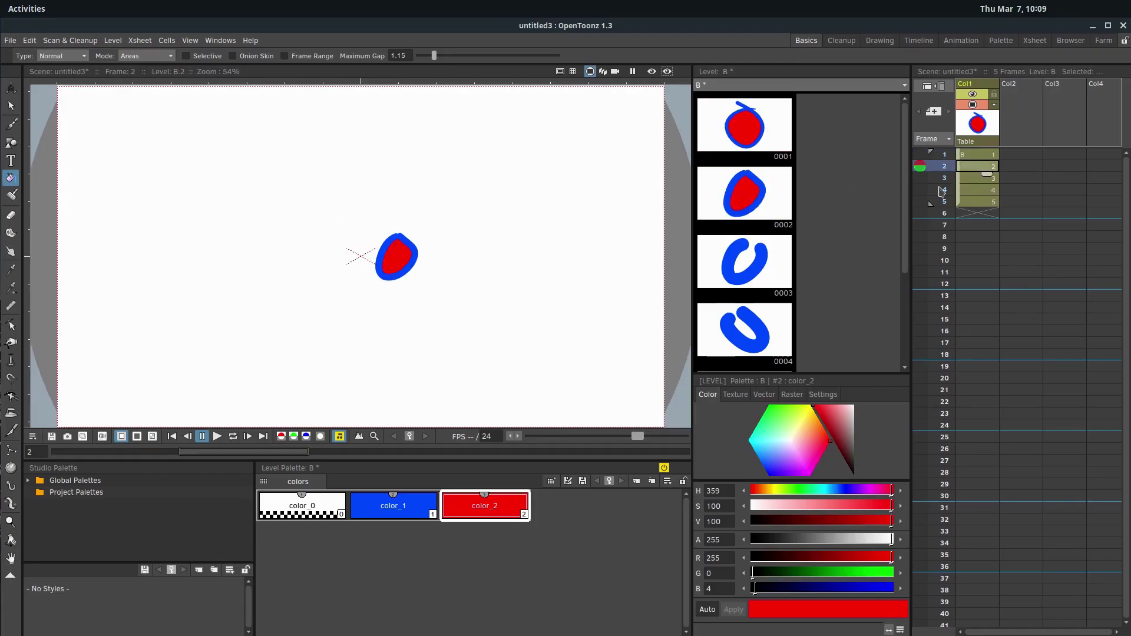
key(Down)
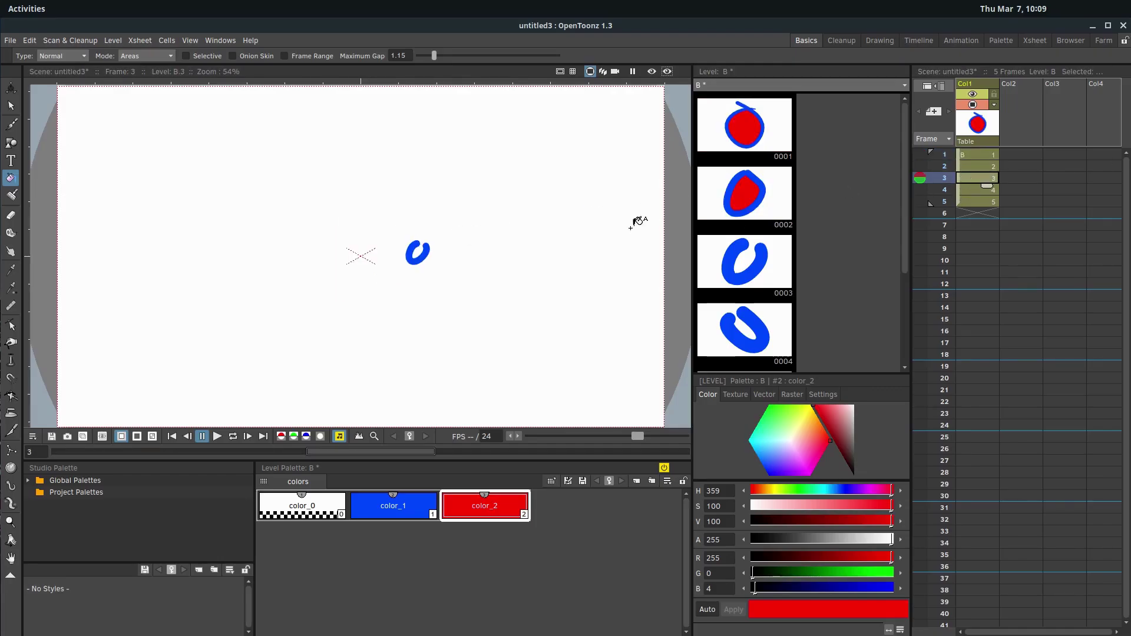
click(419, 250)
click(744, 330)
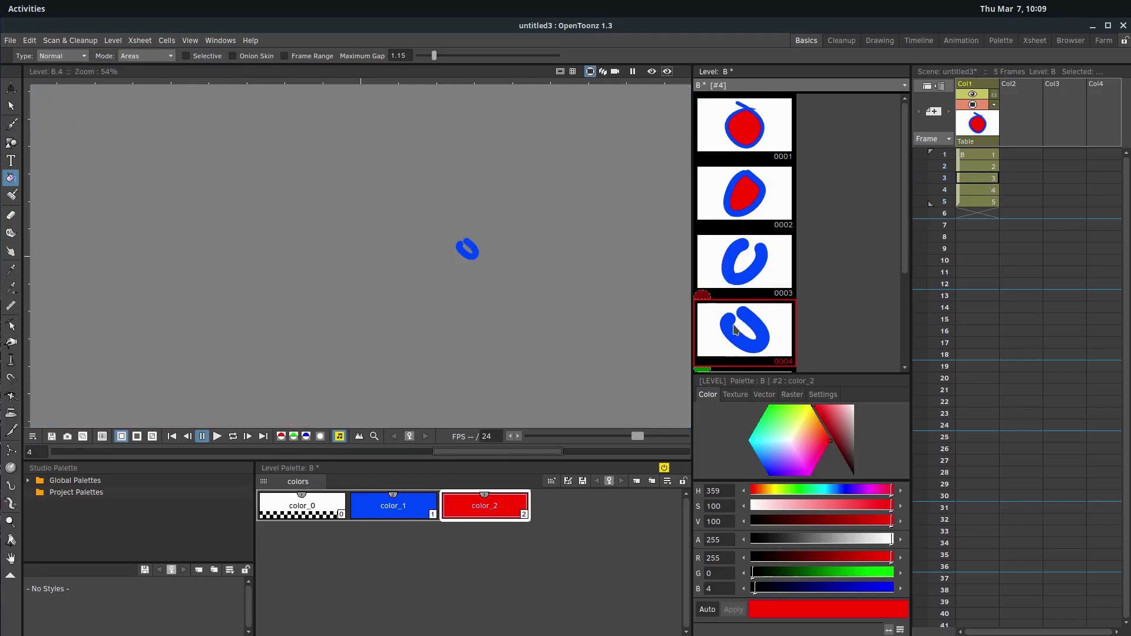
click(745, 261)
click(972, 177)
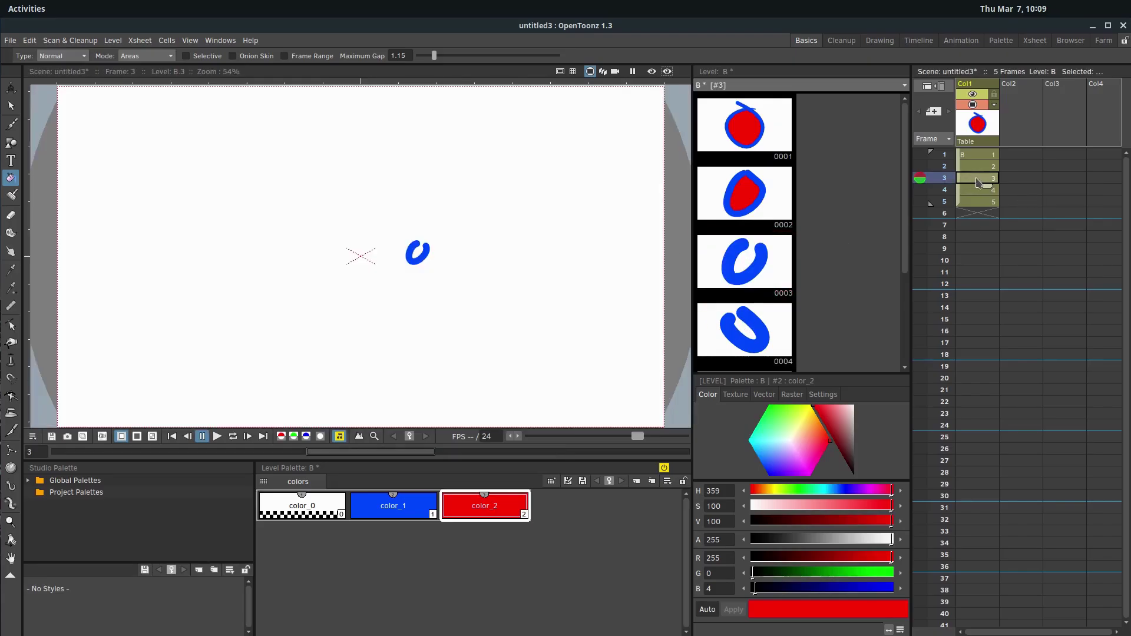
Step: Close drawing 3's open loop with a short blue color_1 stroke and blue fill
click(10, 124)
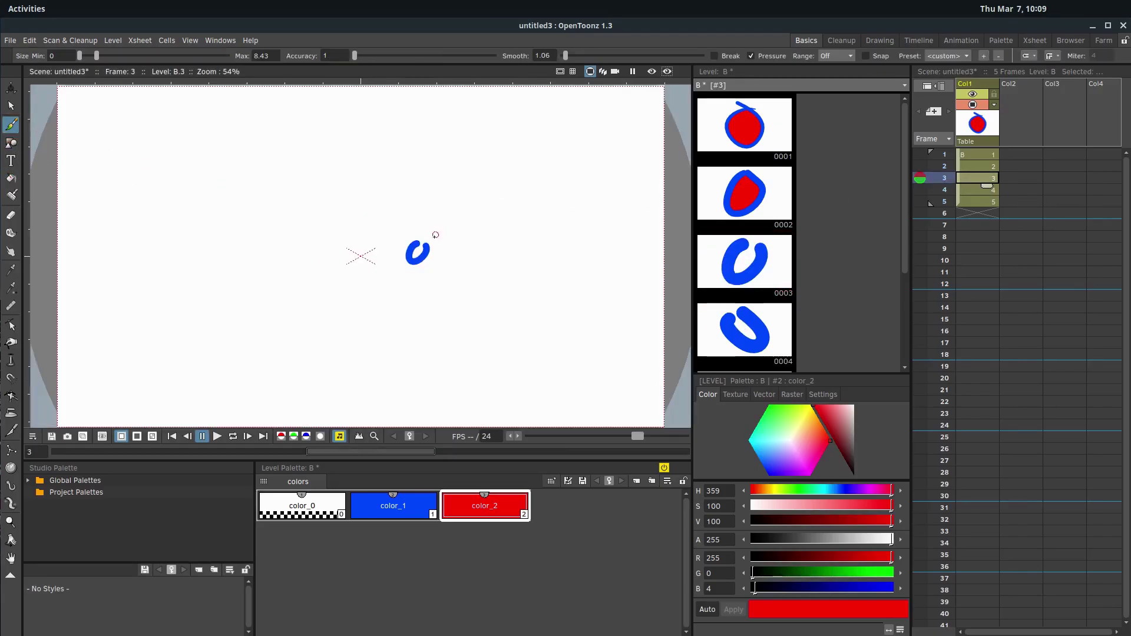
click(390, 506)
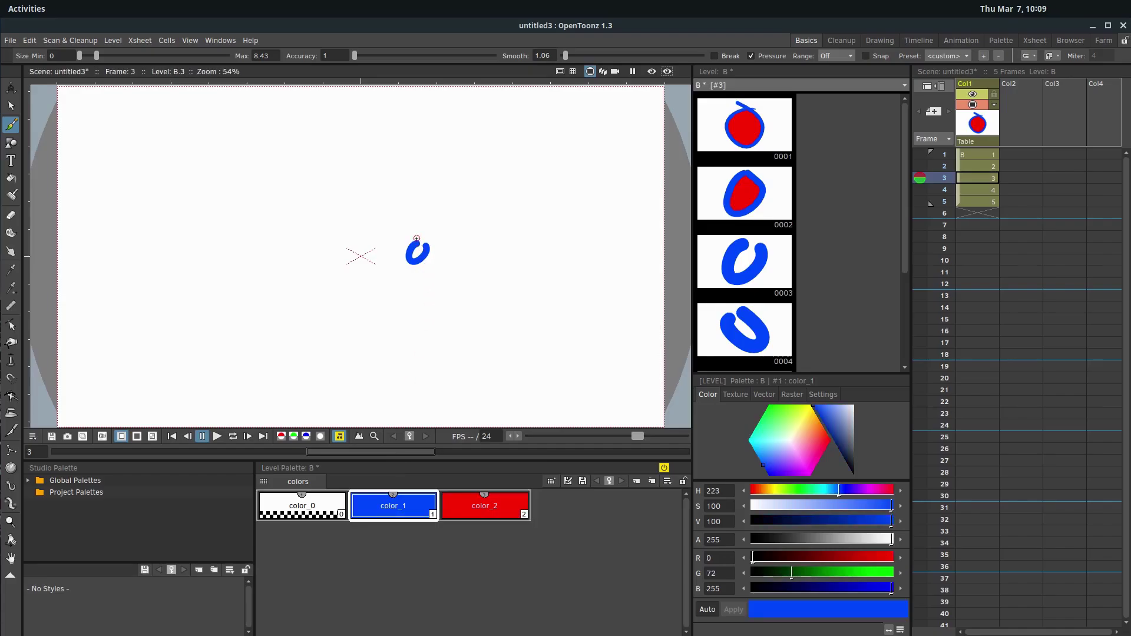
drag(424, 241, 469, 237)
key(.)
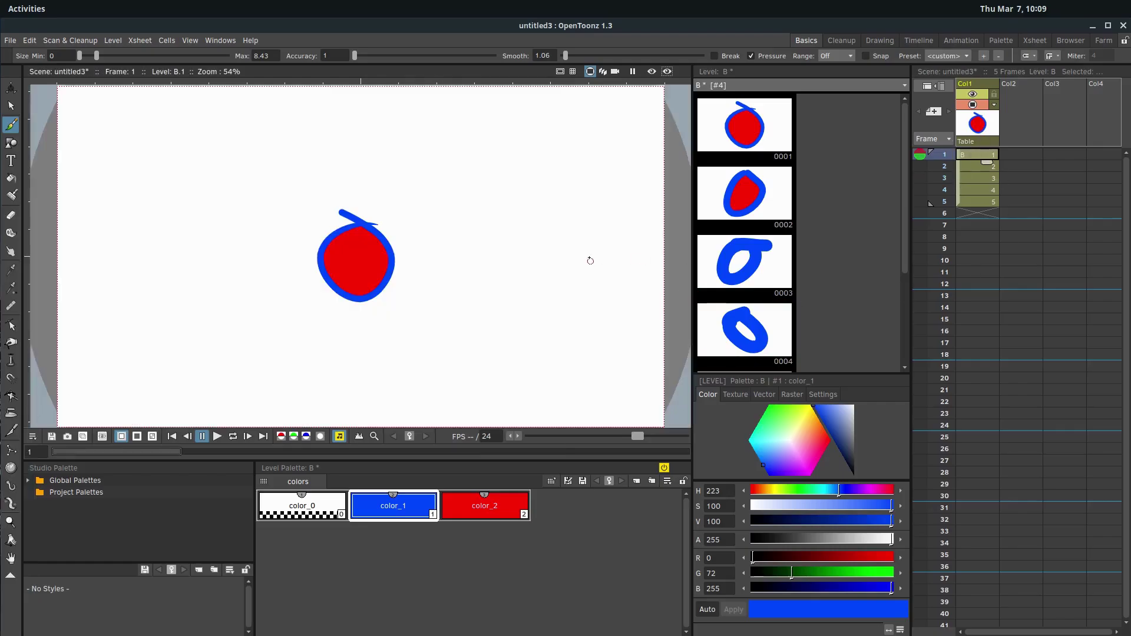
click(944, 178)
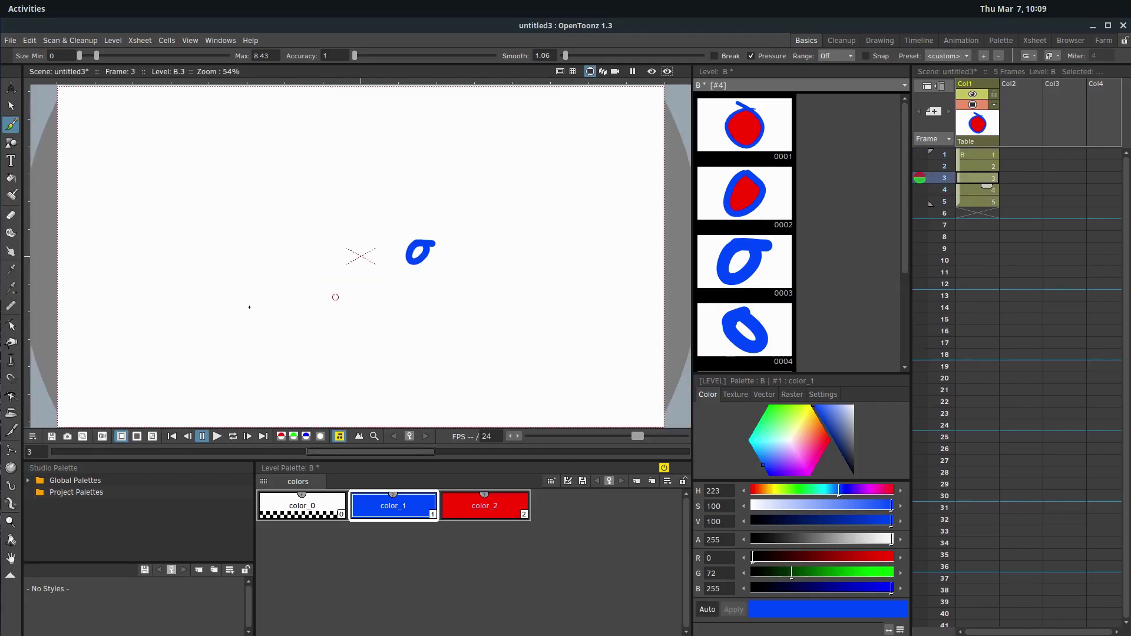
click(10, 178)
click(416, 250)
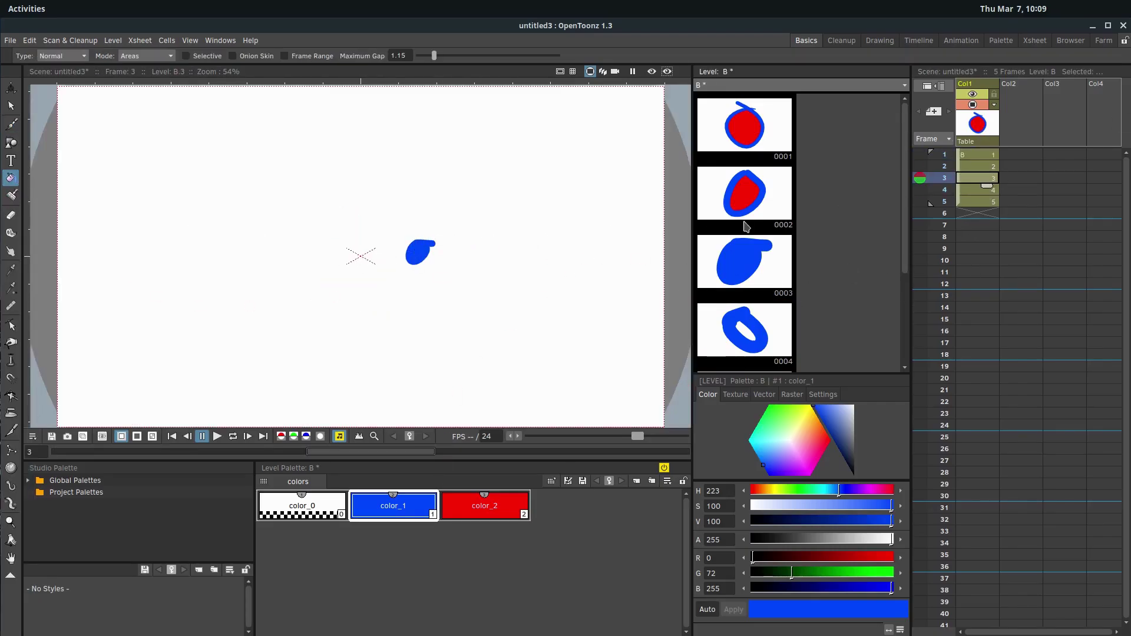
Step: Fill the interiors of drawings 3, 4 and 5 with red color_2, then go back to frame 1
click(465, 507)
click(422, 245)
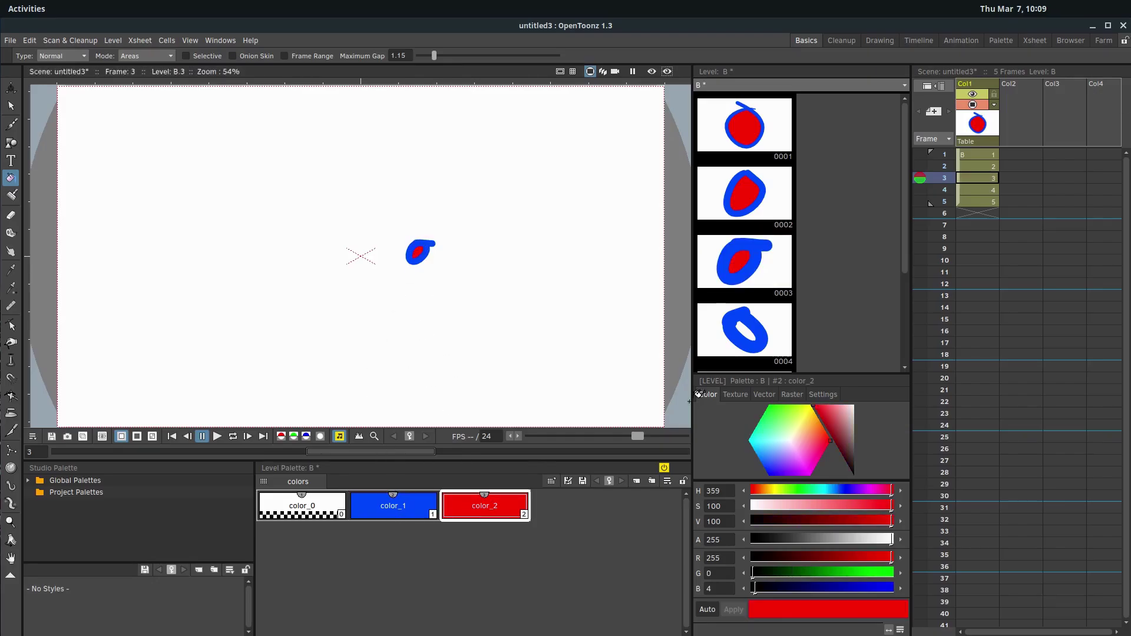
click(977, 190)
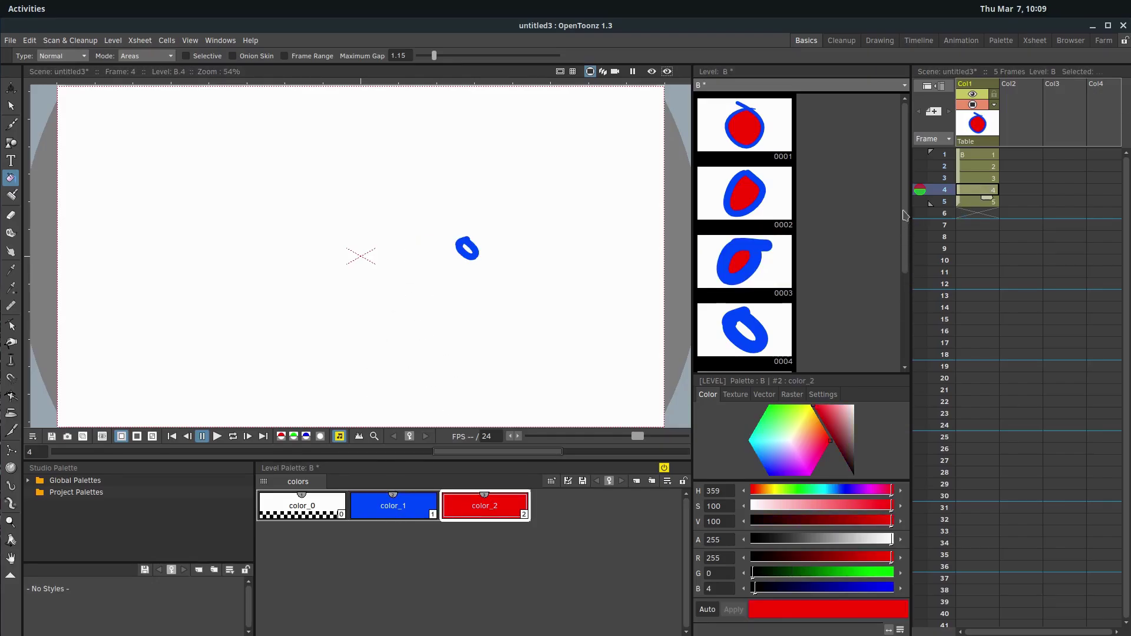
click(472, 246)
click(966, 202)
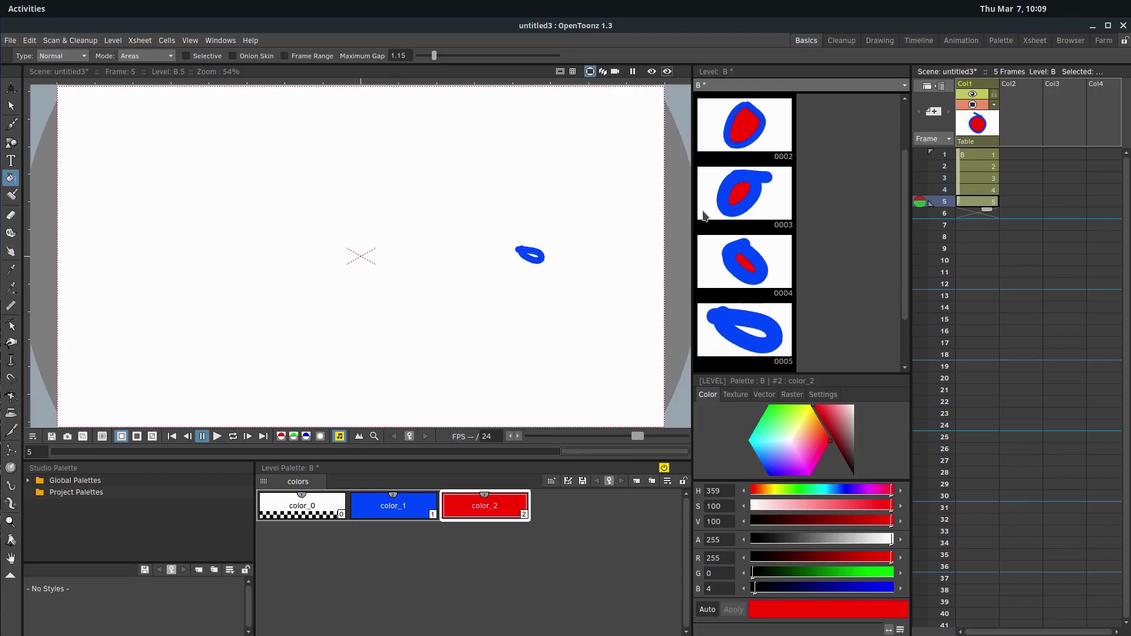
click(536, 254)
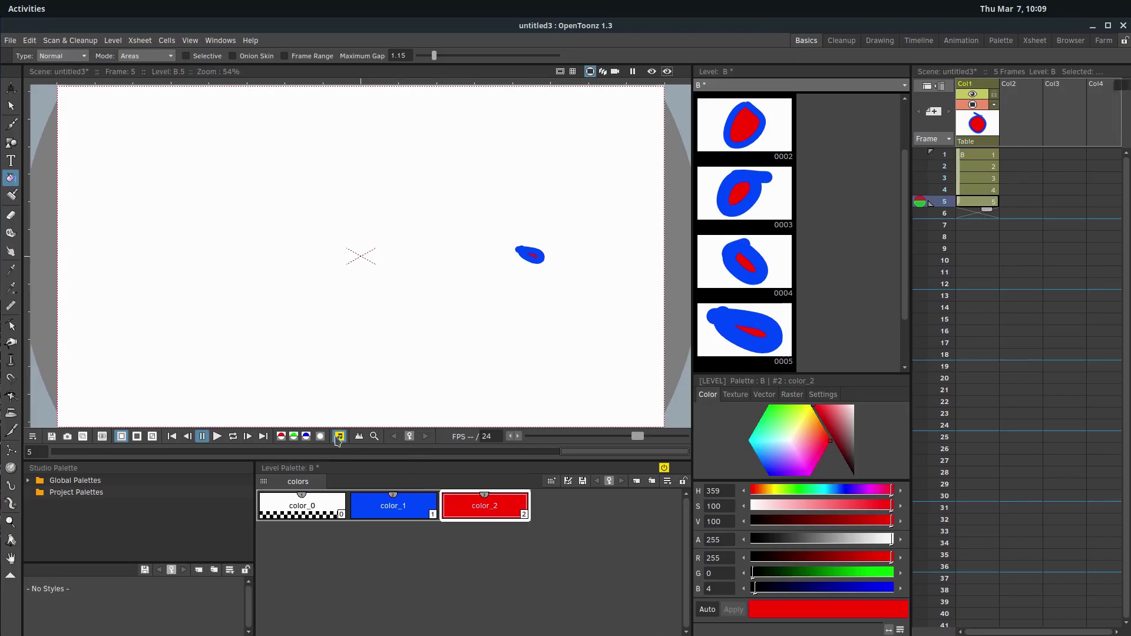
click(945, 157)
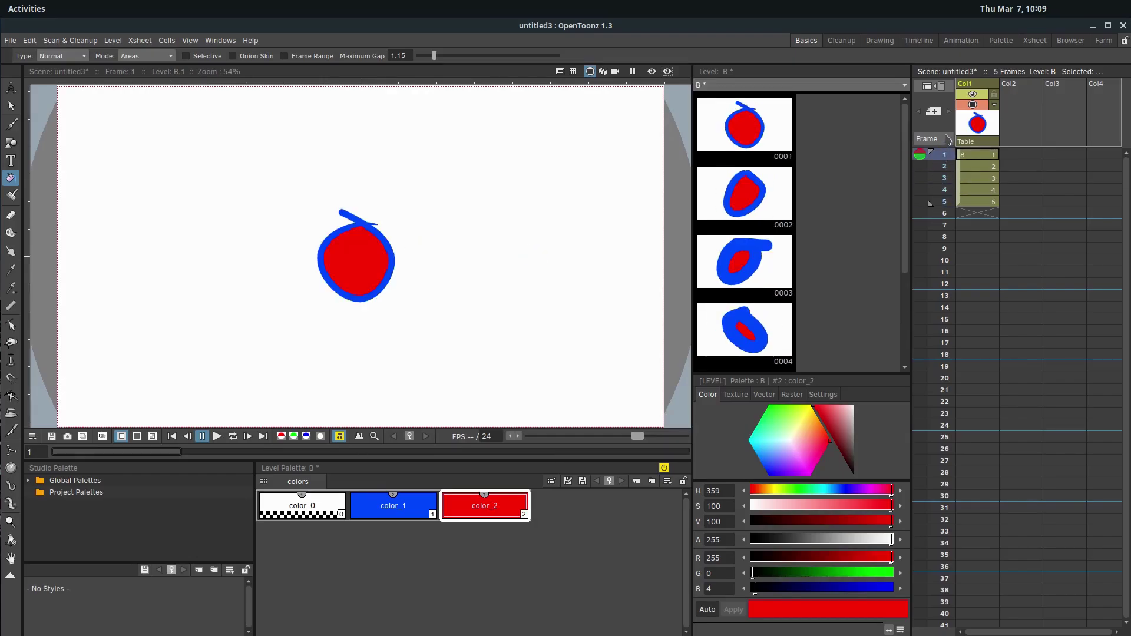
Step: Change color_2 from red to yellow (R 255, G 248, B 34) and scrub frames to check the fills
click(471, 507)
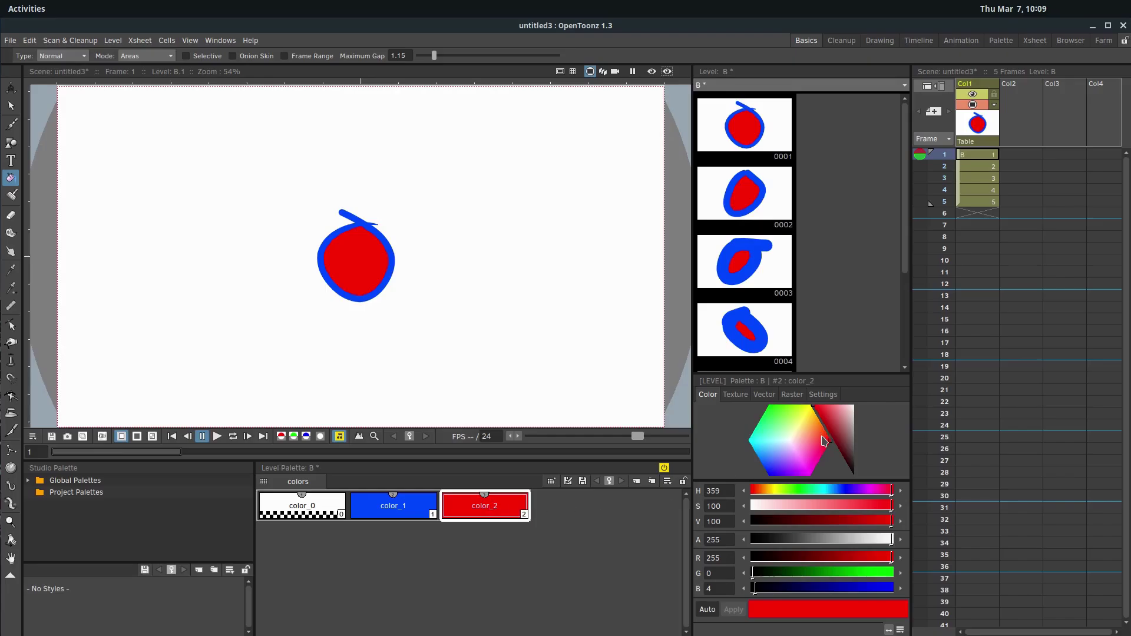
drag(824, 440, 809, 411)
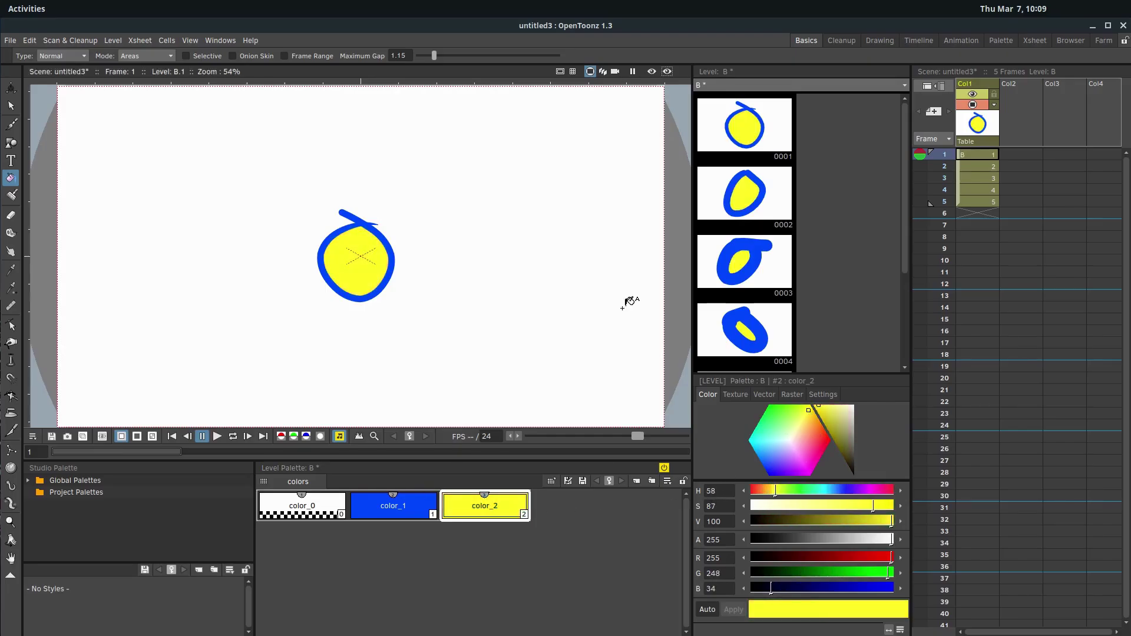
mouse_move(985, 171)
mouse_down()
mouse_move(977, 205)
mouse_move(975, 154)
mouse_up()
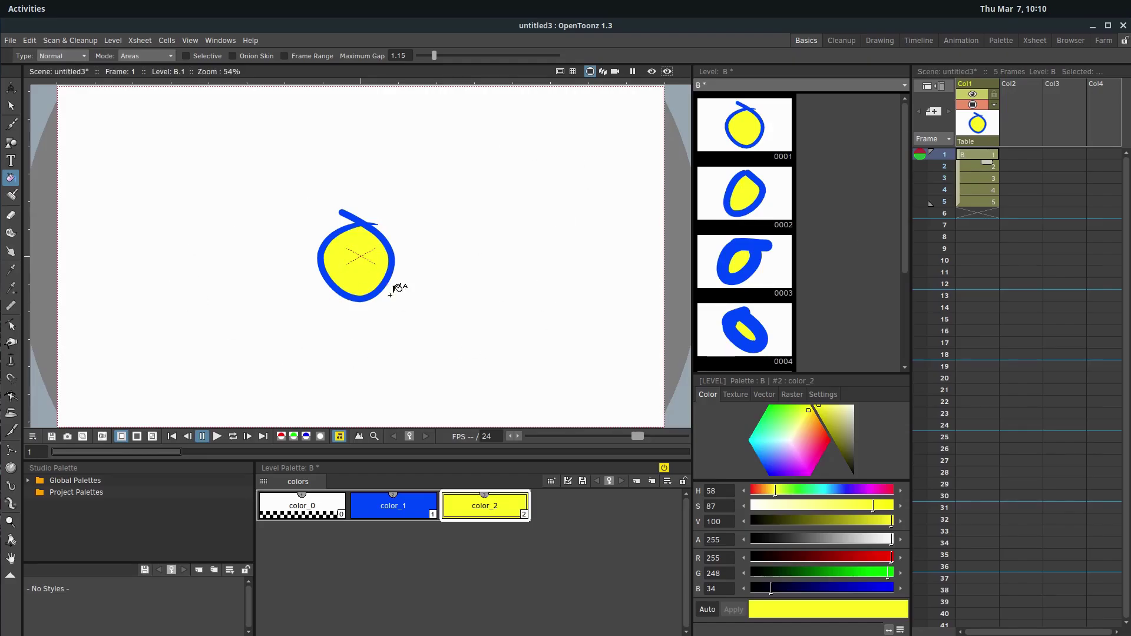
click(981, 169)
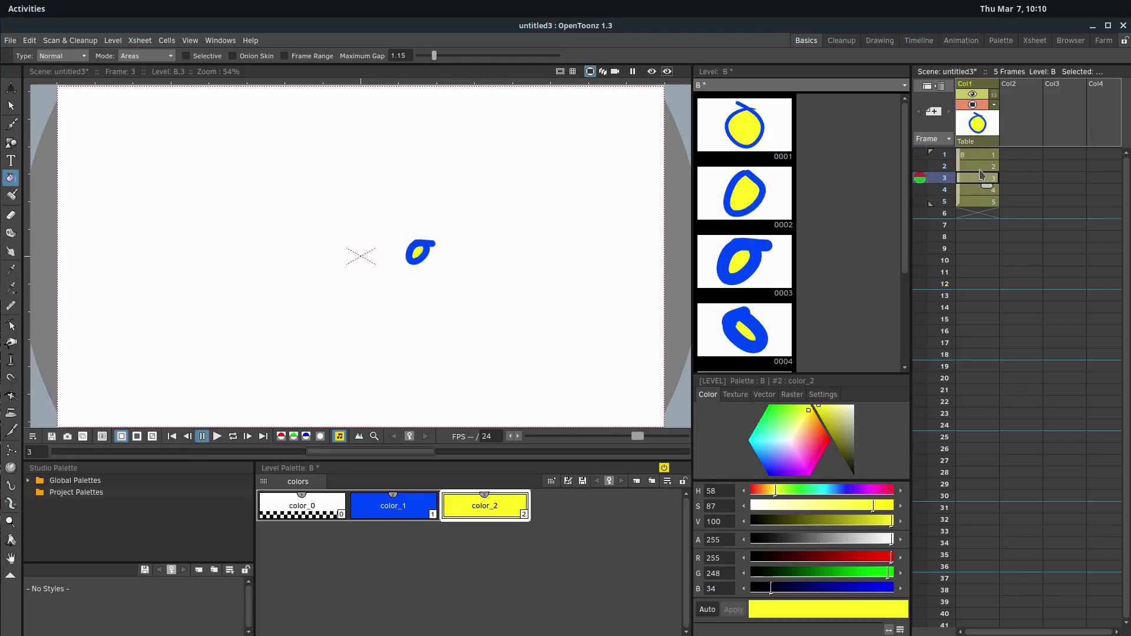
Step: Rename the blue color_1 style to Object_Stroke in level B's palette
click(409, 436)
click(387, 516)
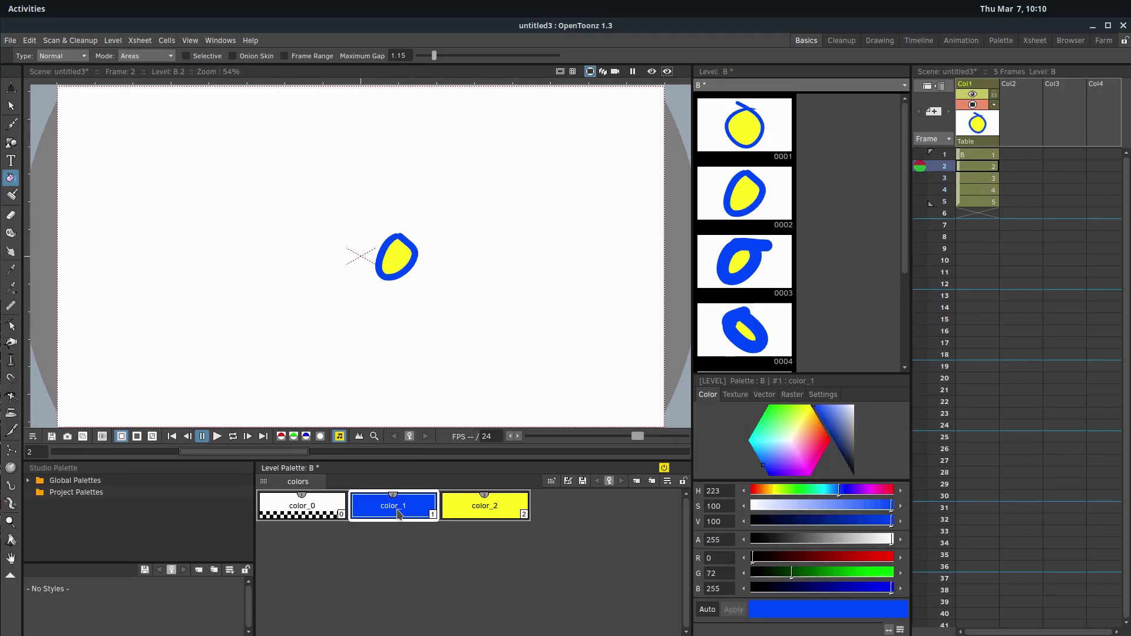
double_click(398, 512)
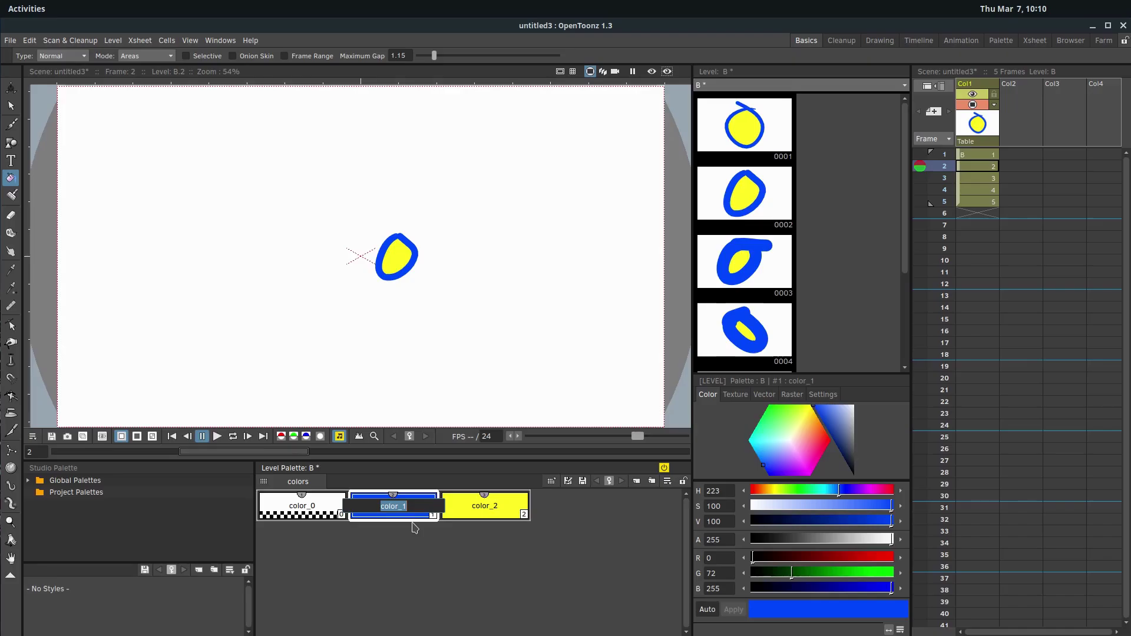
text(0)
text(bject_Stroke)
key(Return)
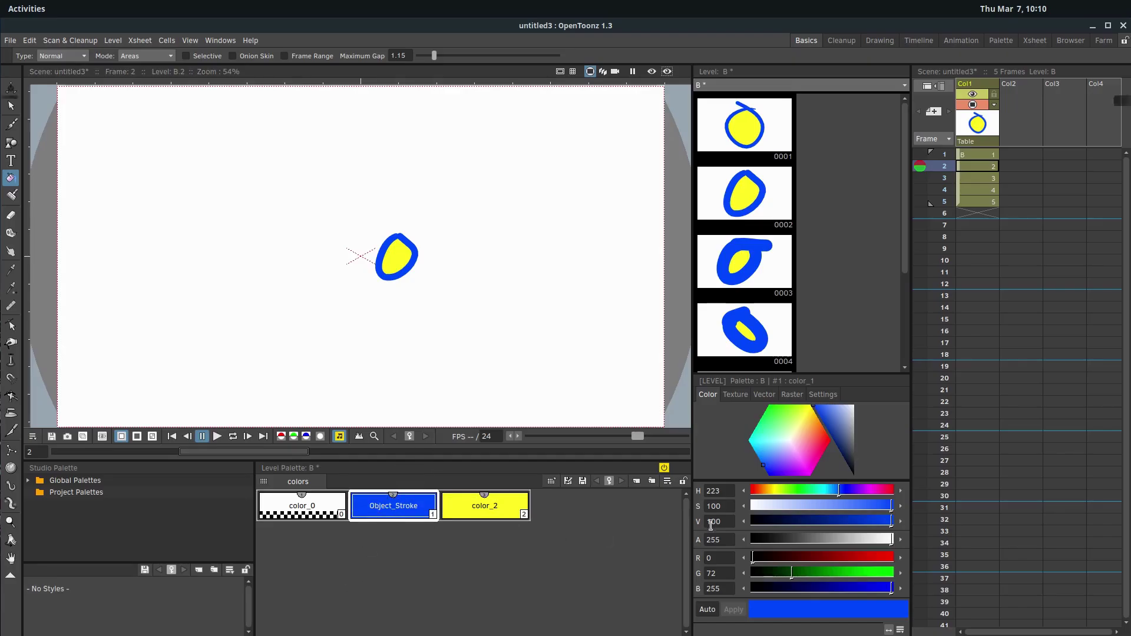
Step: Try mesh-pattern, blue-and-yellow band, spiky and dark-blue band vector styles on Object_Stroke
click(766, 395)
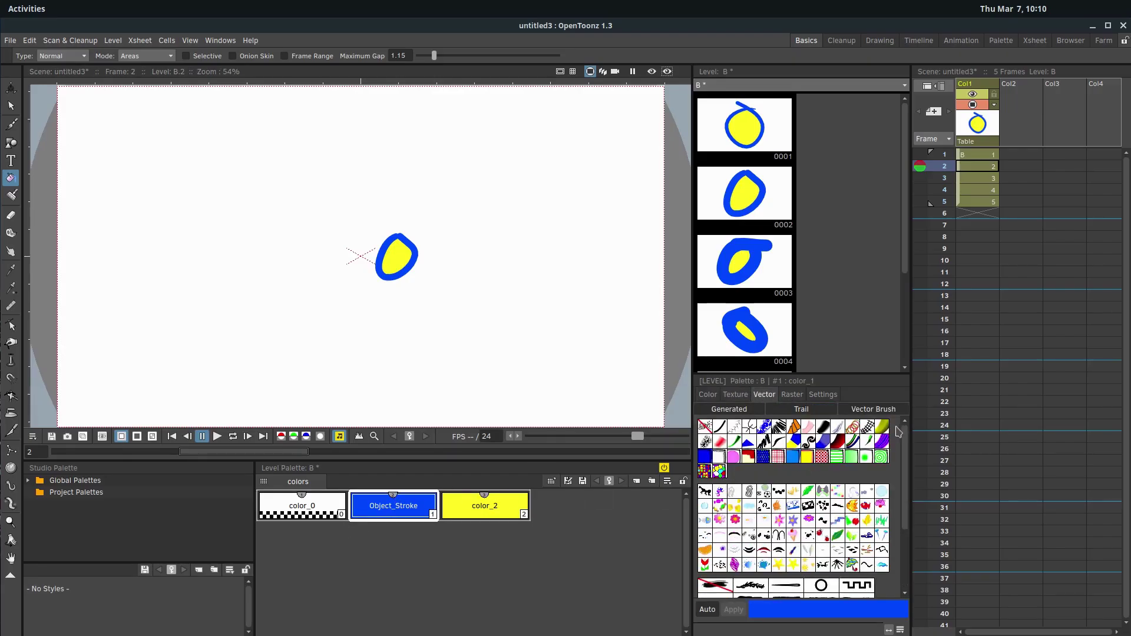
click(870, 428)
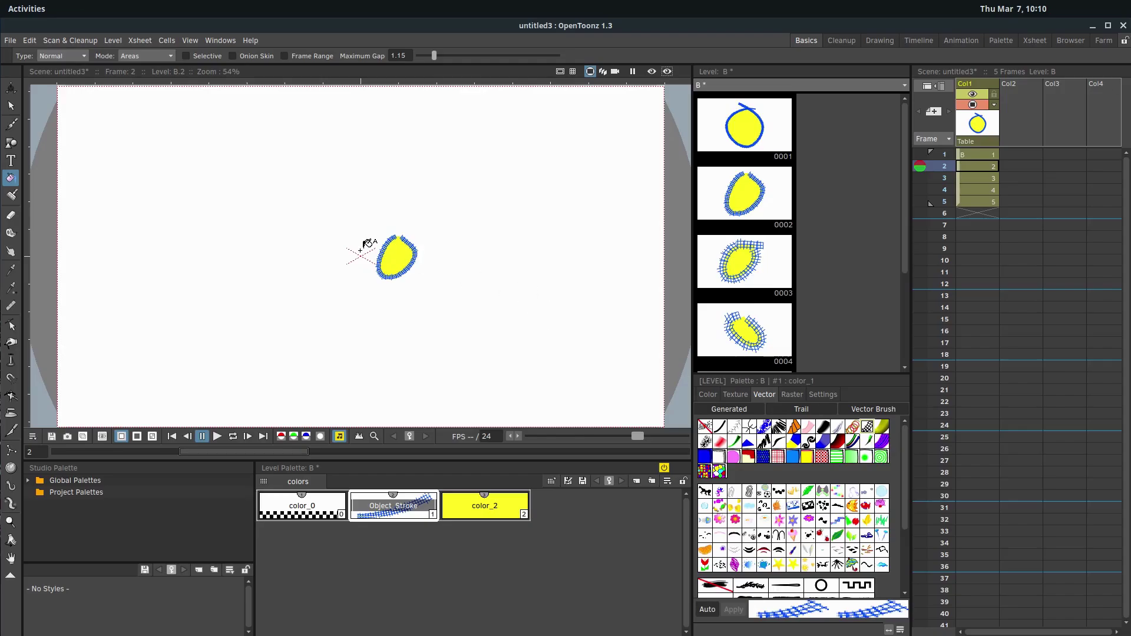
scroll(389, 259, up, 5)
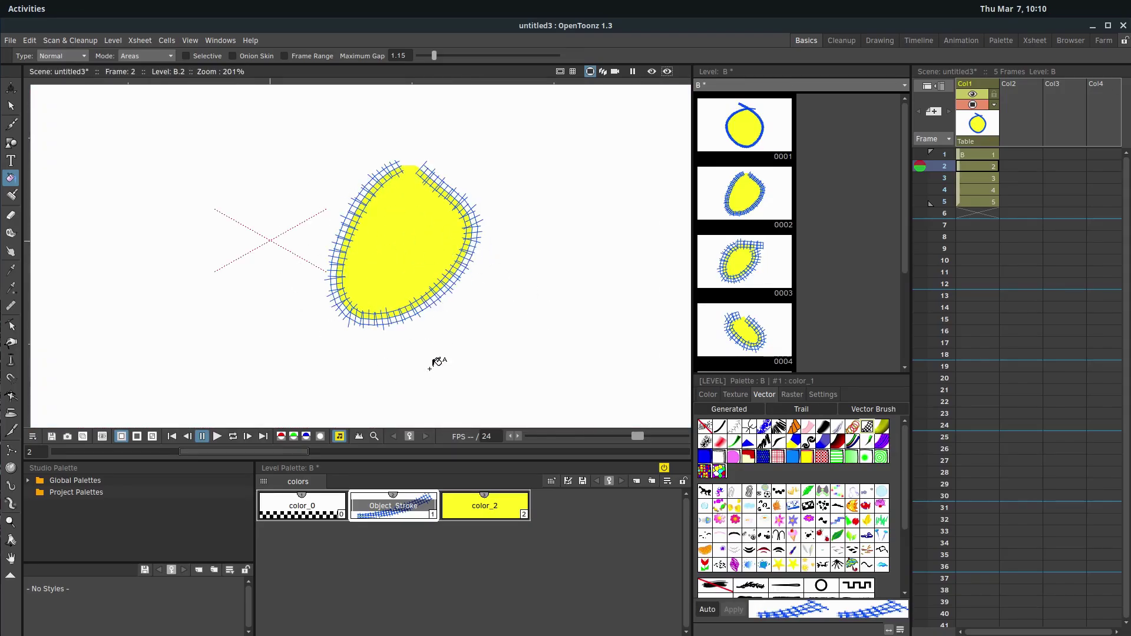
scroll(392, 221, up, 1)
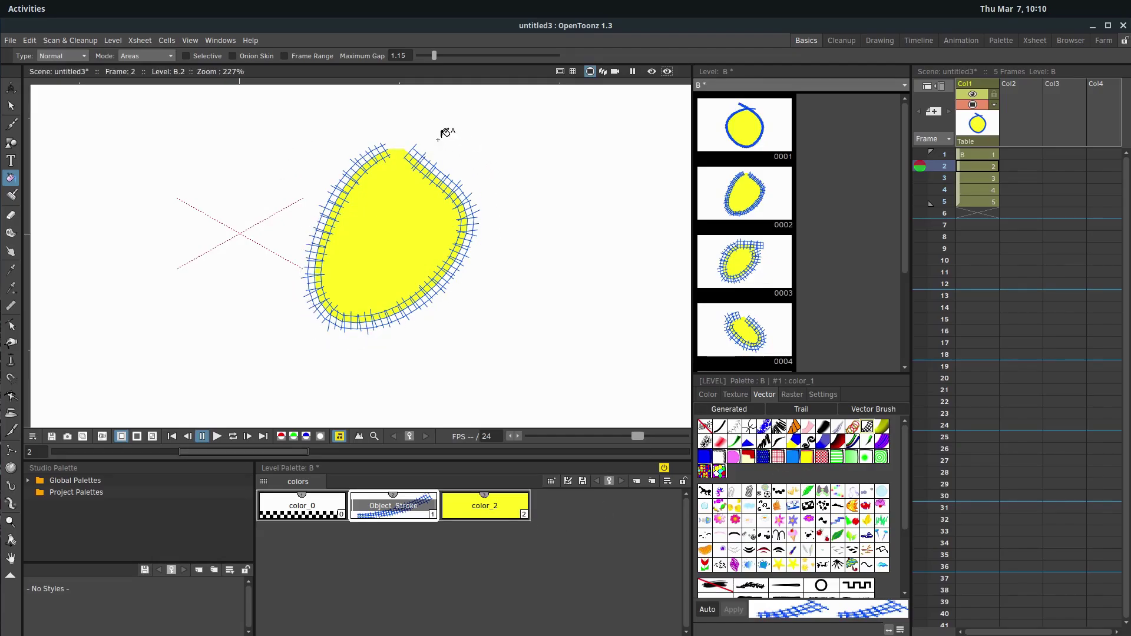
click(794, 443)
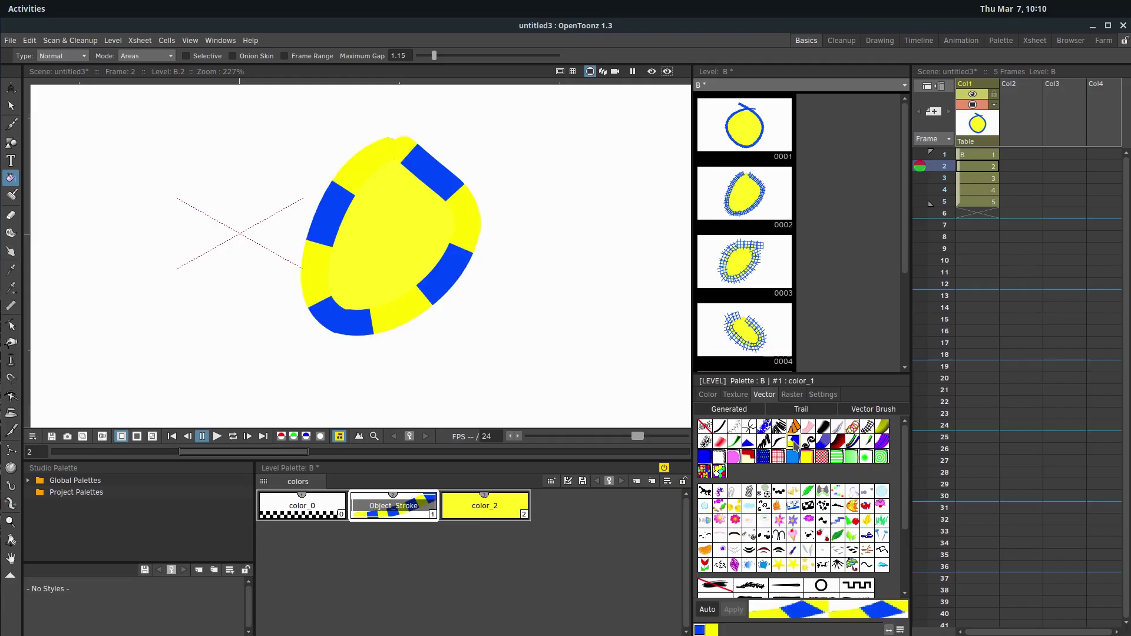
click(763, 447)
click(738, 445)
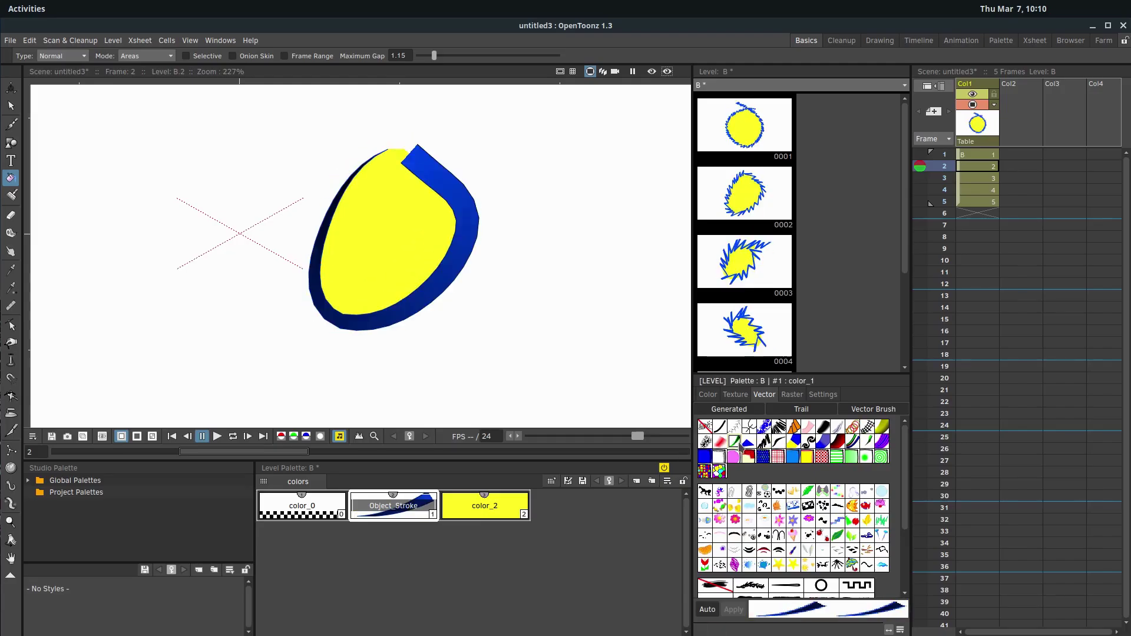
Step: Try more vector styles (solid blue, spray, octagons) and settle Object_Stroke on the spiky blue one
click(719, 446)
click(719, 457)
click(733, 459)
click(721, 471)
click(705, 456)
click(705, 441)
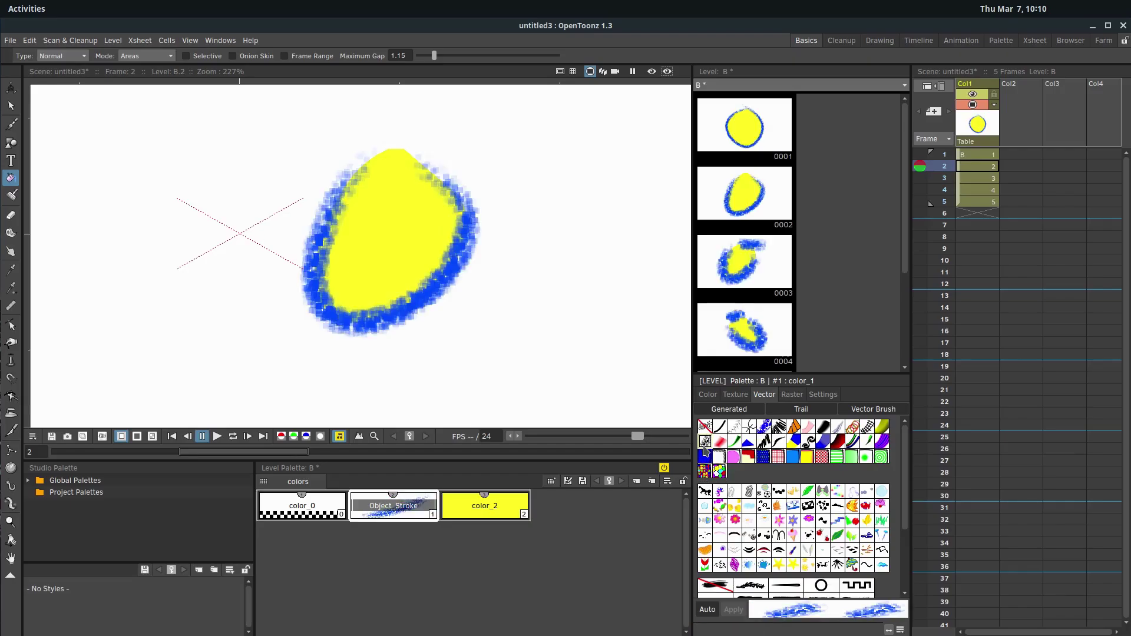
click(751, 428)
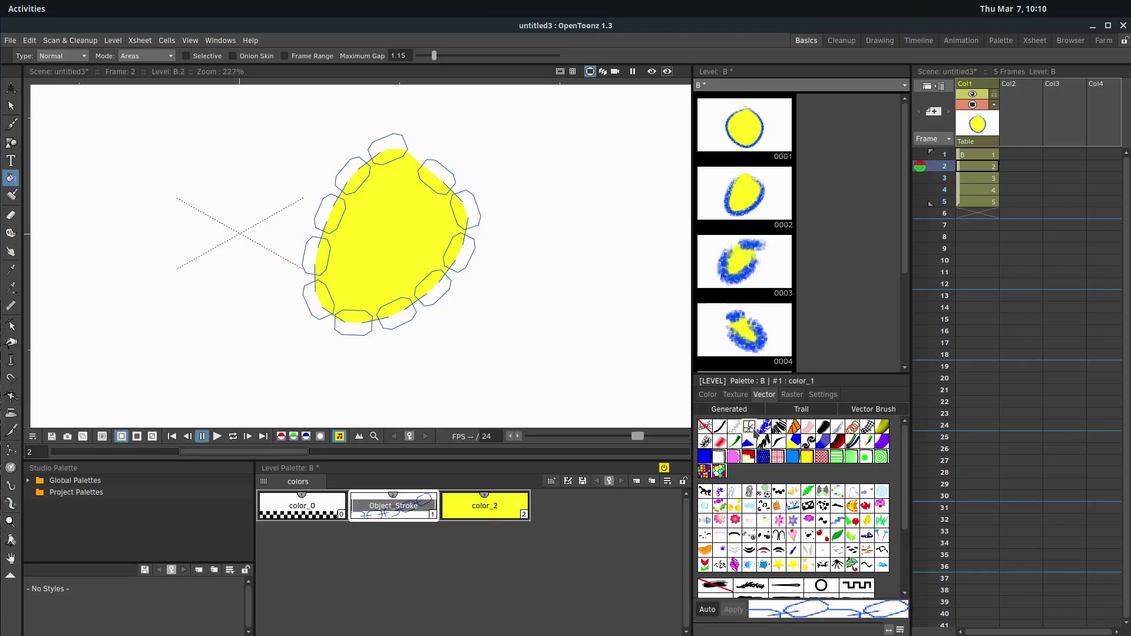
click(779, 427)
scroll(463, 301, down, 8)
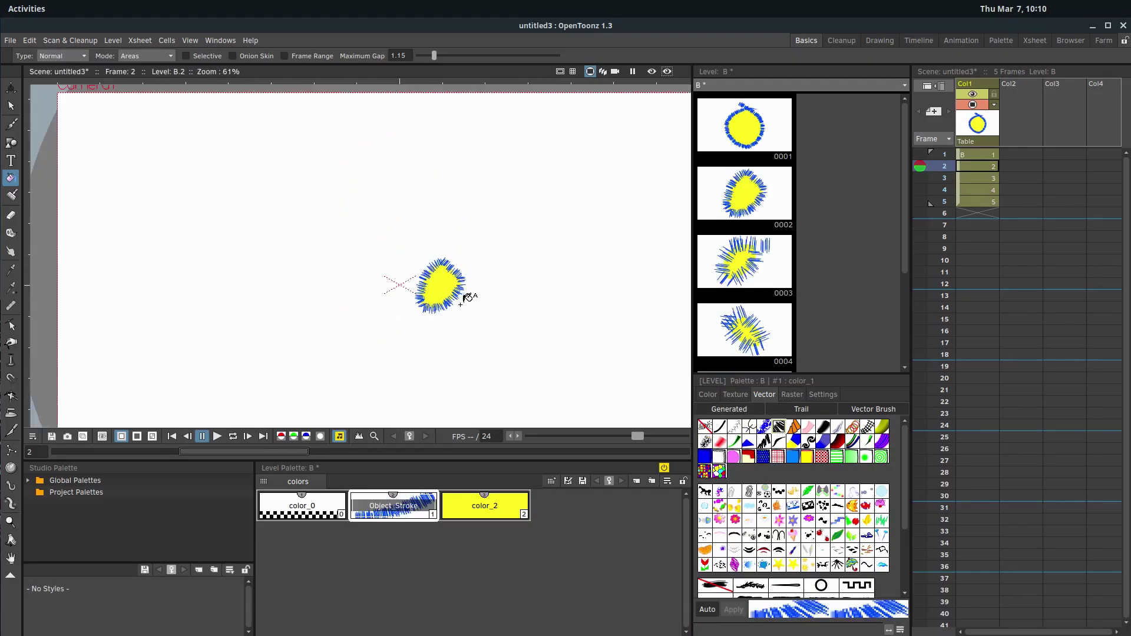
Step: Step through frames 3–5 and back to frame 1 to check the bristly outlines
click(975, 178)
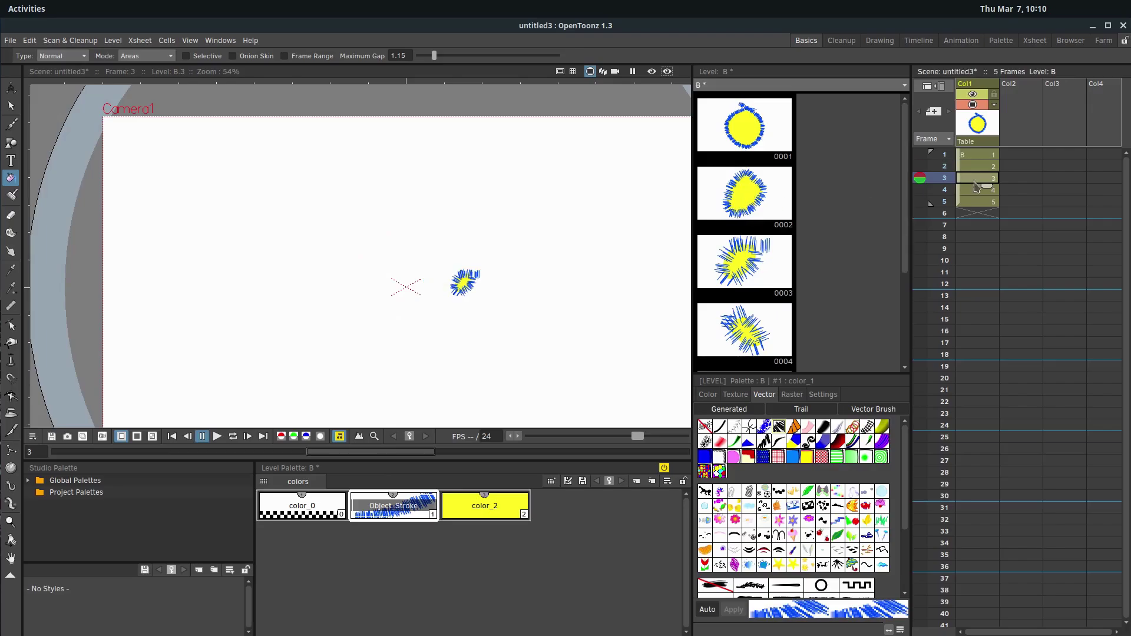
click(975, 191)
click(975, 200)
click(975, 190)
click(975, 177)
click(976, 155)
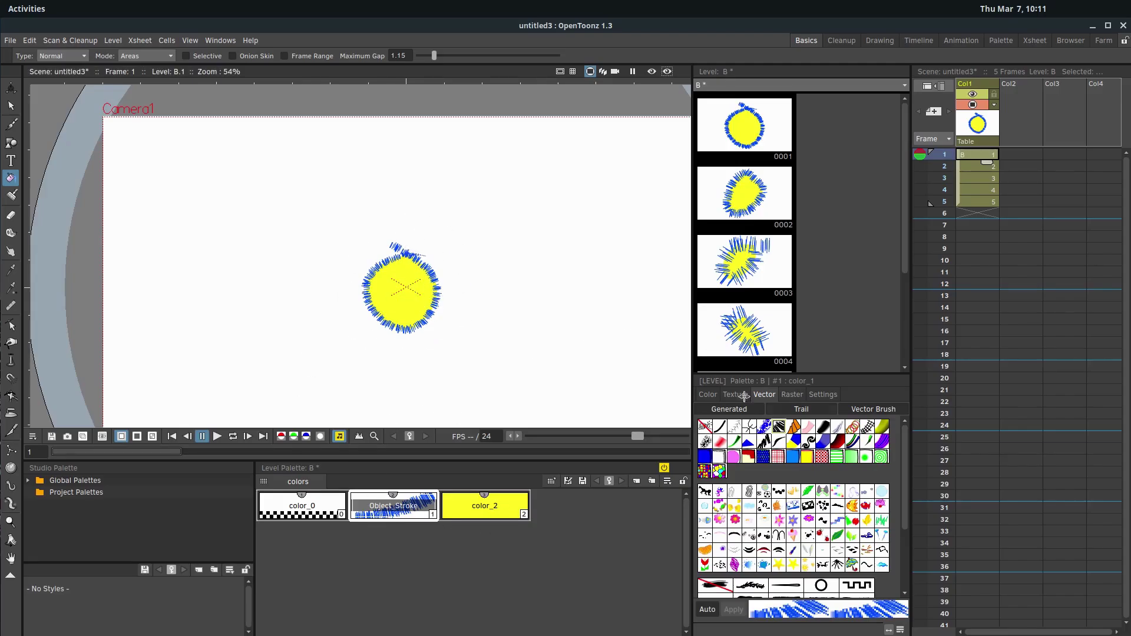
Step: Give the outline style the charcoal raster brush, then switch it to coarse-bulk-1
click(796, 396)
scroll(793, 503, down, 5)
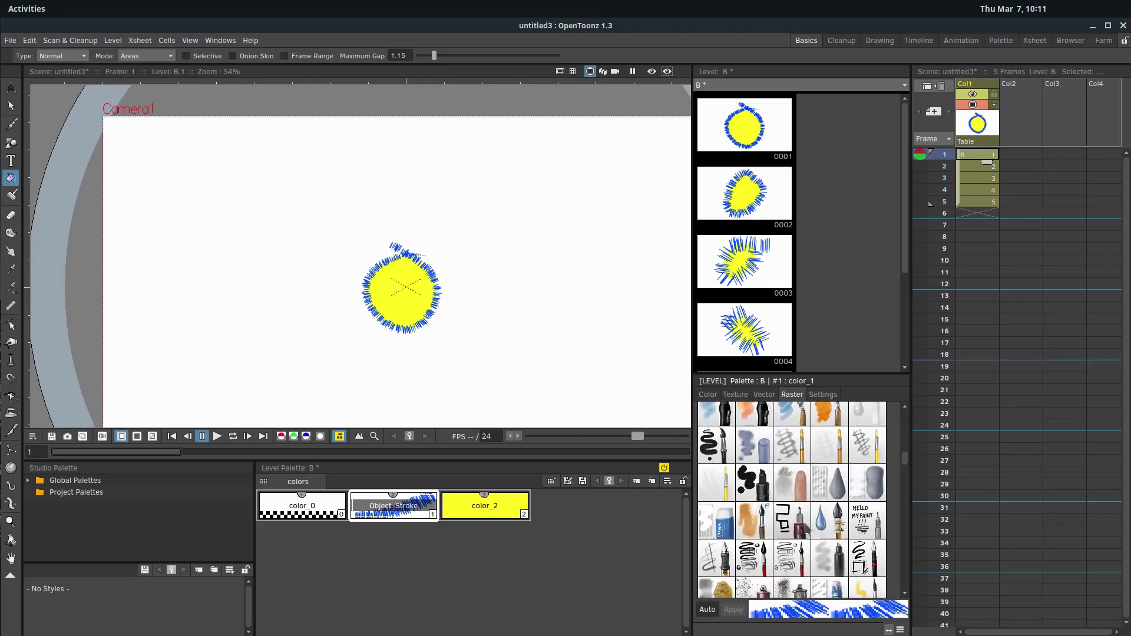
scroll(801, 510, down, 1)
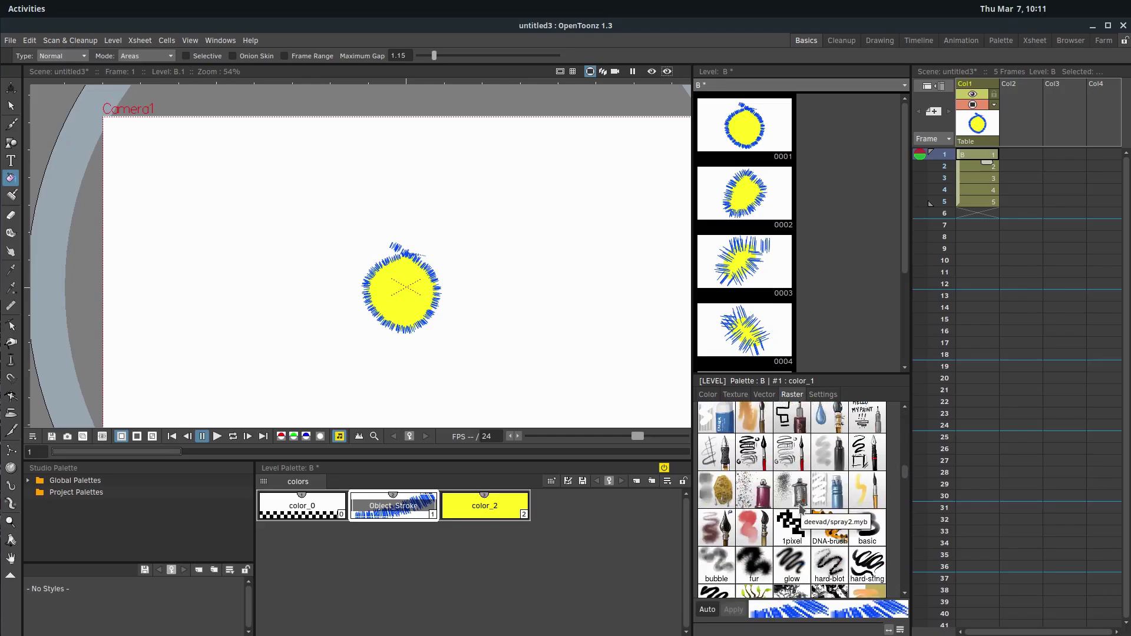
scroll(801, 508, down, 3)
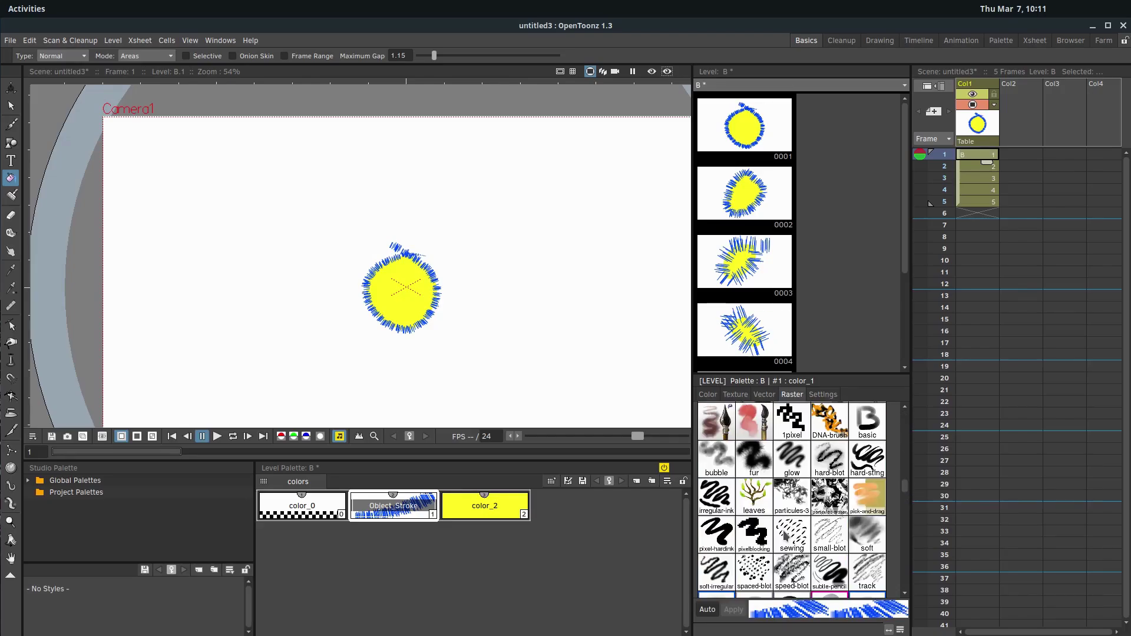
scroll(787, 530, up, 4)
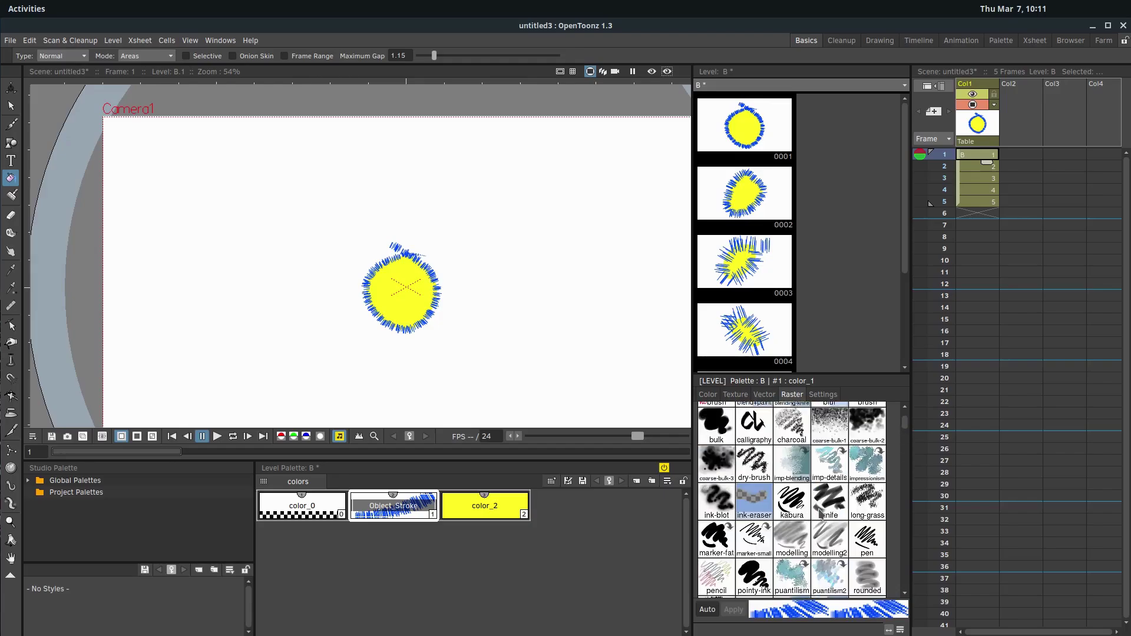
click(792, 423)
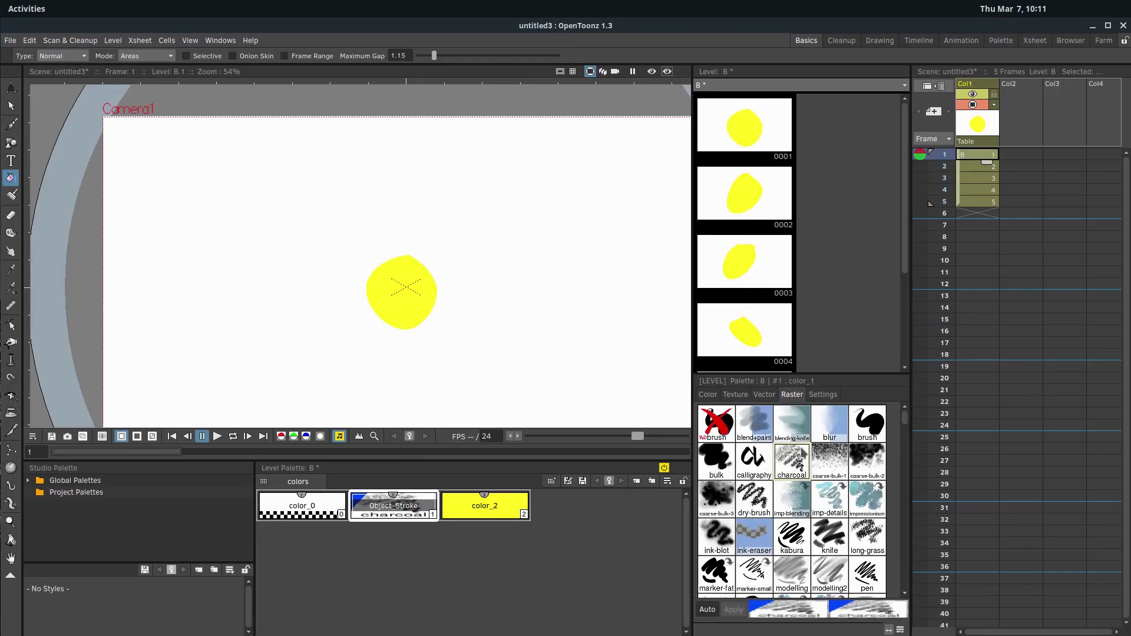
click(829, 461)
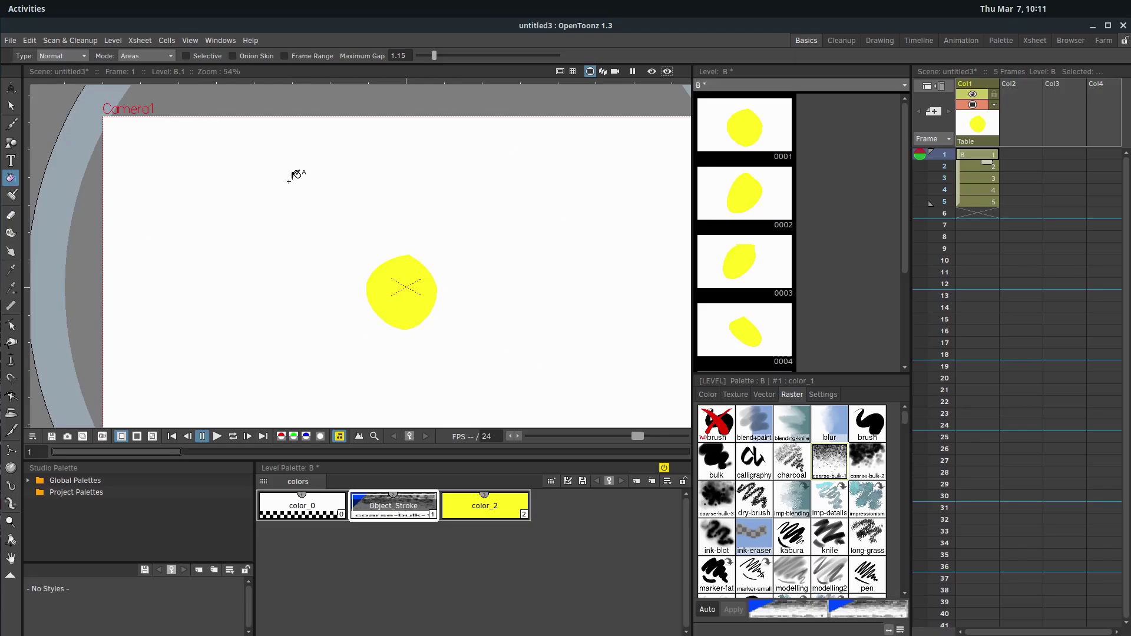
Step: Start a new level from the File menu with type set to Toonz Raster Level
click(14, 42)
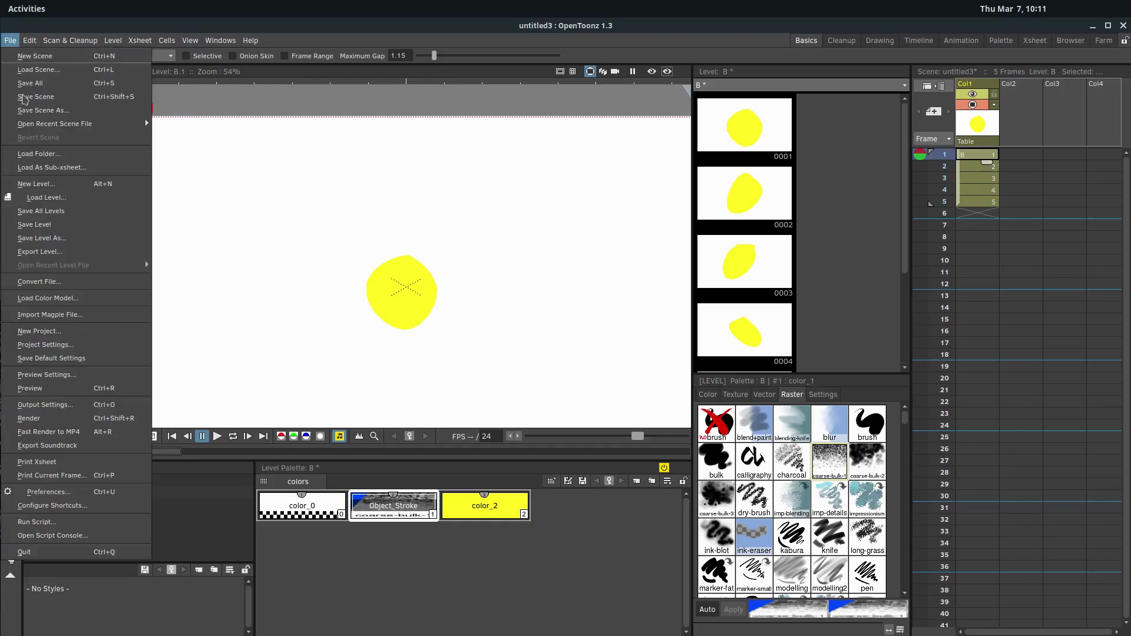
click(25, 187)
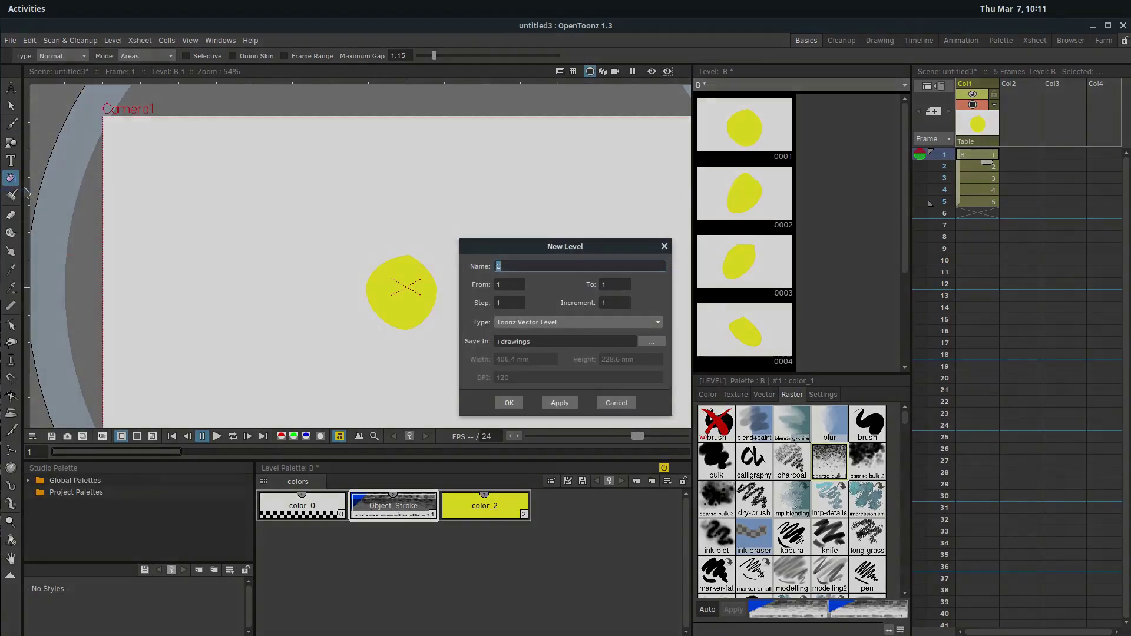
click(517, 324)
click(516, 344)
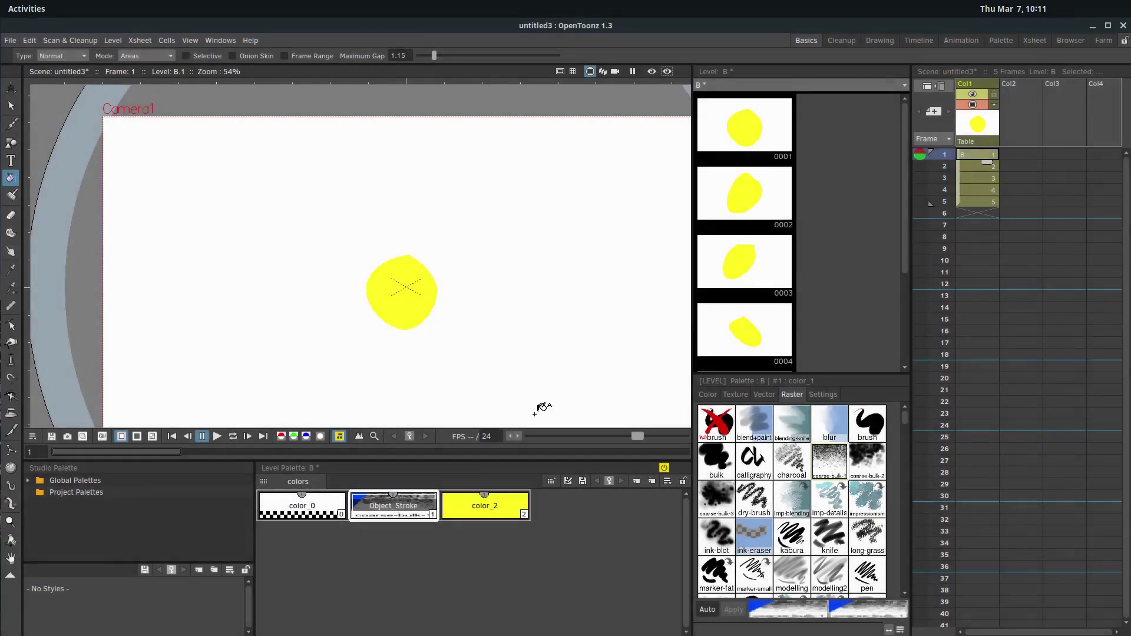
Step: Cancel the New Level dialog and try the chain vector and blend+paint raster styles on the outline
click(614, 403)
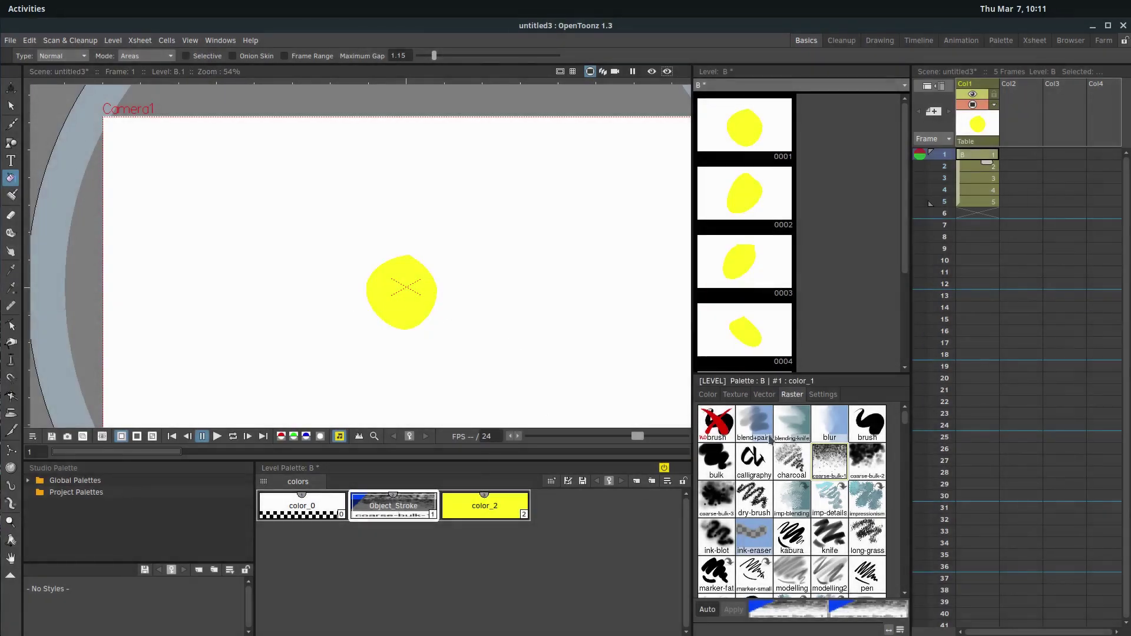
click(764, 394)
click(749, 425)
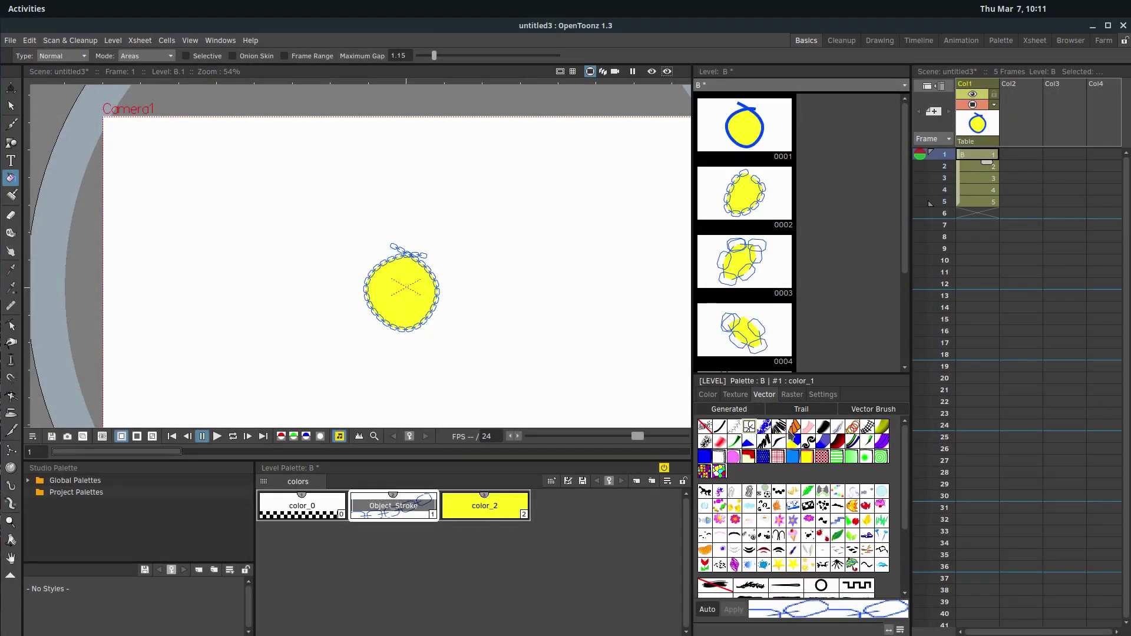
click(793, 395)
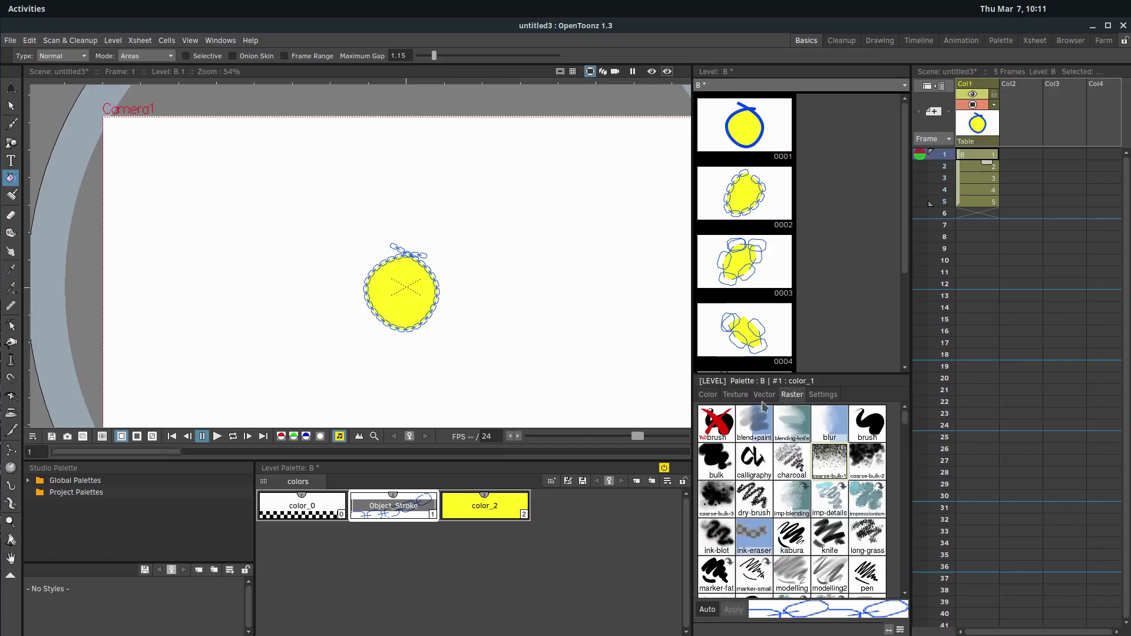
click(762, 409)
click(763, 395)
click(792, 395)
Step: Reapply the blue chain vector style to the outline and review the style's Settings
click(813, 398)
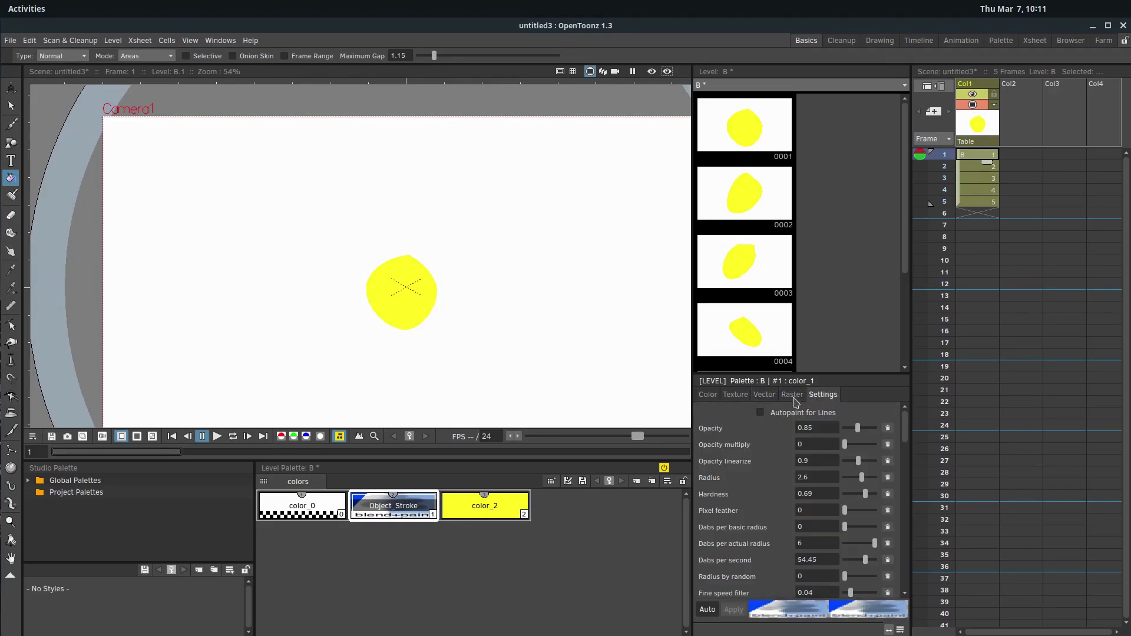
click(764, 395)
click(758, 437)
click(823, 395)
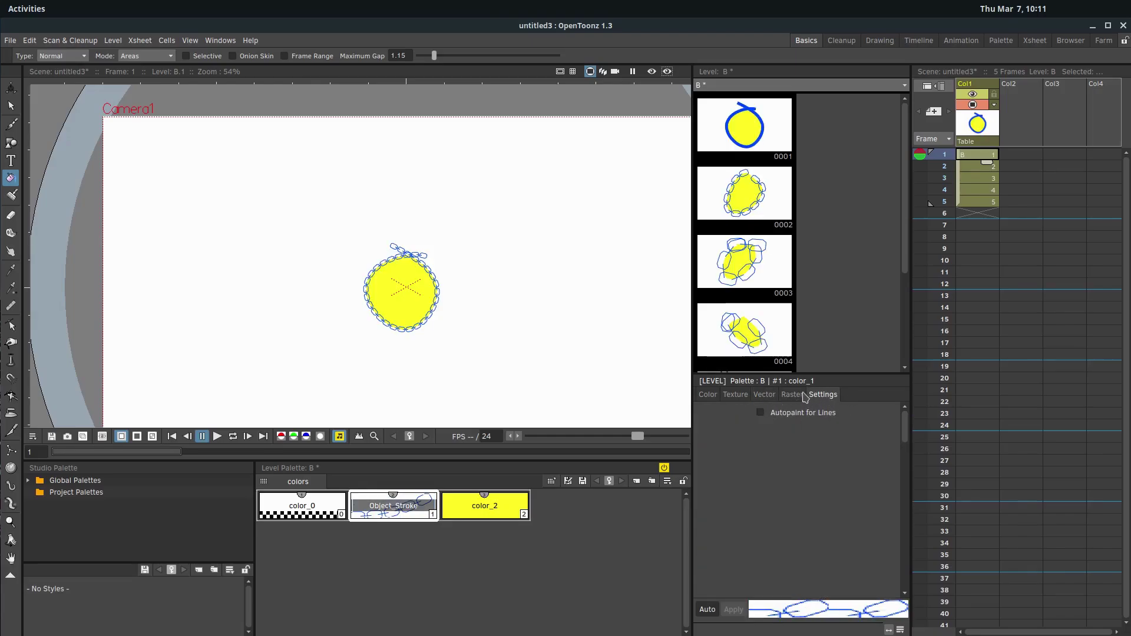
click(796, 395)
click(812, 399)
click(764, 395)
Step: Rename the yellow color_2 fill style to 'Fill'
click(736, 396)
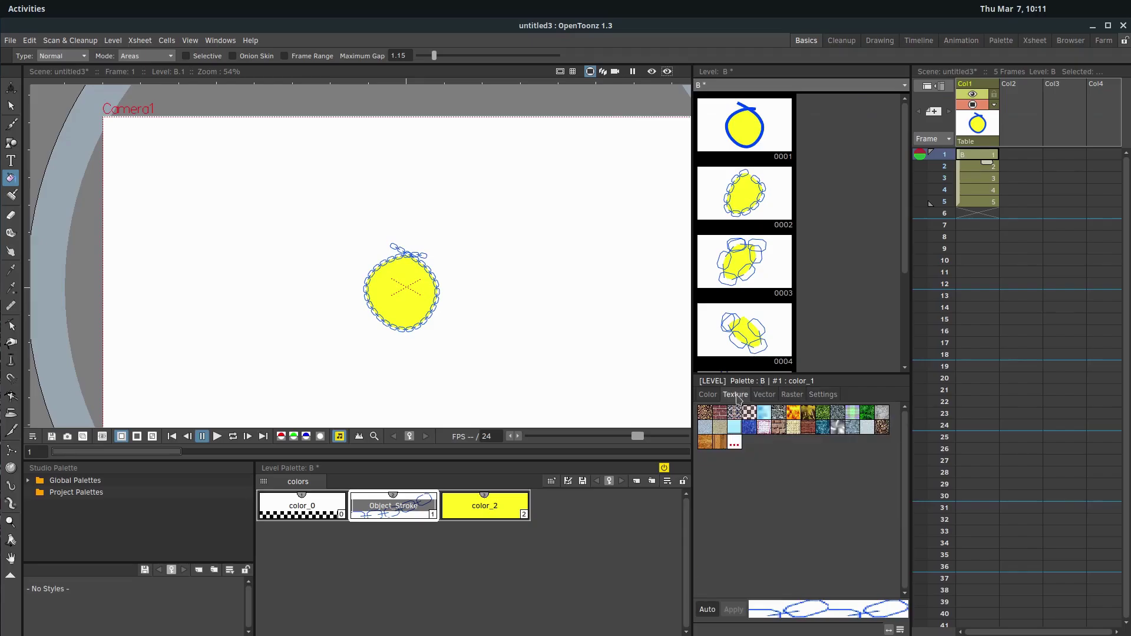
click(479, 510)
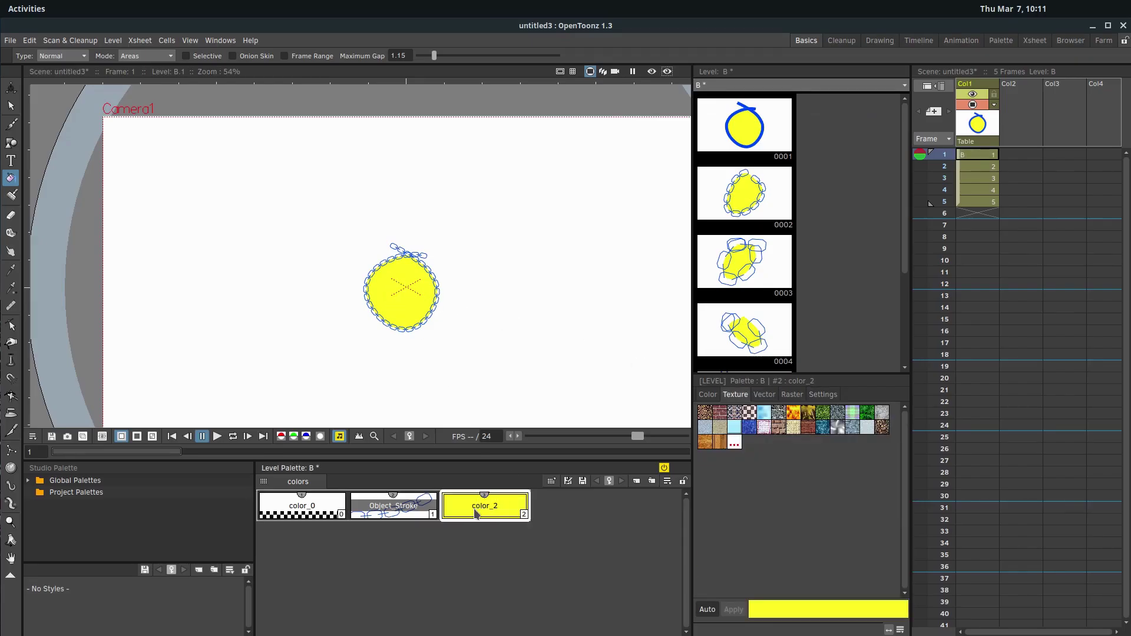
double_click(478, 512)
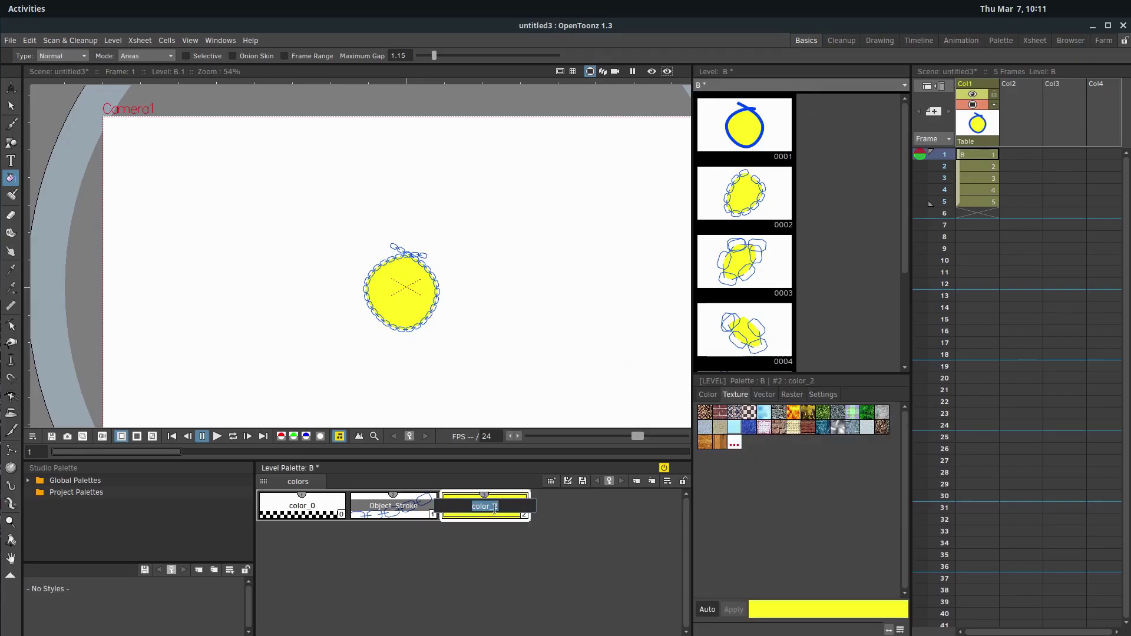
text(Fill)
key(Return)
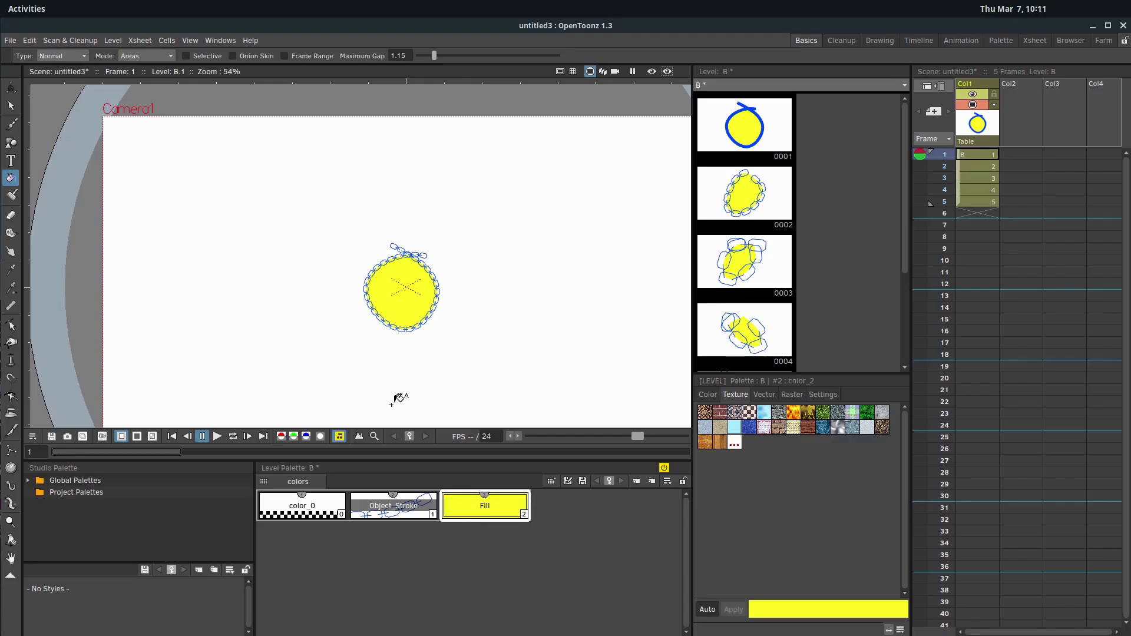
Step: Try several textures and settle on a light-blue texture for the Fill style
click(749, 412)
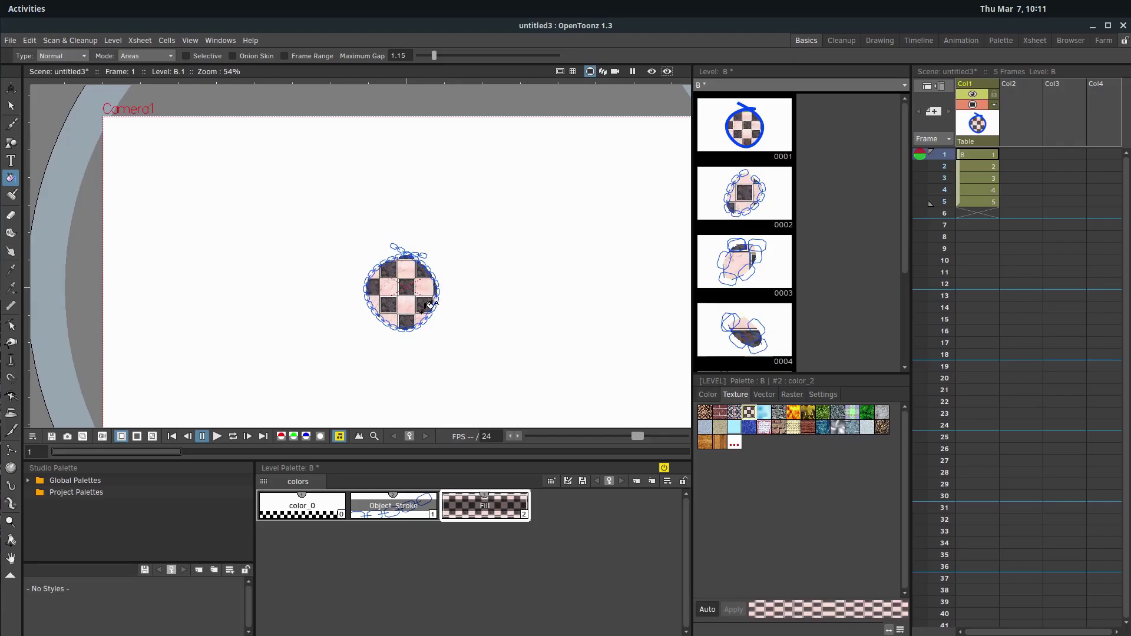
click(763, 428)
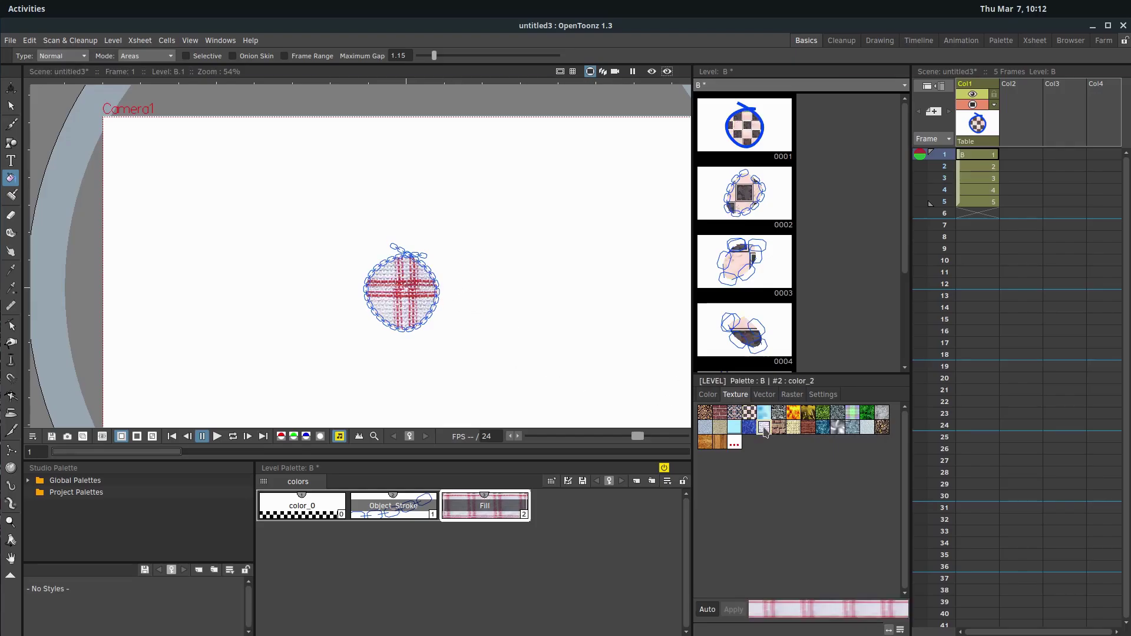
click(852, 425)
click(706, 428)
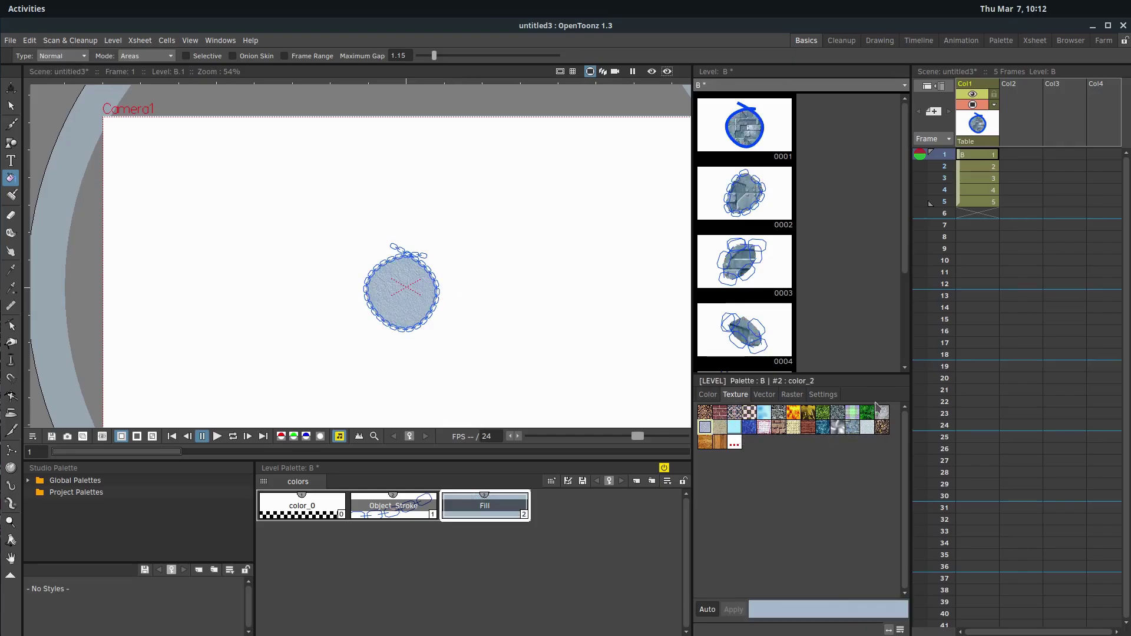
click(764, 412)
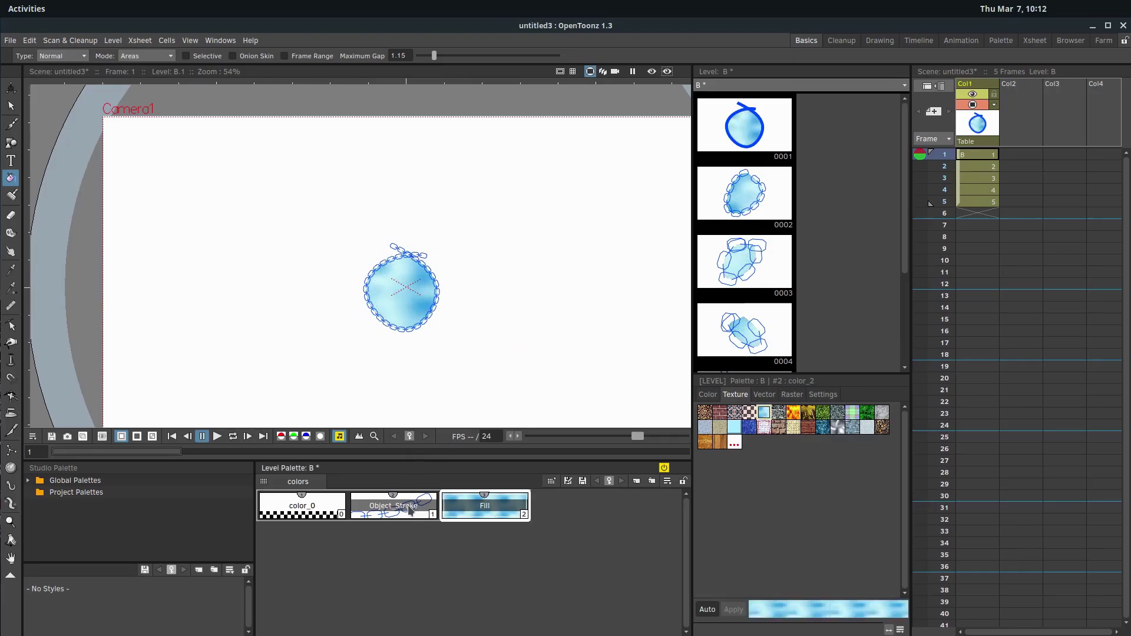
Step: Review level B's drawings in the Level Strip and step through Xsheet frames 1 to 4
click(393, 506)
click(748, 196)
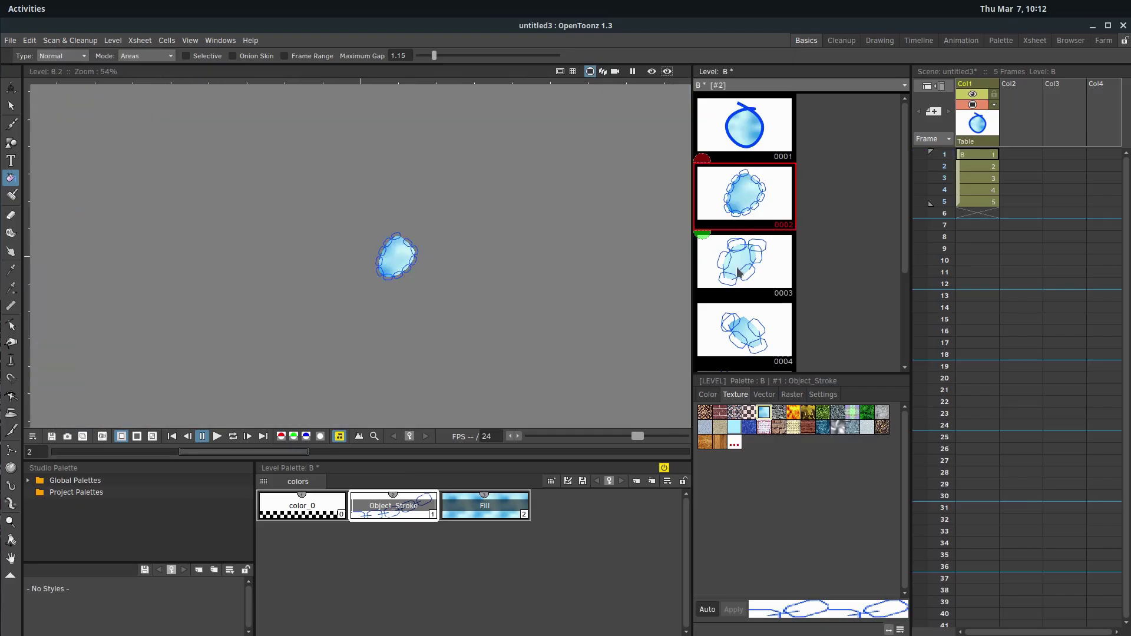
click(732, 125)
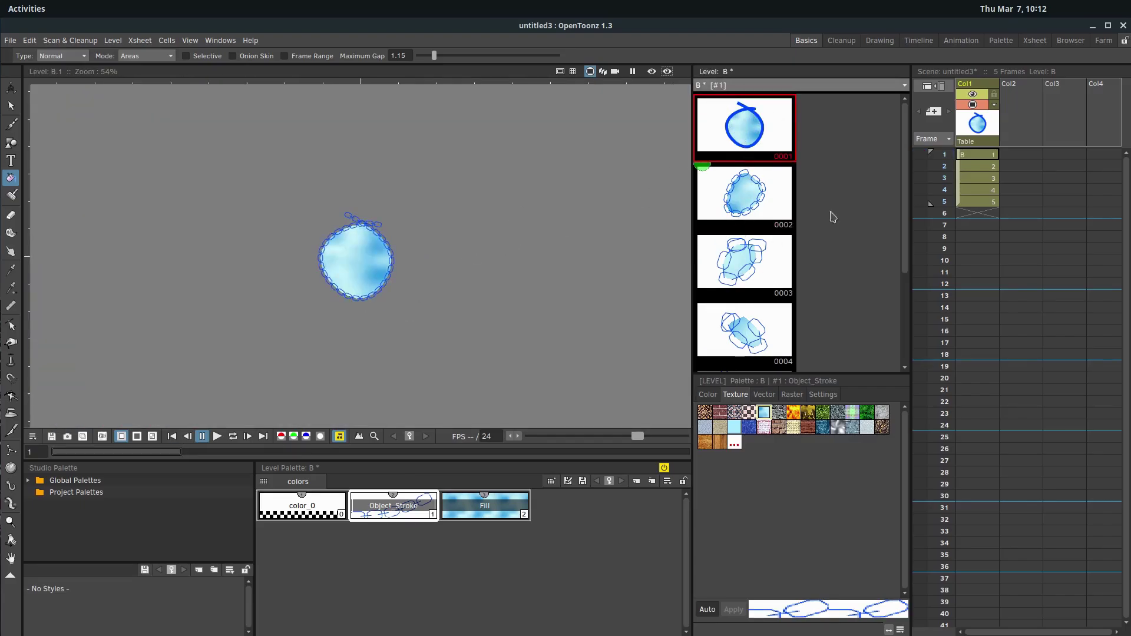
click(975, 156)
drag(975, 159, 980, 198)
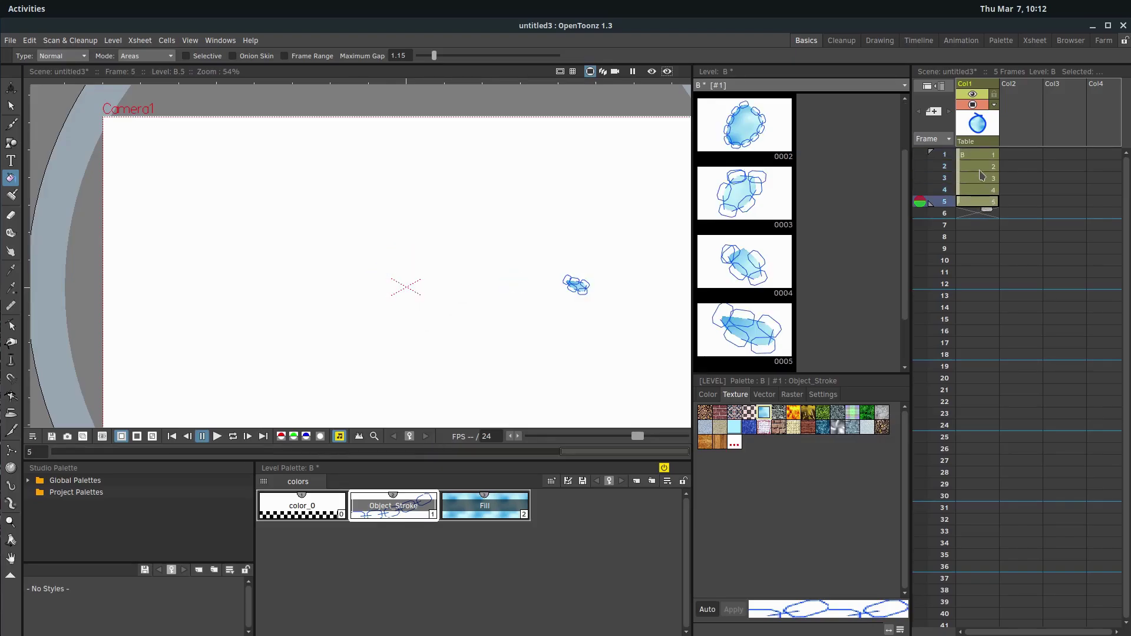
click(981, 156)
click(944, 193)
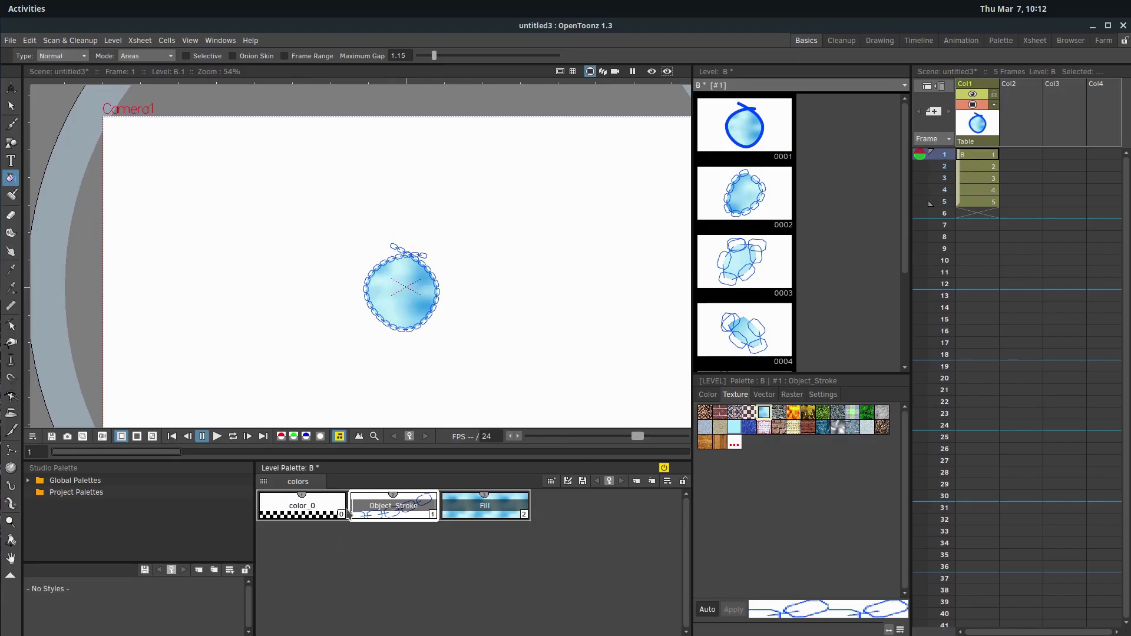
Step: Add four new styles to level B's palette, up to color_10
click(637, 482)
click(637, 481)
click(638, 482)
click(637, 482)
click(638, 482)
click(637, 482)
click(637, 482)
click(637, 481)
Step: Make color_3 green, color_7 orange and color_6 red
click(561, 512)
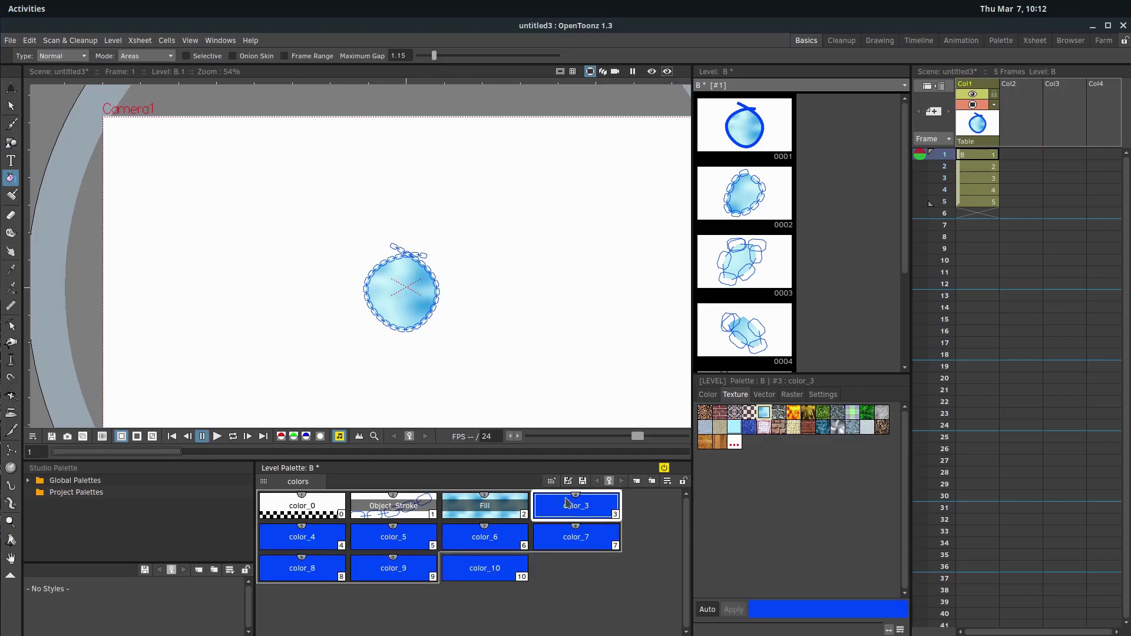
click(760, 422)
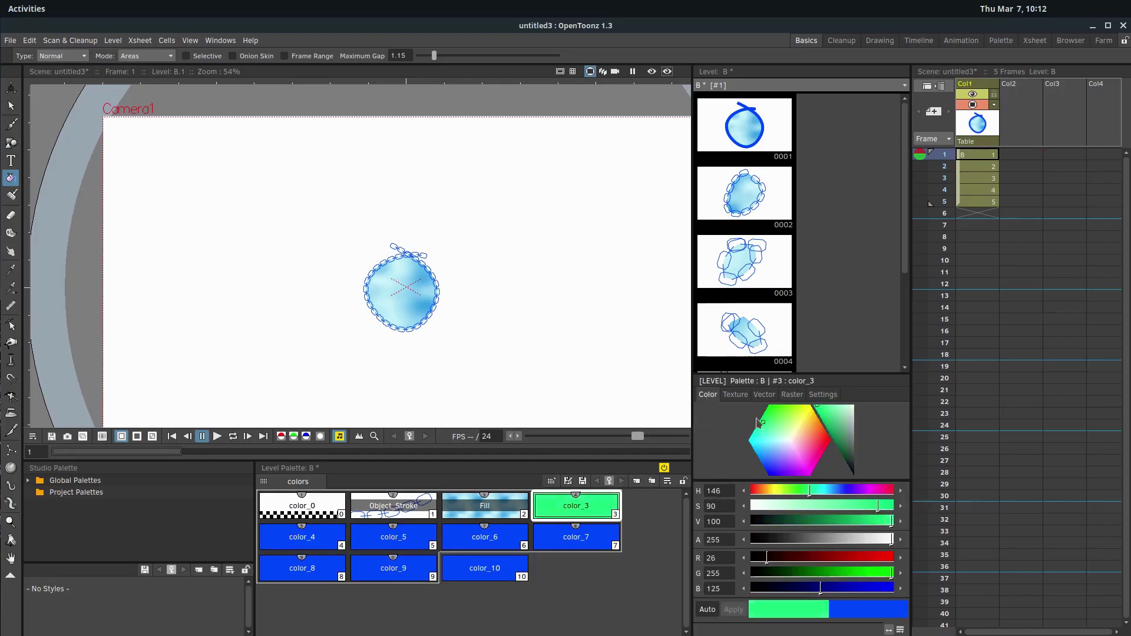
click(576, 537)
click(819, 418)
click(498, 539)
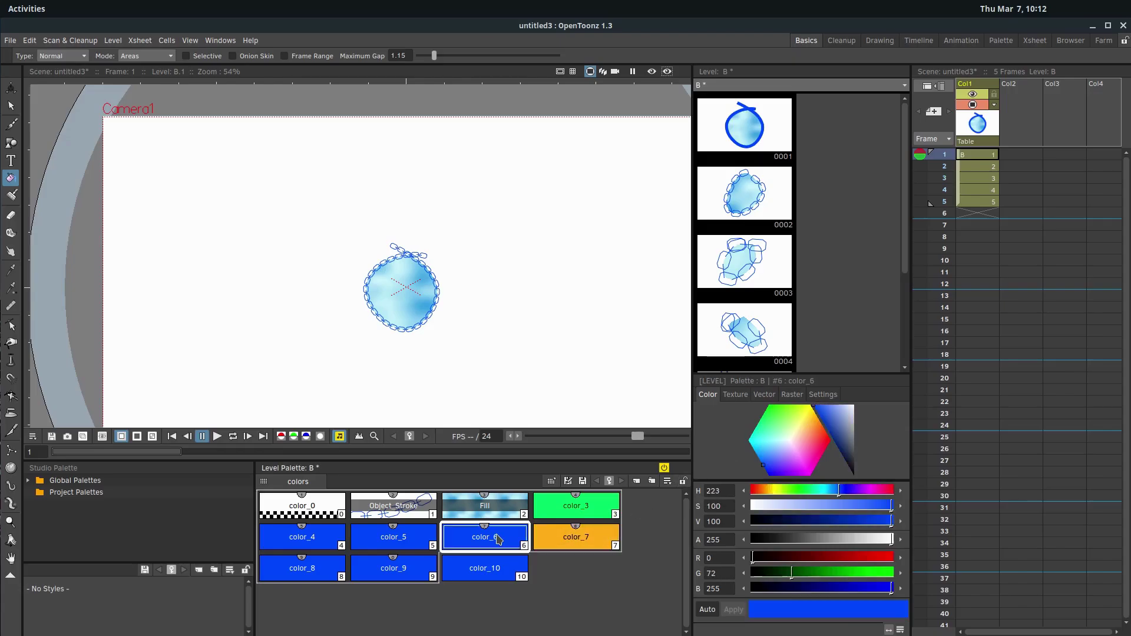
click(794, 434)
Step: Give color_5 a brick texture, color_4 a fire texture and color_8 a grass texture
click(399, 536)
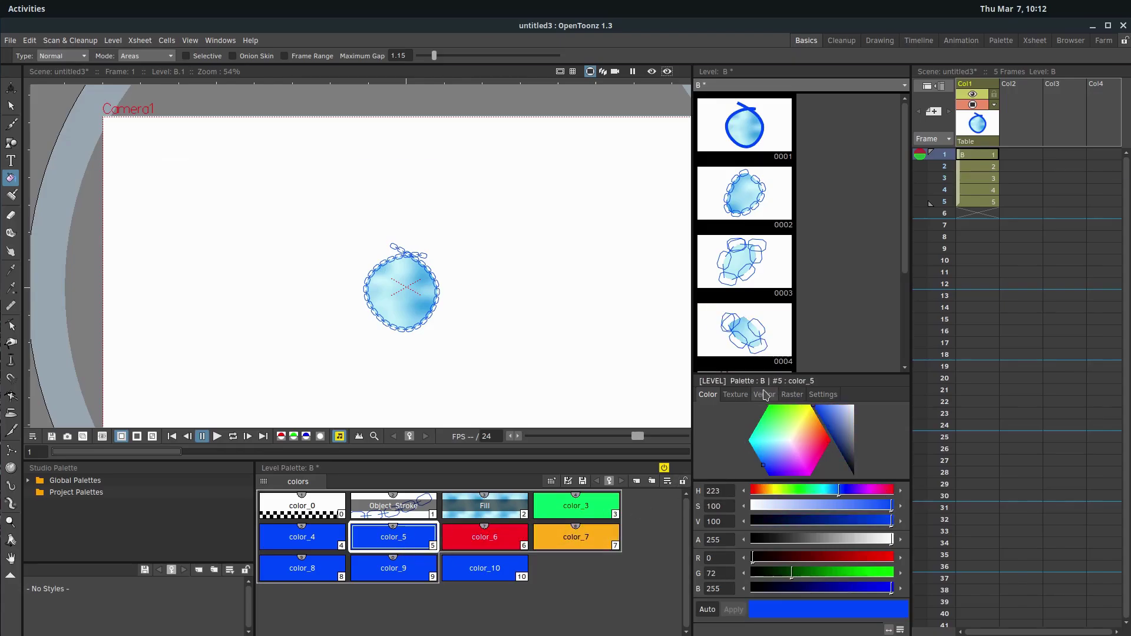
click(736, 395)
click(778, 427)
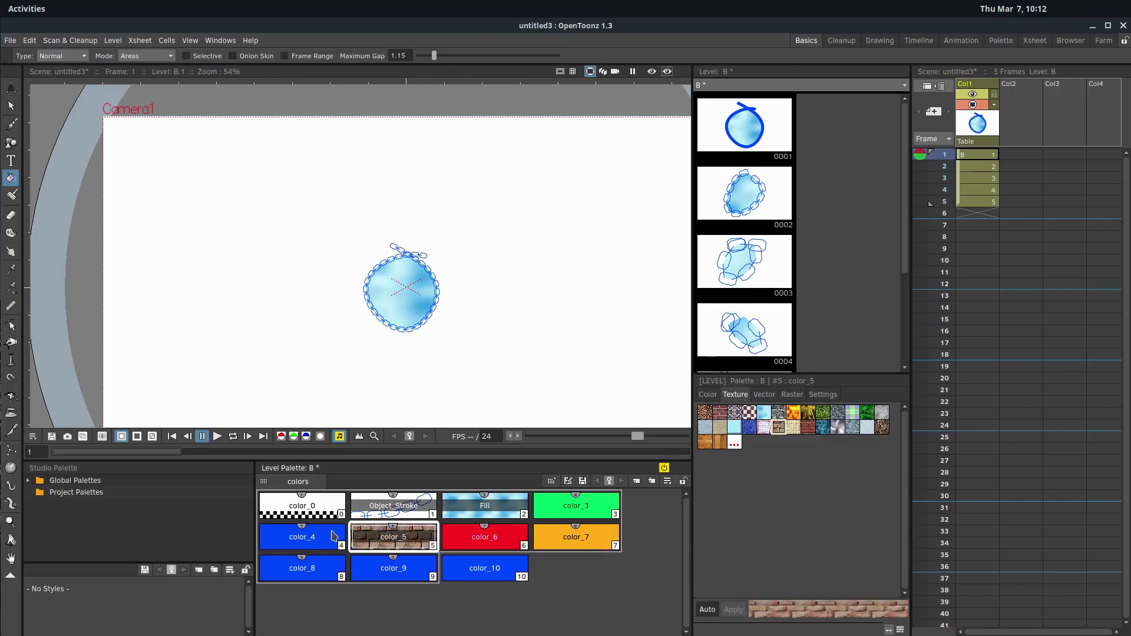
click(302, 537)
click(793, 412)
click(299, 568)
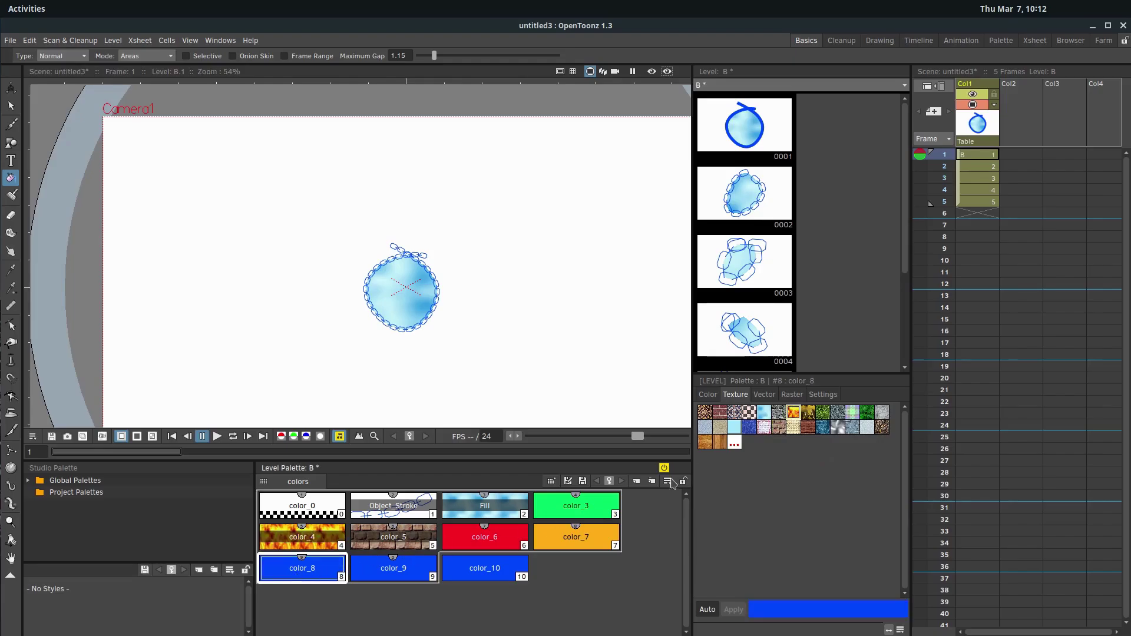
click(823, 411)
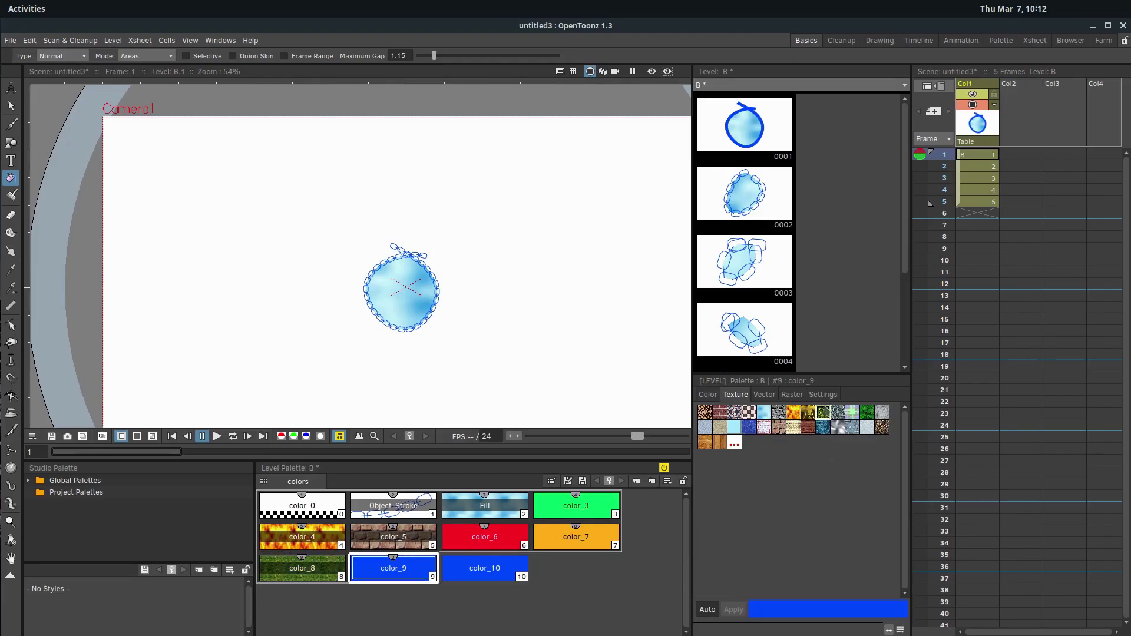
Step: Assign color_9 a vector line style and color_10 a black brush-stroke vector style
click(764, 394)
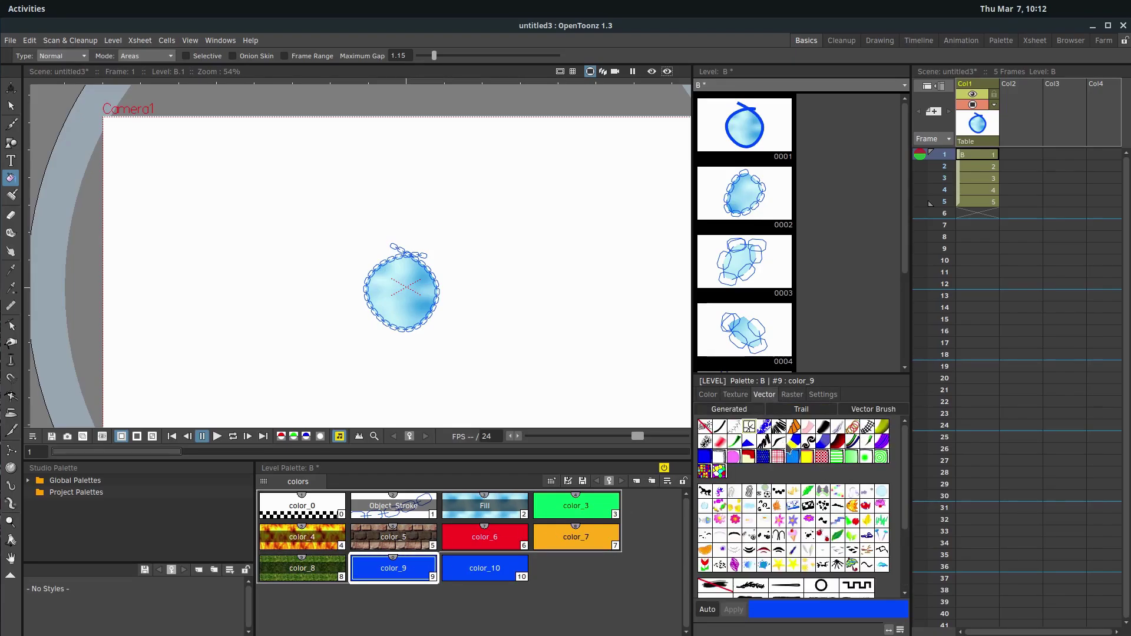
click(786, 444)
click(489, 571)
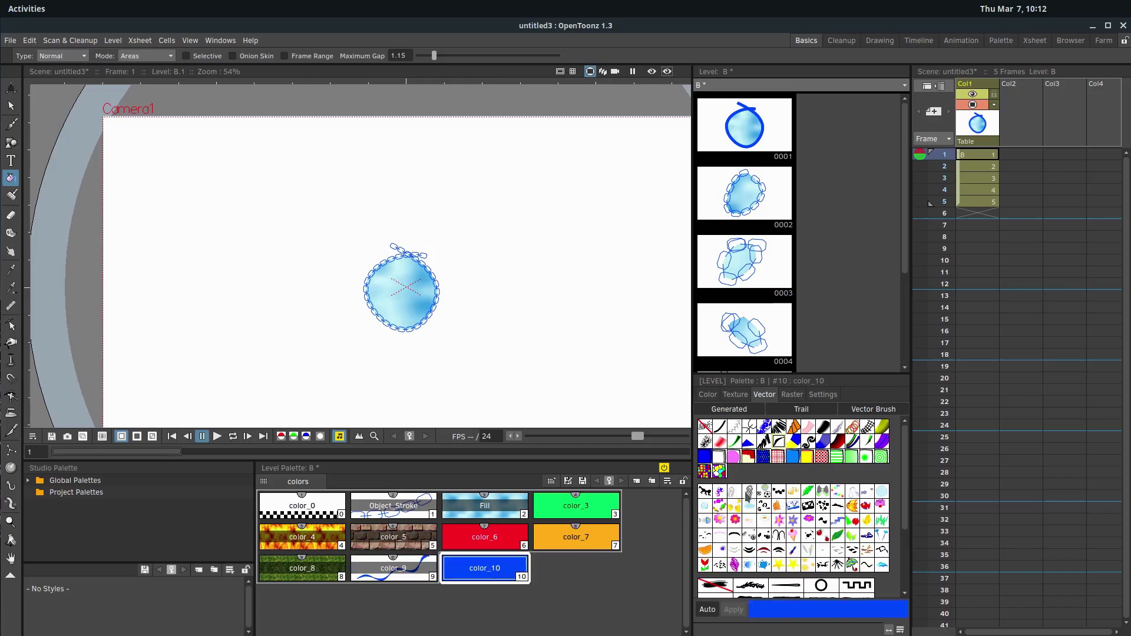
click(736, 520)
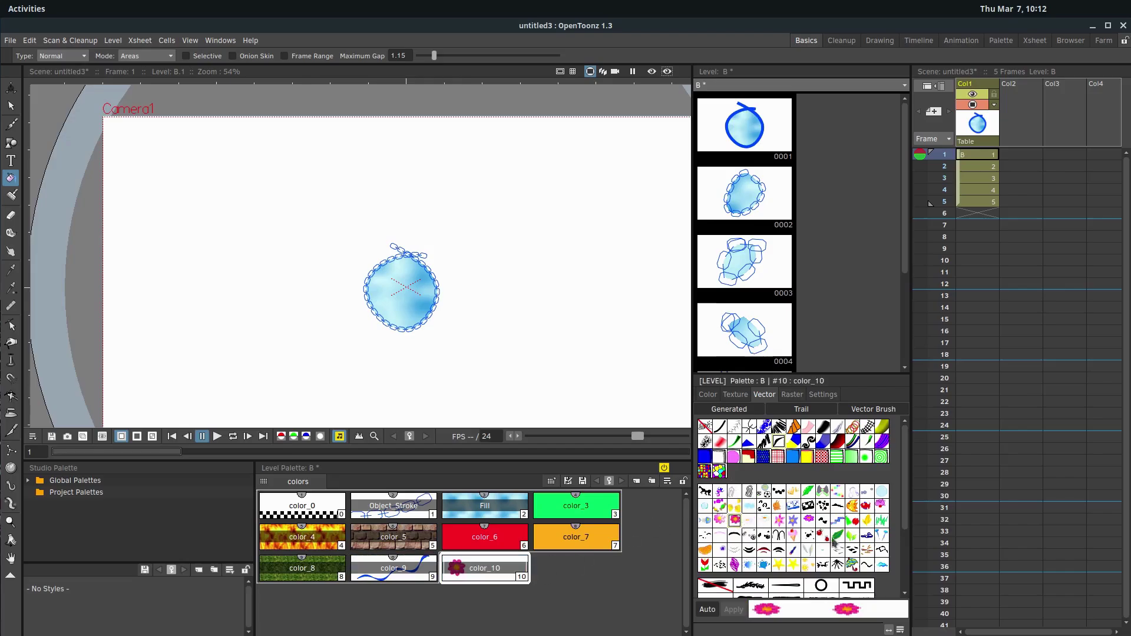
scroll(830, 543, down, 3)
click(750, 543)
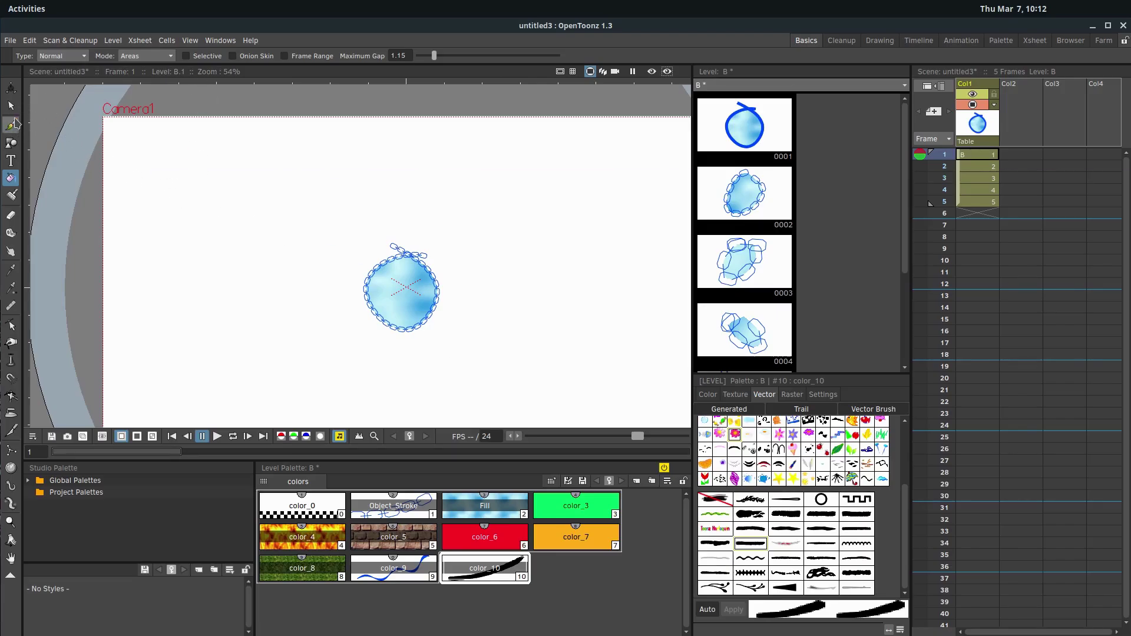
Step: Brush a long black stroke, a wavy blue color_9 line, a grass color_8 curve and a fiery color_4 stroke
click(11, 124)
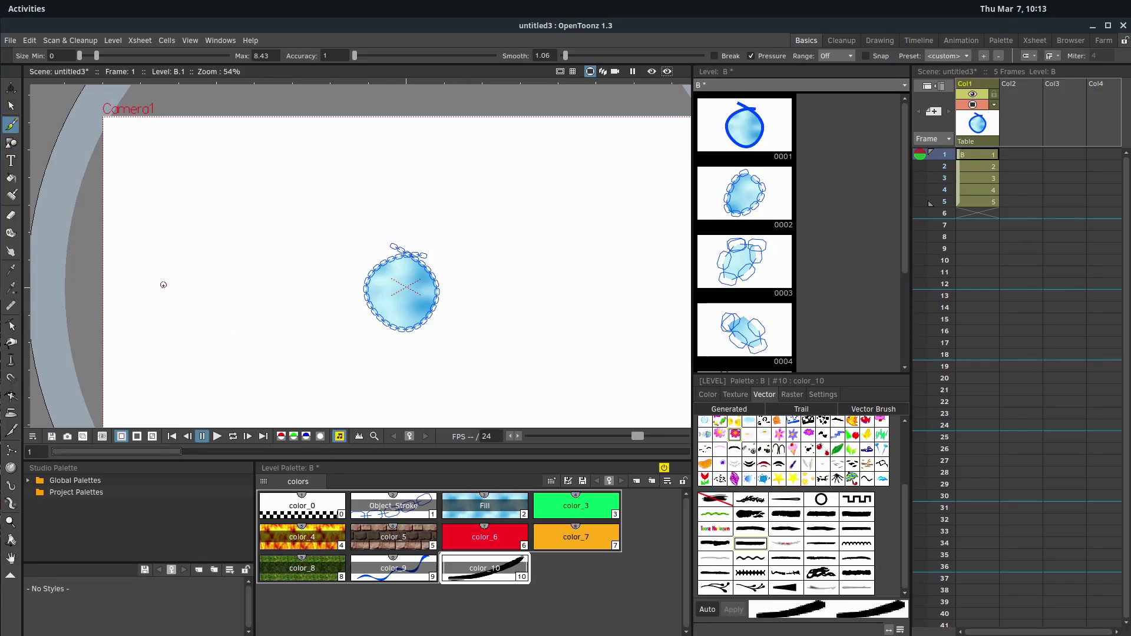
mouse_move(163, 285)
mouse_down()
mouse_move(201, 212)
mouse_move(533, 203)
mouse_up()
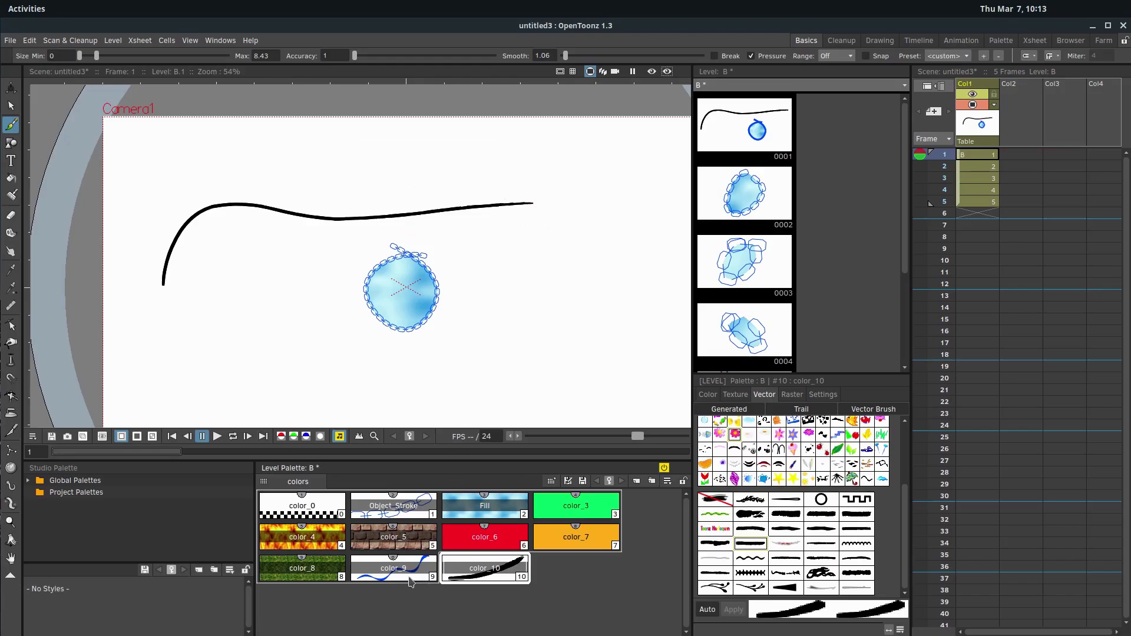
click(409, 578)
mouse_move(223, 355)
mouse_down()
mouse_move(263, 280)
mouse_move(509, 375)
mouse_up()
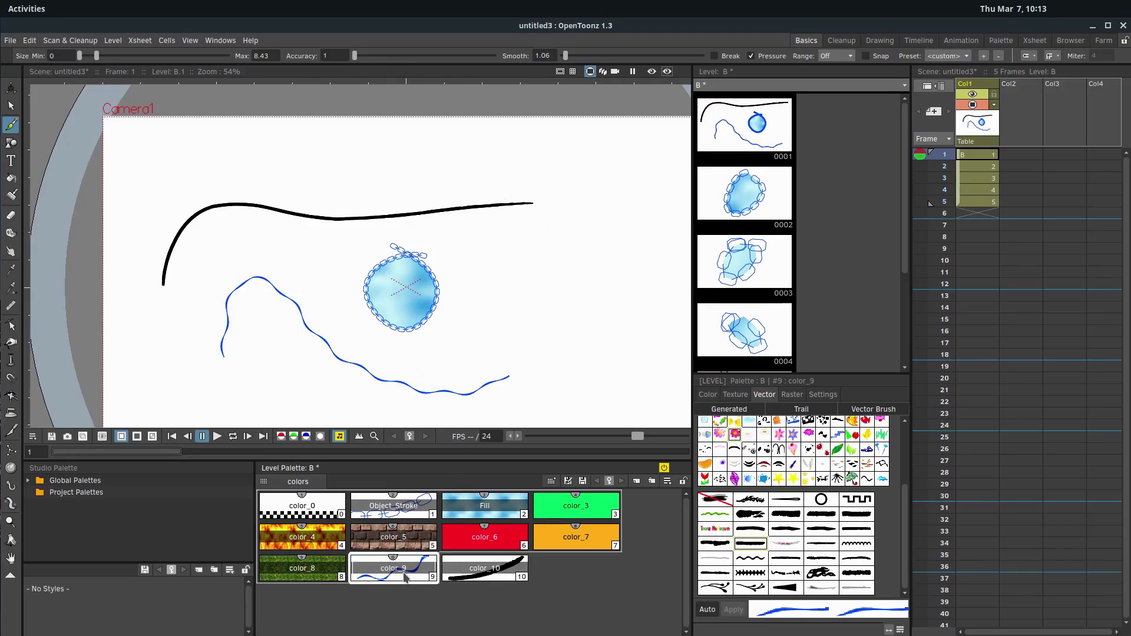
click(302, 568)
mouse_move(501, 312)
mouse_down()
mouse_move(635, 298)
mouse_move(642, 337)
mouse_up()
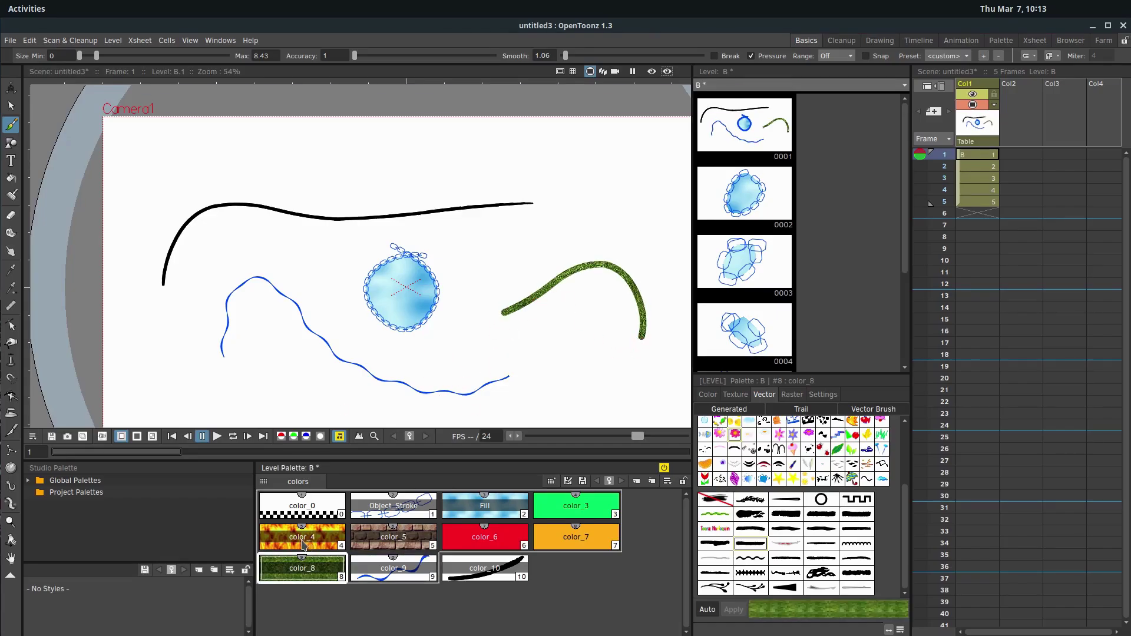
click(302, 543)
mouse_move(480, 346)
mouse_down()
mouse_move(577, 222)
mouse_move(648, 172)
mouse_up()
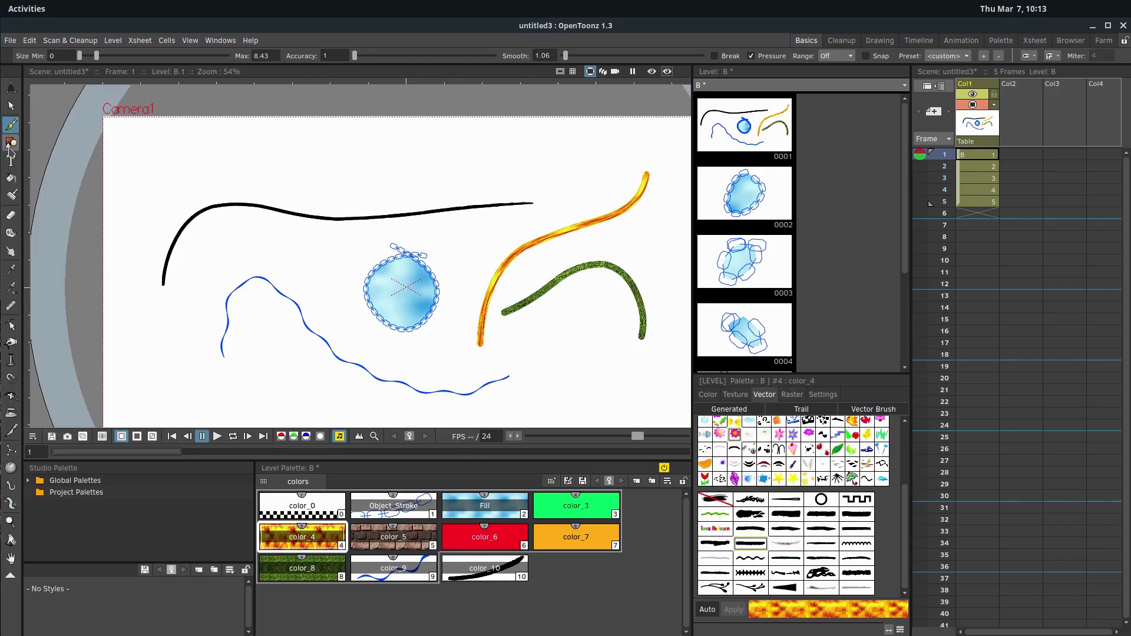
click(11, 144)
click(263, 56)
Step: Draw a flame-bordered rectangle and fill its area above the black line with brick color_5
click(263, 68)
mouse_move(175, 154)
mouse_down()
mouse_move(258, 189)
mouse_move(314, 234)
mouse_up()
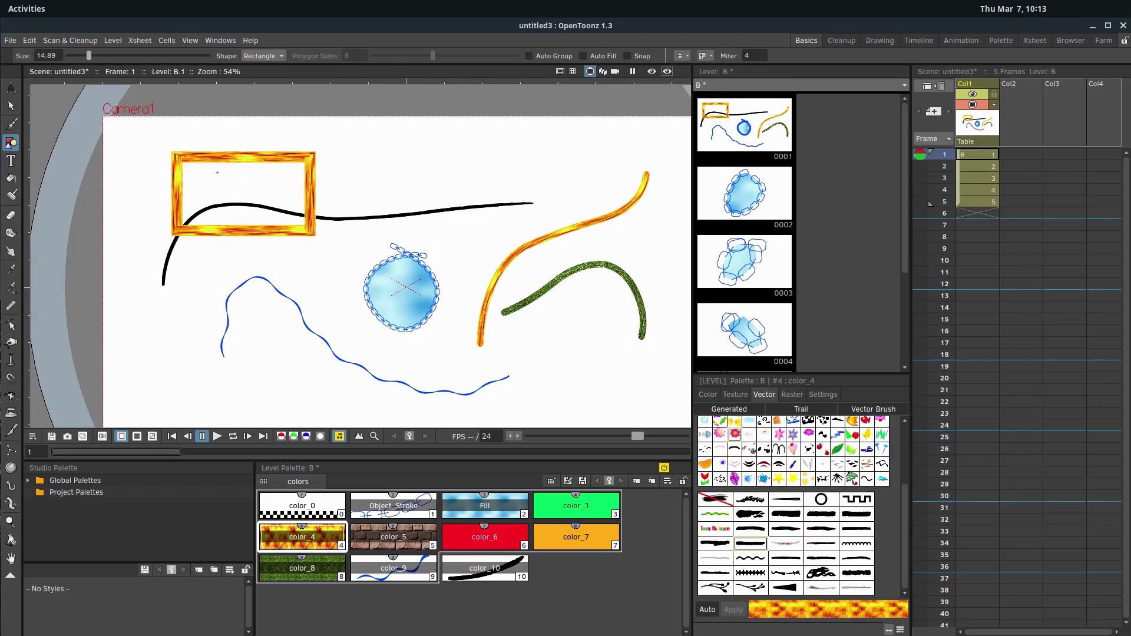
click(10, 178)
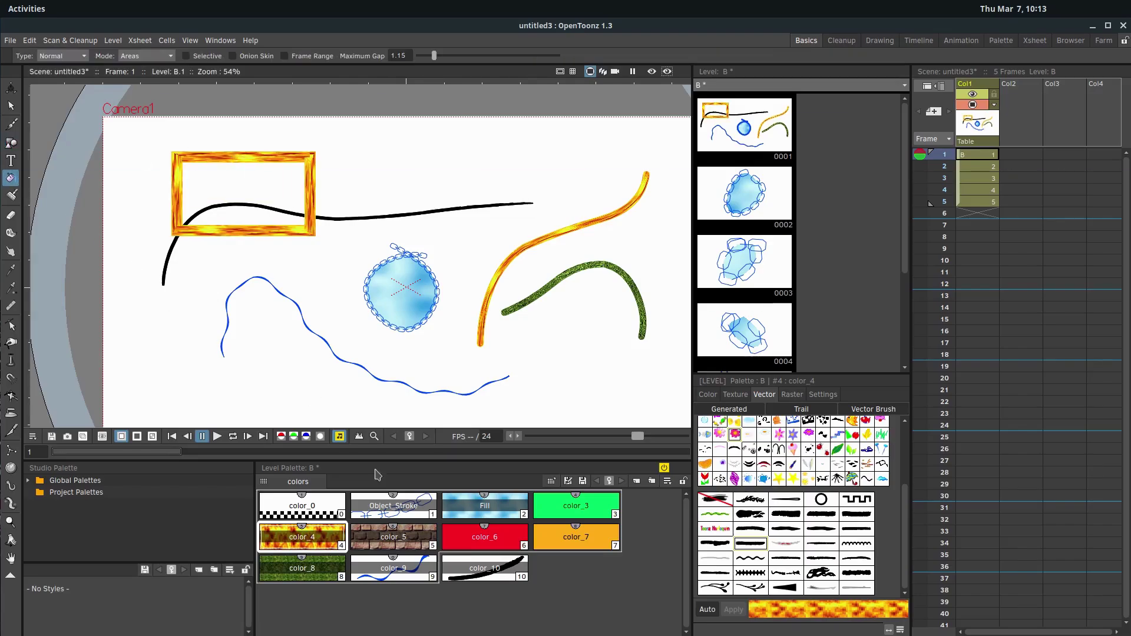
click(393, 537)
click(288, 179)
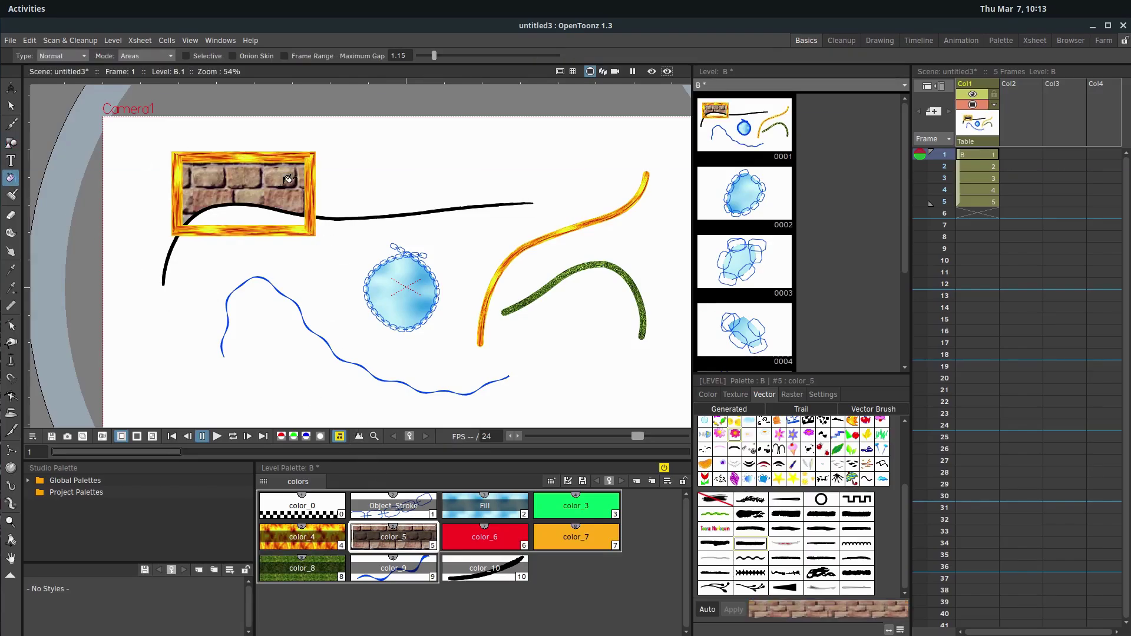
Step: Fill the rectangle's lower area with the light-blue Fill style and the circle with grass color_8
click(504, 505)
click(272, 209)
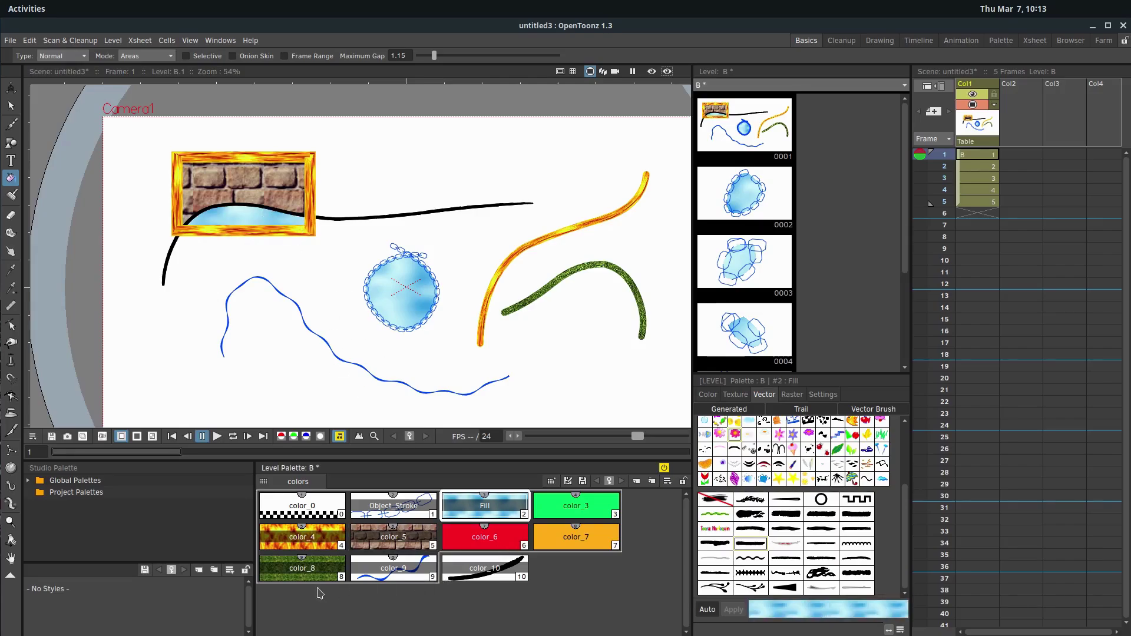
click(317, 571)
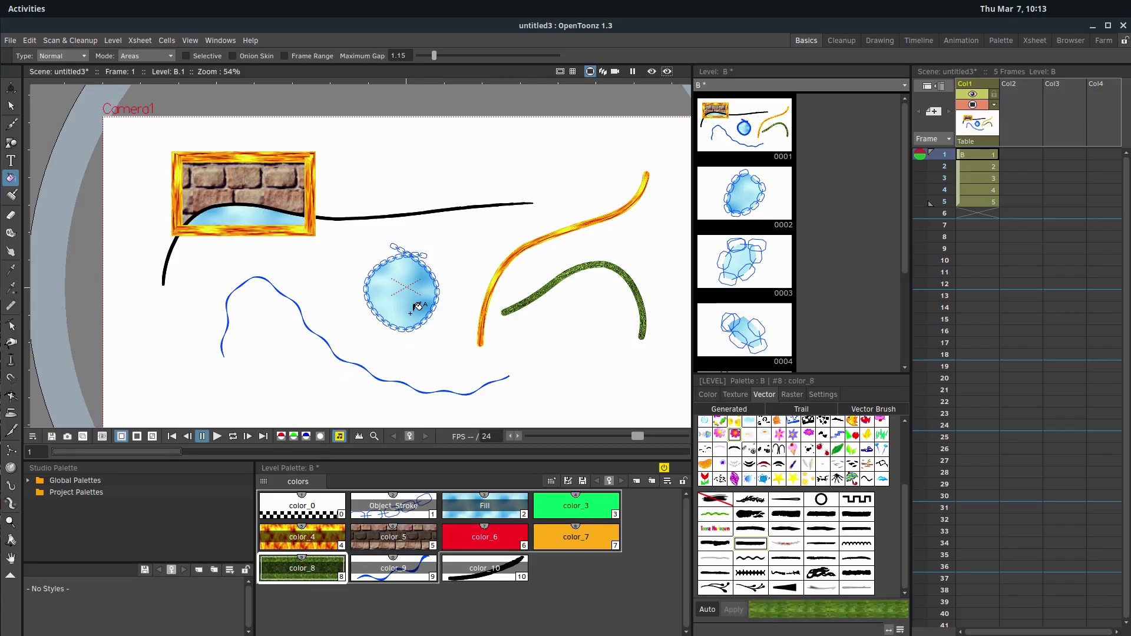
click(415, 306)
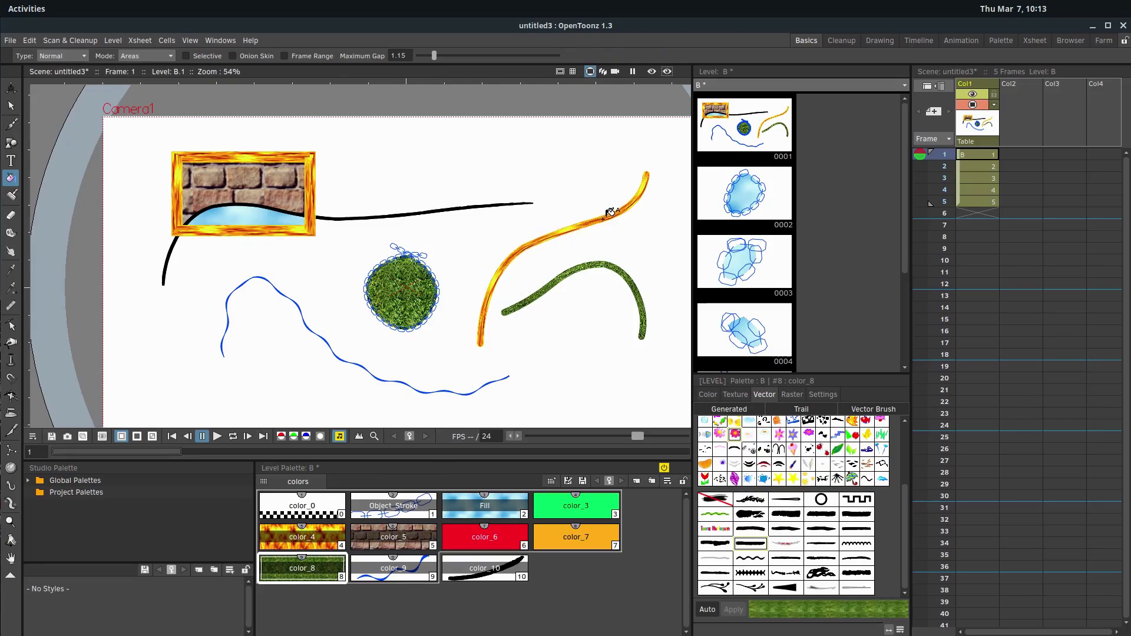
Step: Select the fiery orange stroke and assign it the color_10 style
click(11, 106)
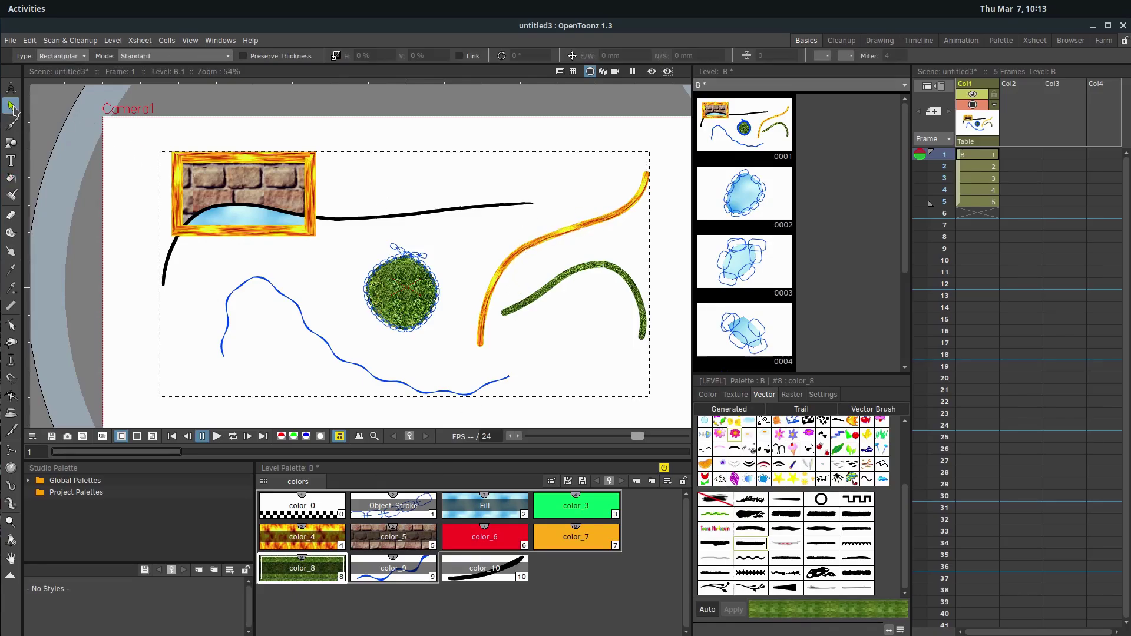
click(576, 228)
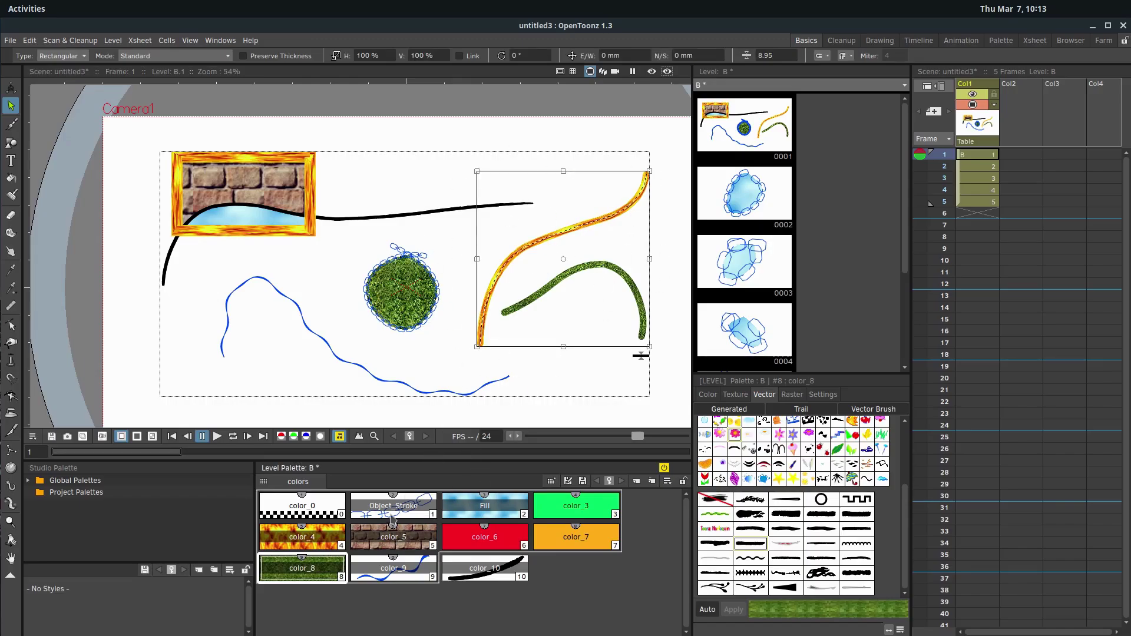
click(381, 543)
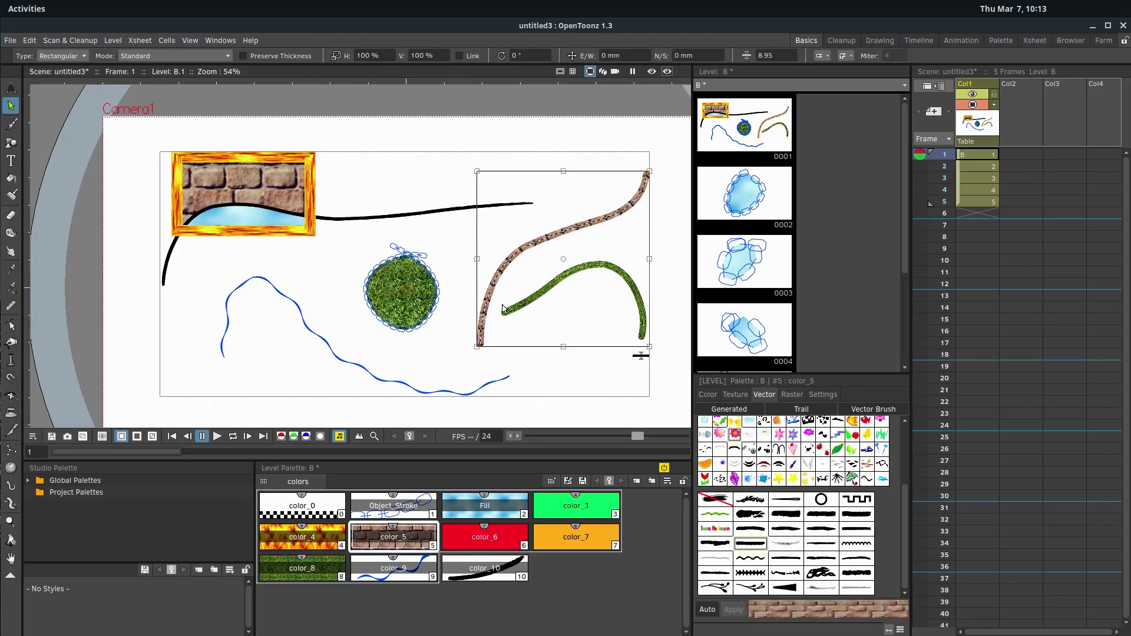
click(492, 537)
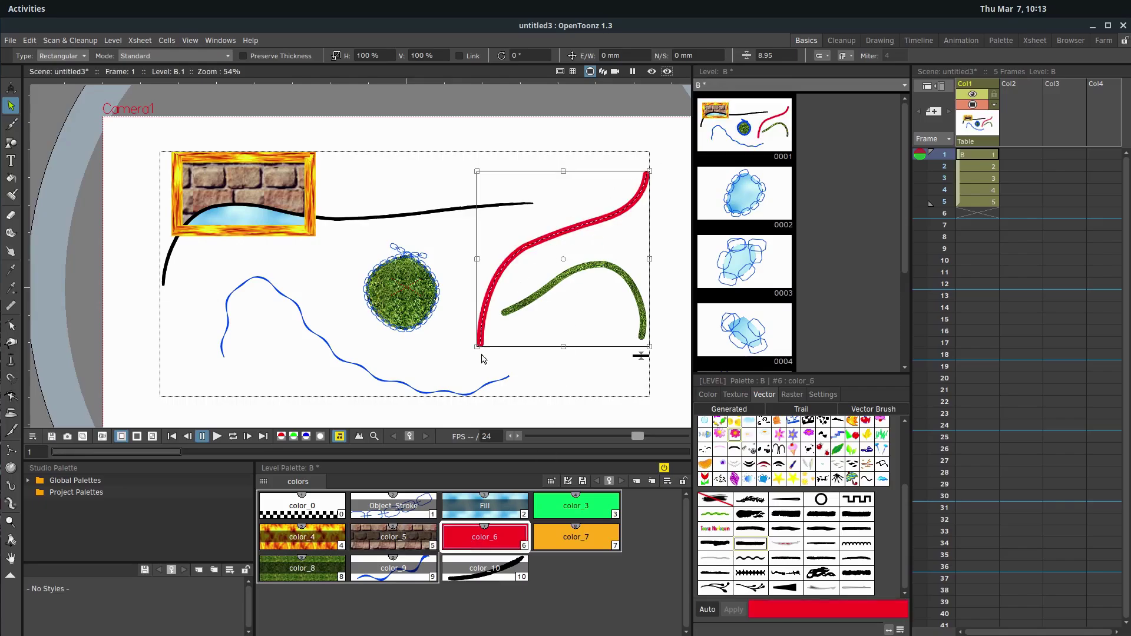
click(502, 512)
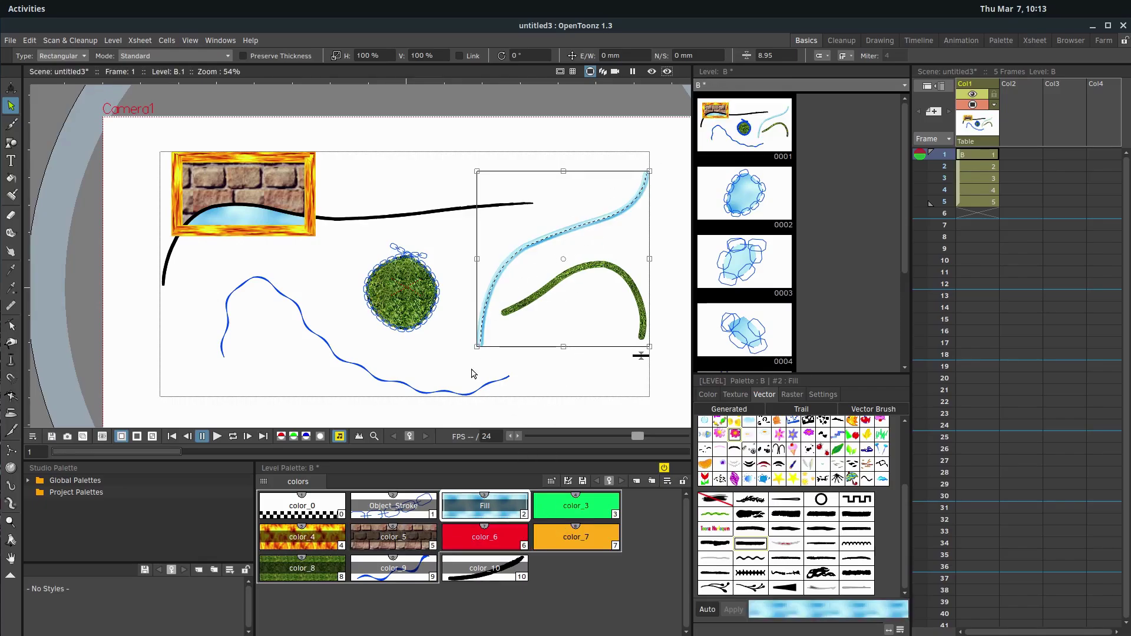
click(469, 579)
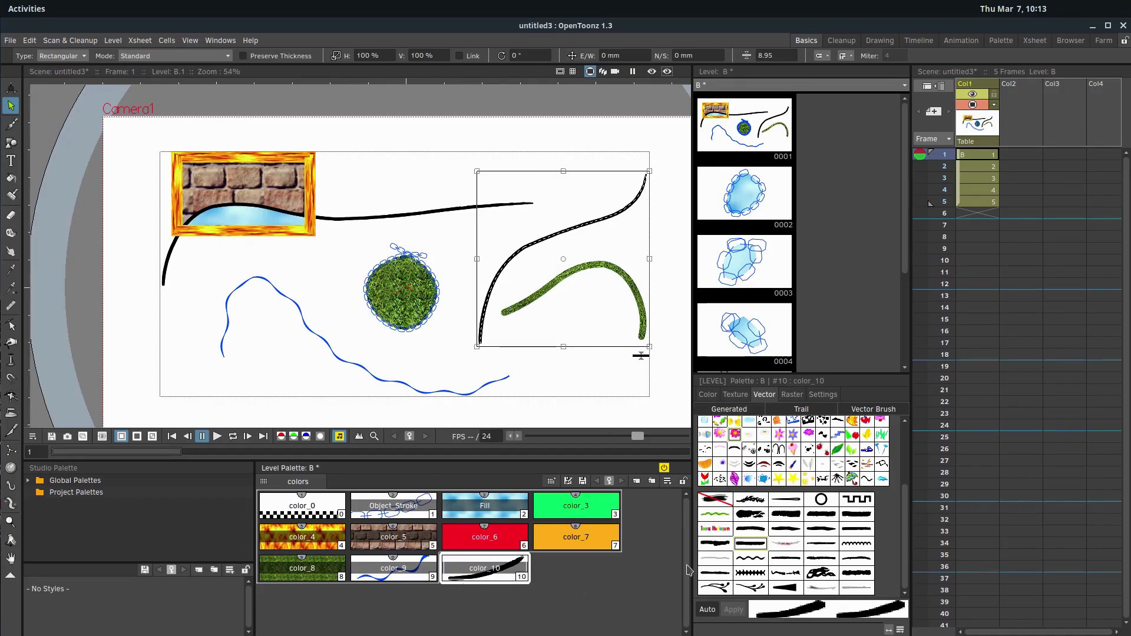
Step: Change color_10 to a dashed black brush vector style, then deselect
click(716, 530)
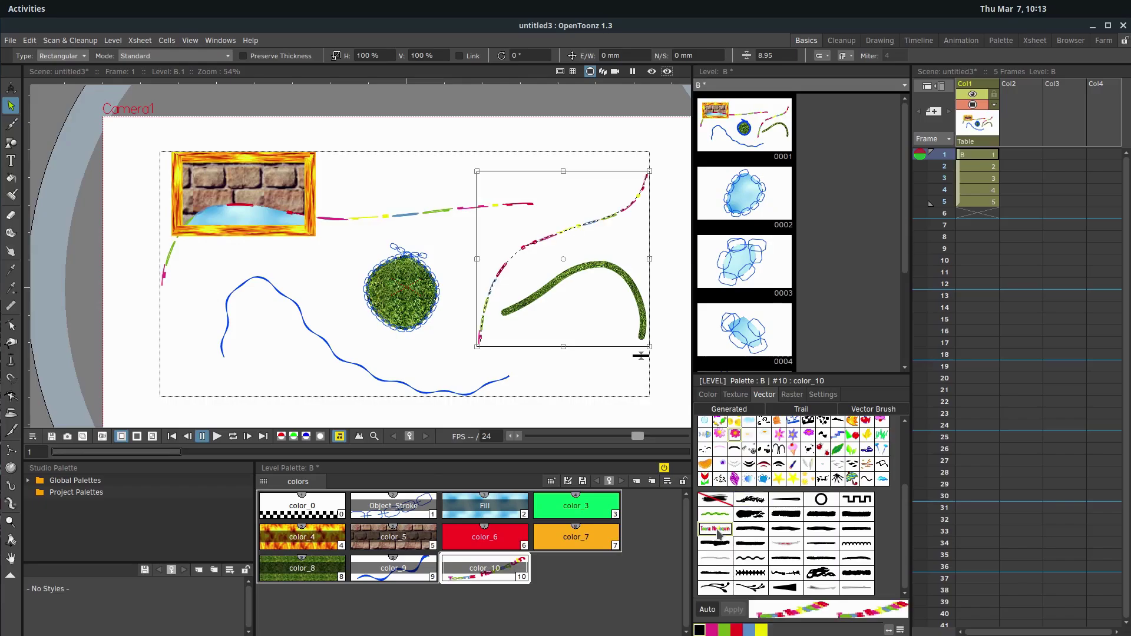
click(714, 514)
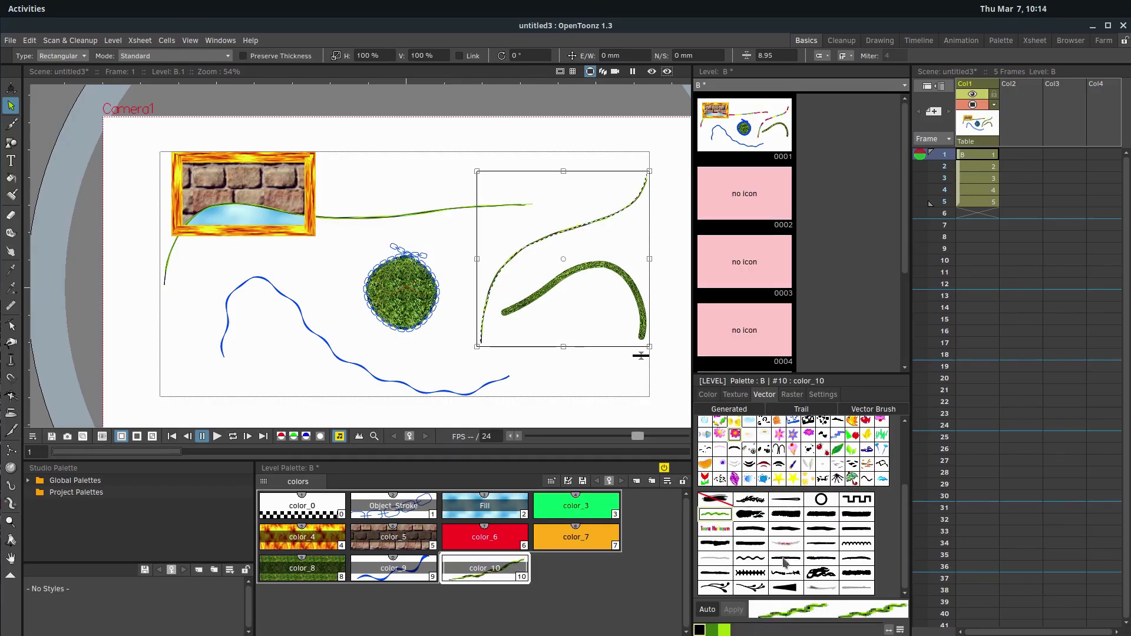
click(760, 591)
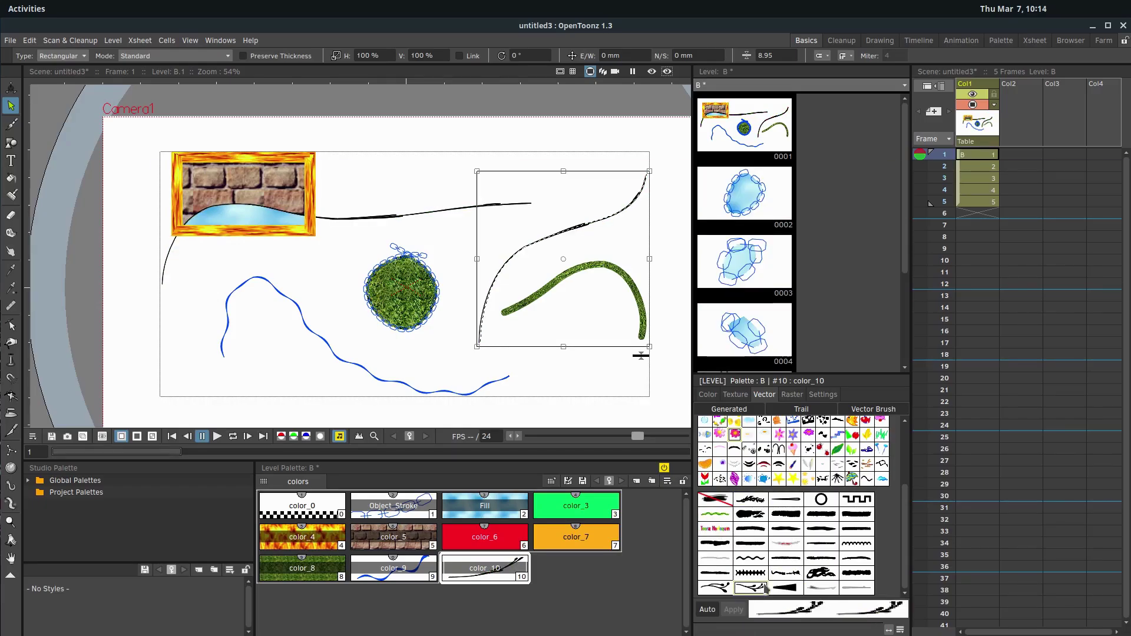
click(785, 572)
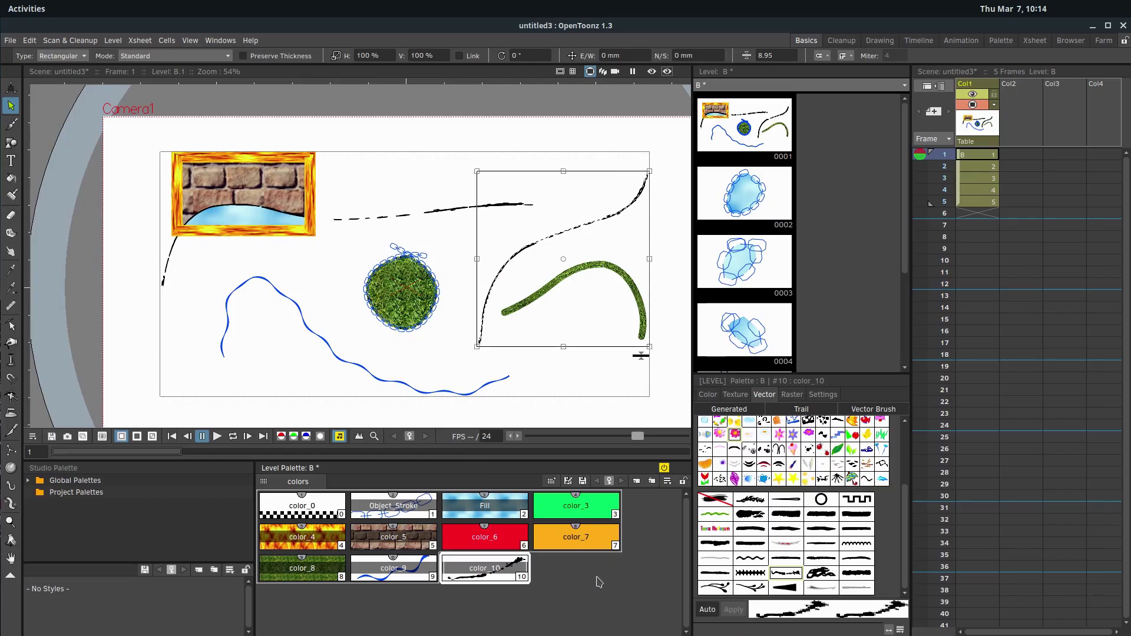
click(536, 552)
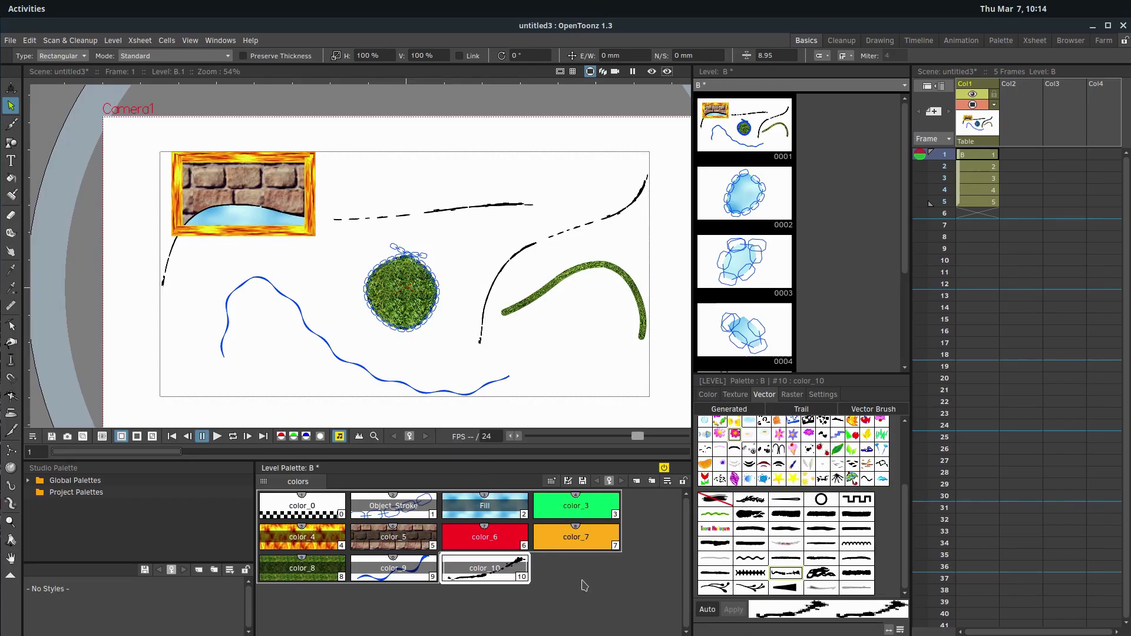
scroll(887, 520, up, 3)
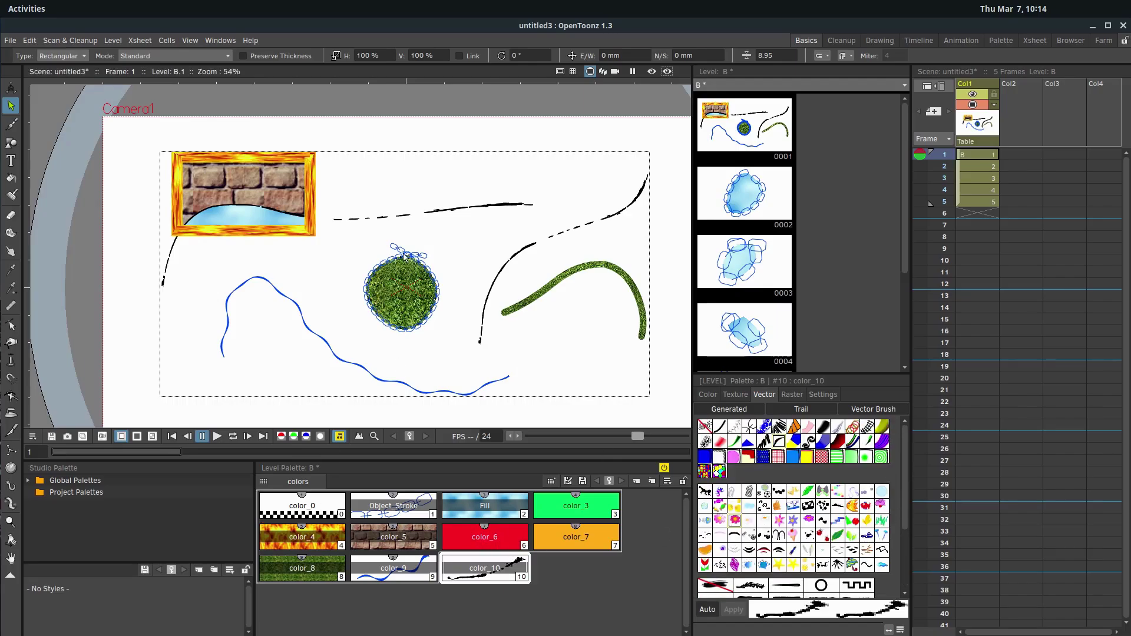
Step: Create a new Toonz Vector Level named C from File > New Level
click(10, 41)
click(43, 186)
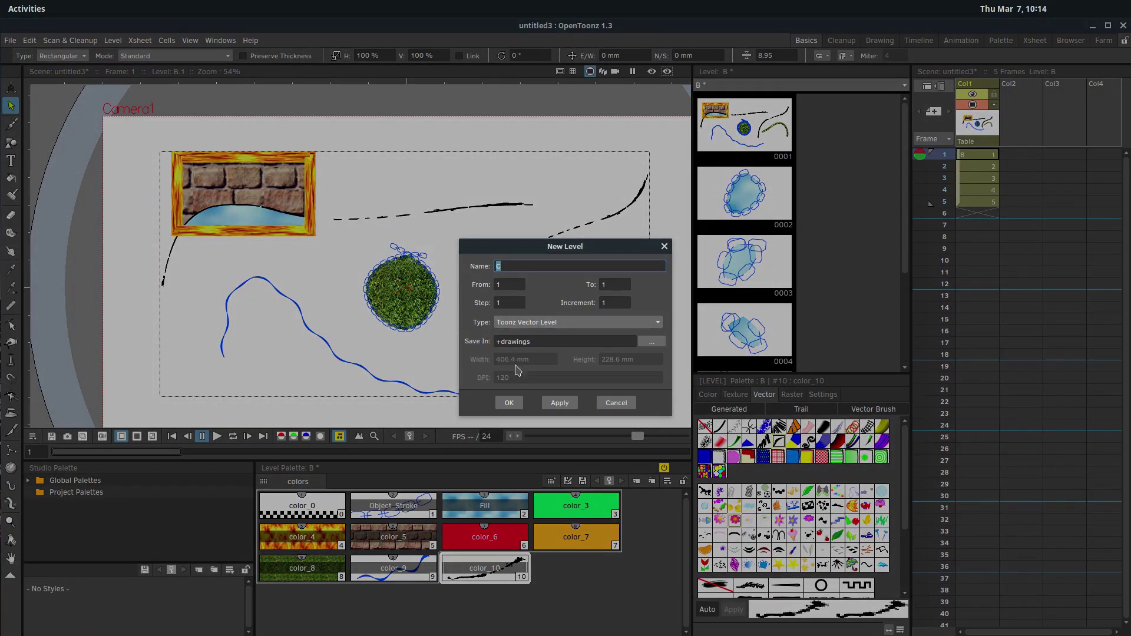
click(513, 403)
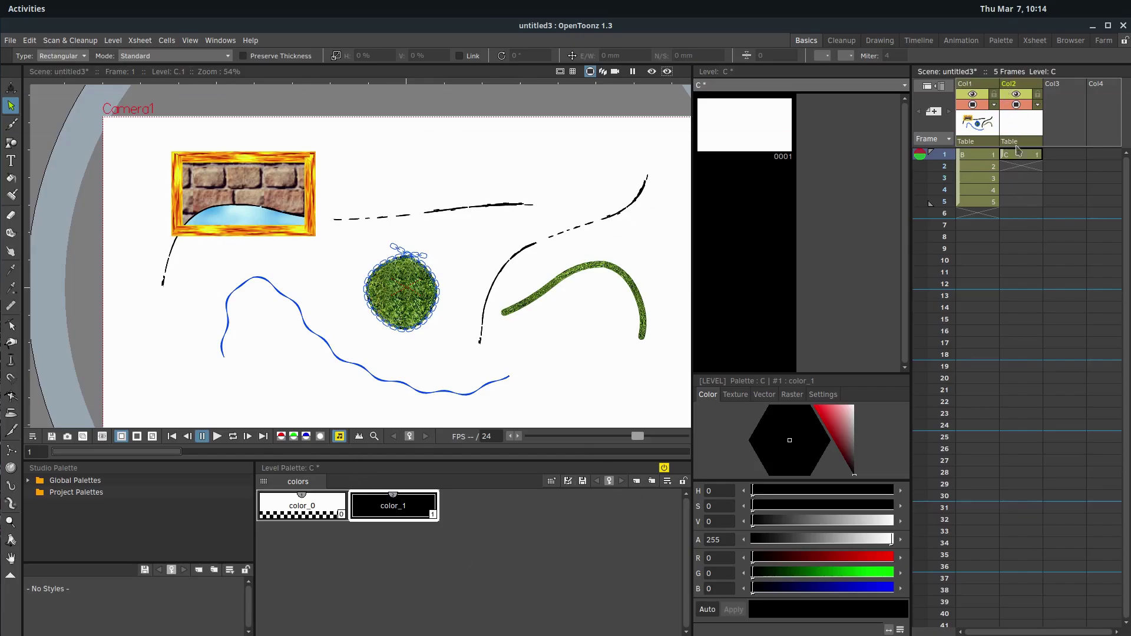
Step: Brush a thick black looping stroke in level C's frame 1 and hide Col1 from the viewer
click(1020, 156)
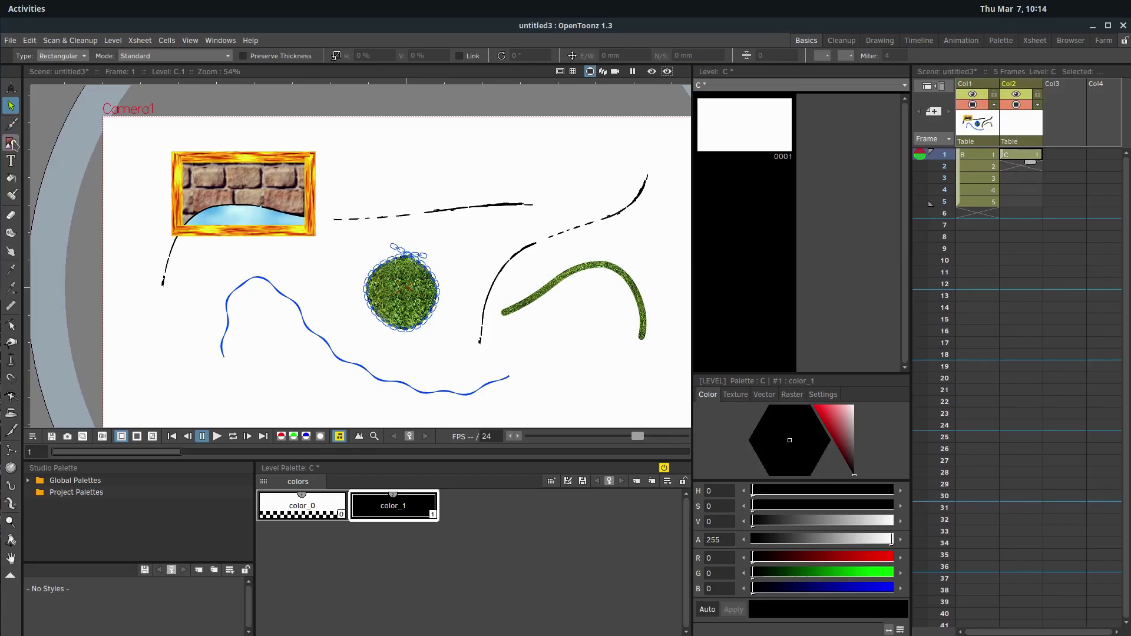
click(11, 124)
mouse_move(469, 167)
mouse_down()
mouse_move(433, 170)
mouse_move(493, 207)
mouse_move(599, 352)
mouse_up()
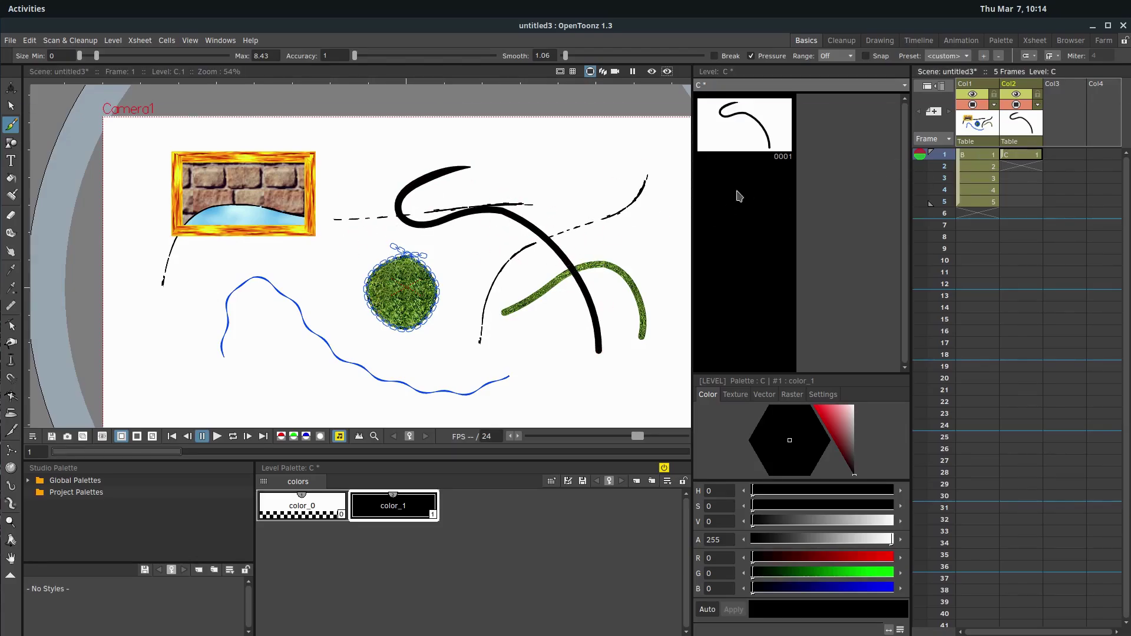
click(972, 104)
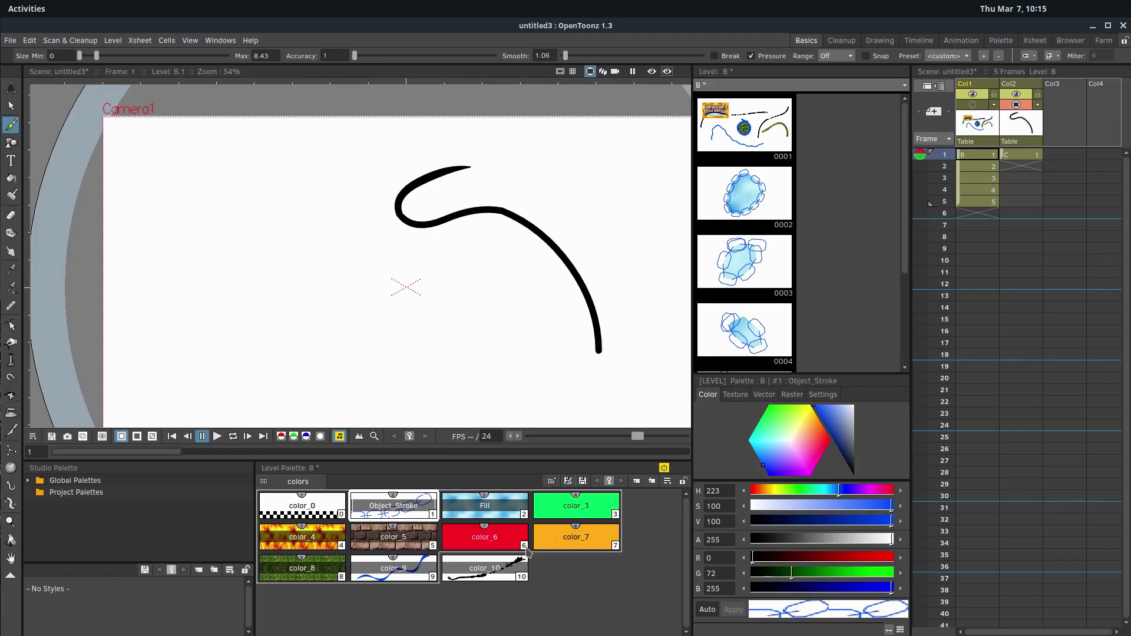
click(1021, 154)
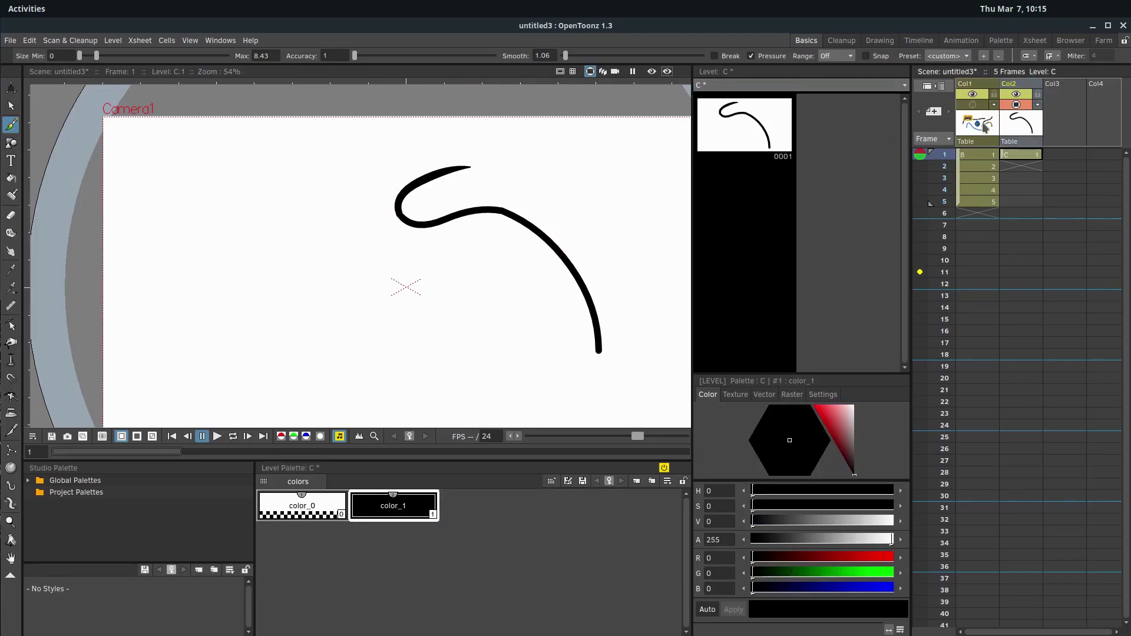
Step: Select all styles in level B's palette and copy them
click(969, 84)
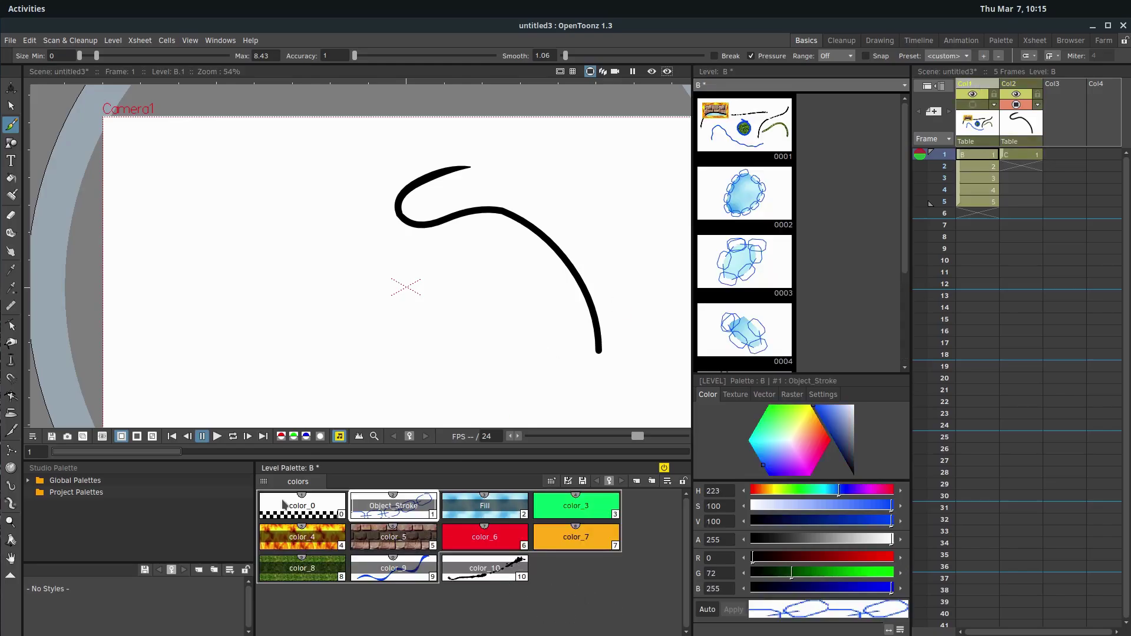
click(301, 490)
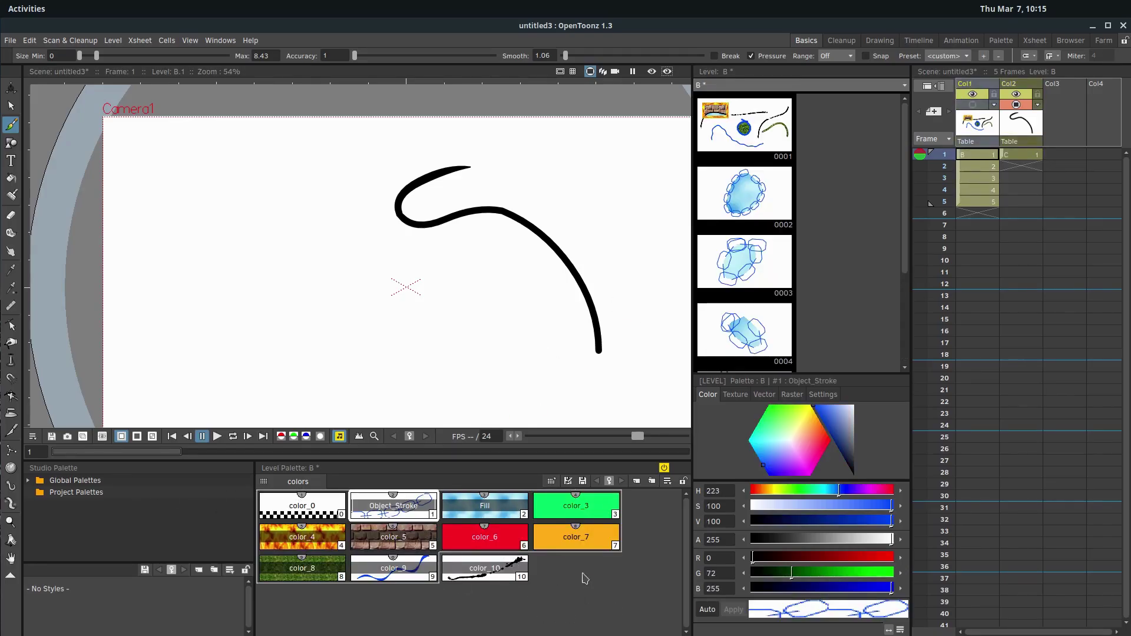
right_click(657, 503)
click(690, 511)
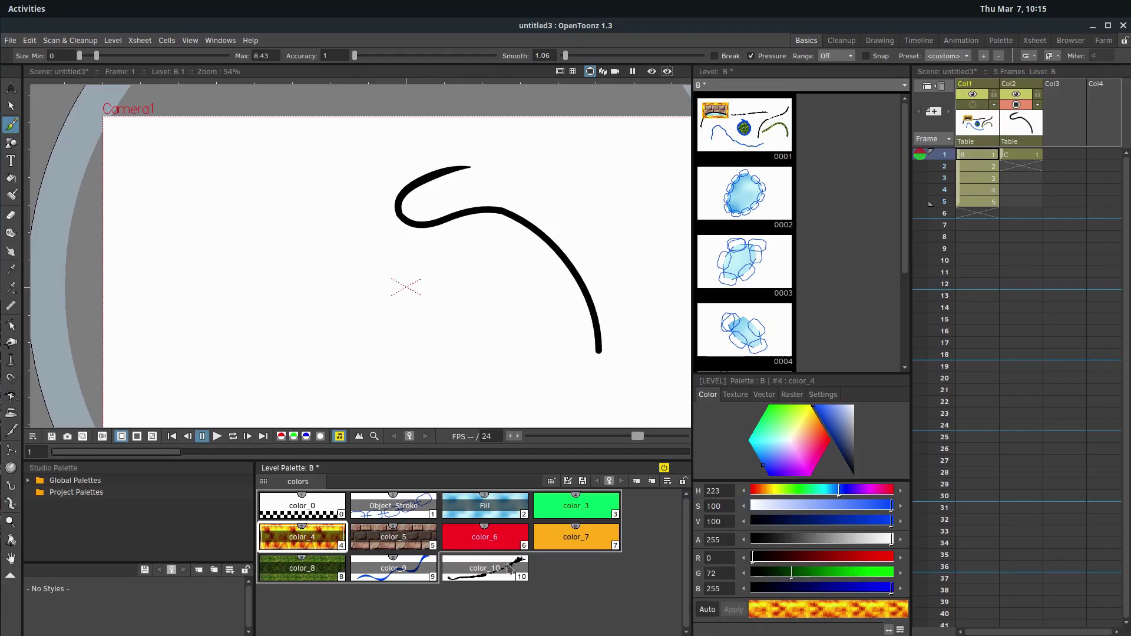
key(ctrl+a)
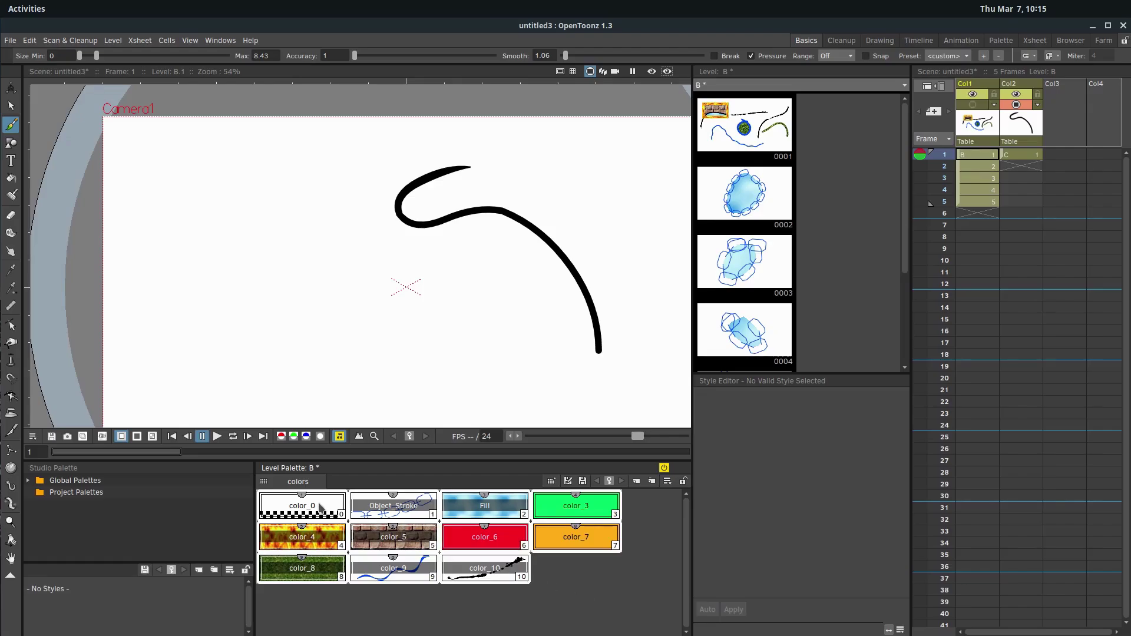
click(480, 564)
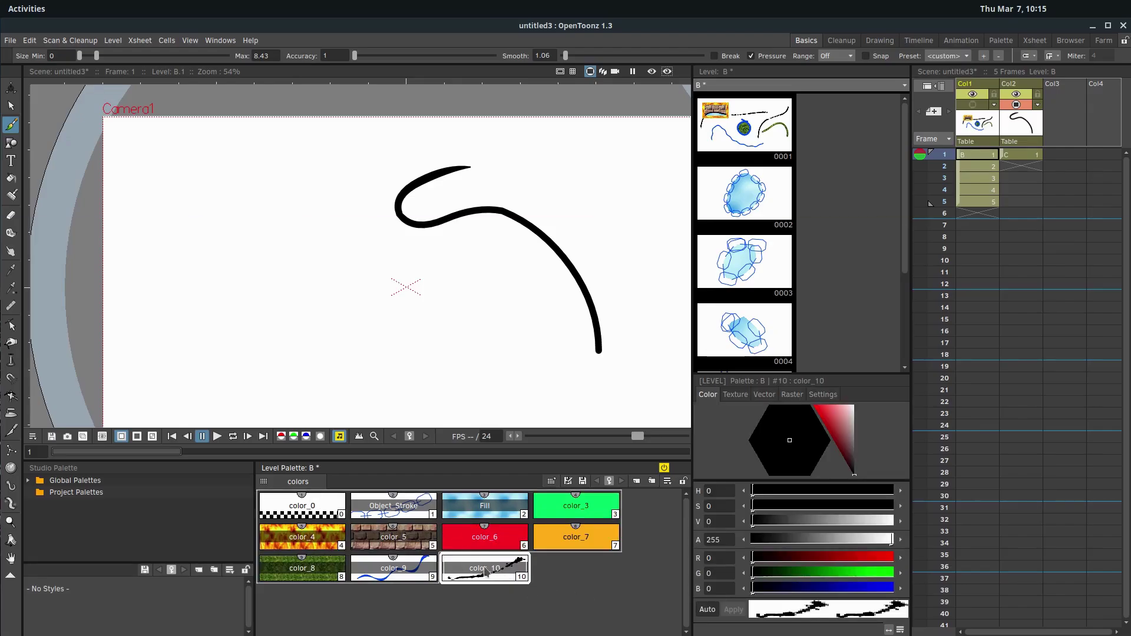
key(ctrl+a)
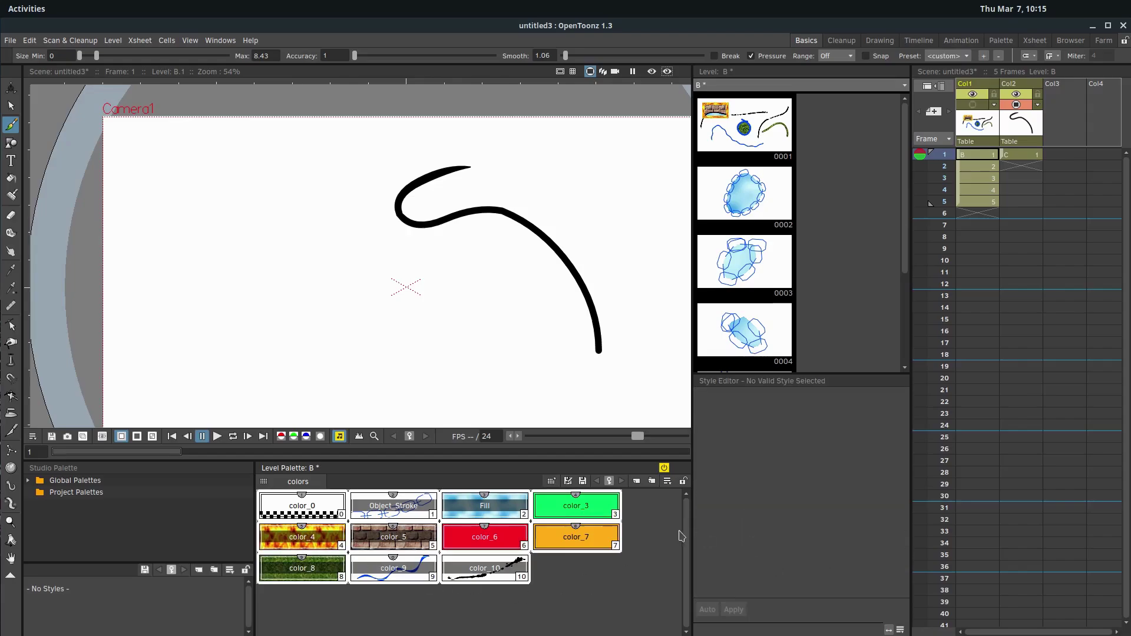
right_click(646, 502)
click(667, 510)
Step: Paste Insert the copied styles into level C's palette
click(1020, 154)
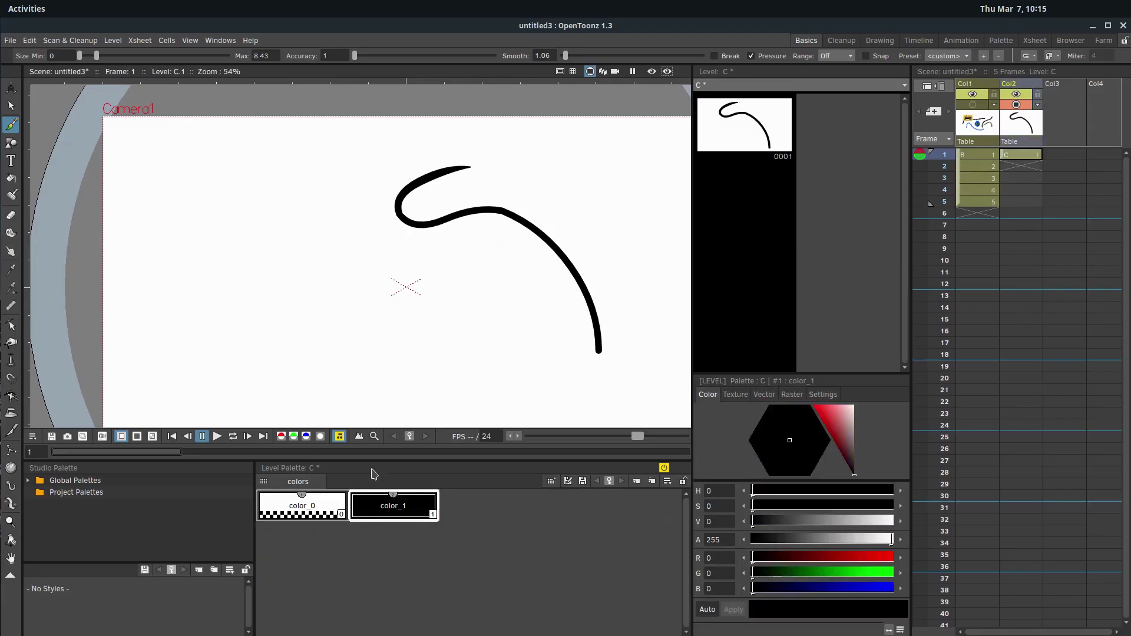
right_click(478, 522)
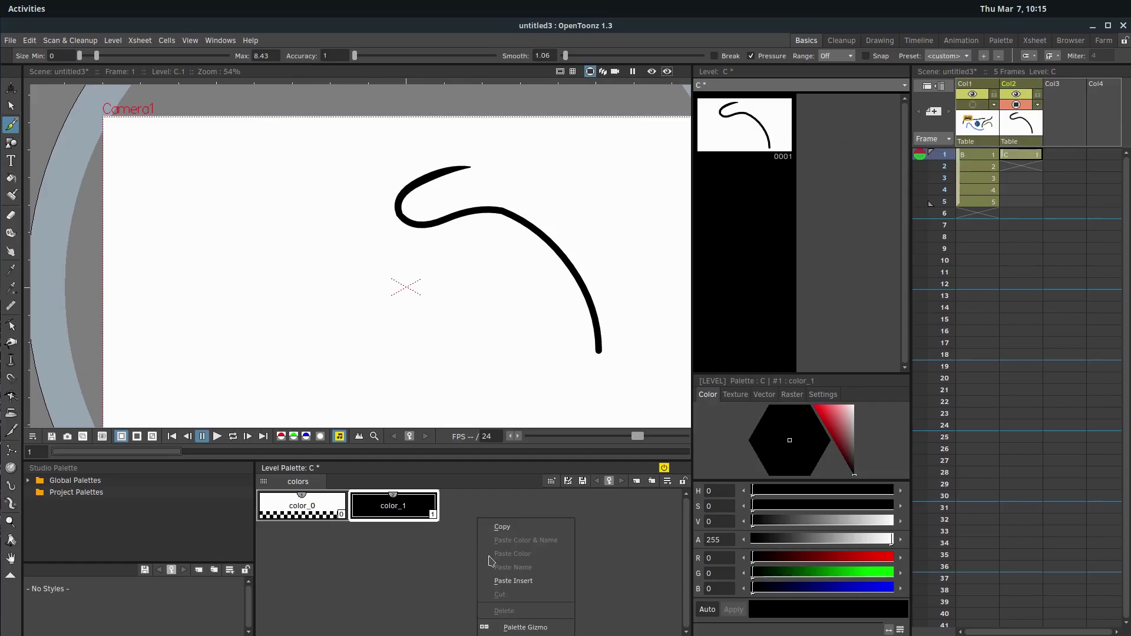
click(512, 581)
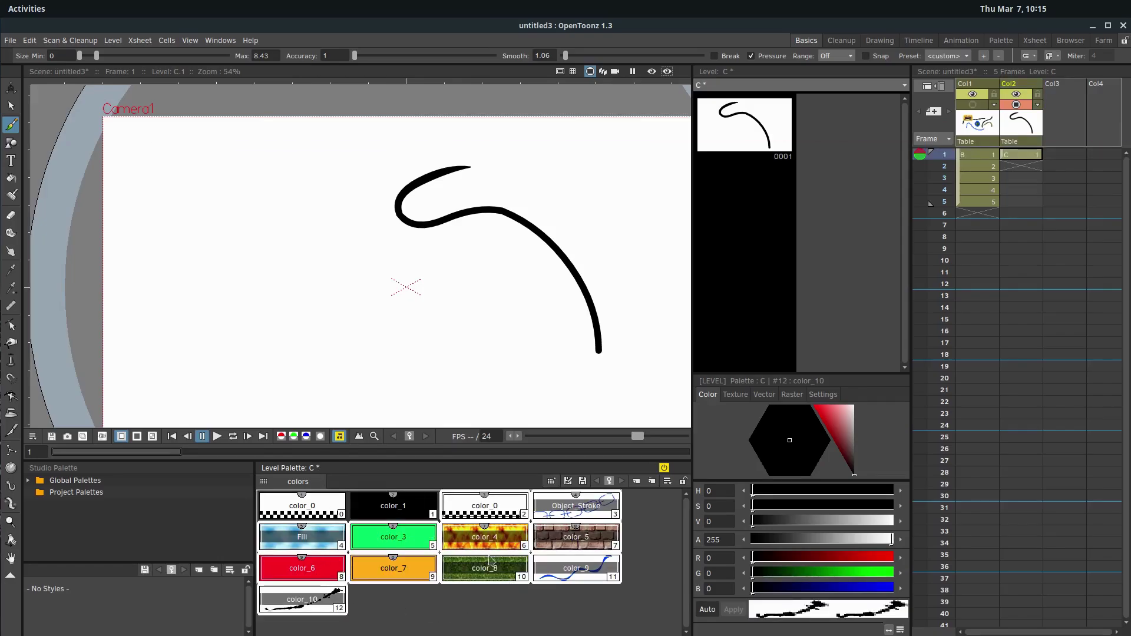
Step: Give level C's color_6 and color_5 styles the calligraphy raster brush
click(302, 567)
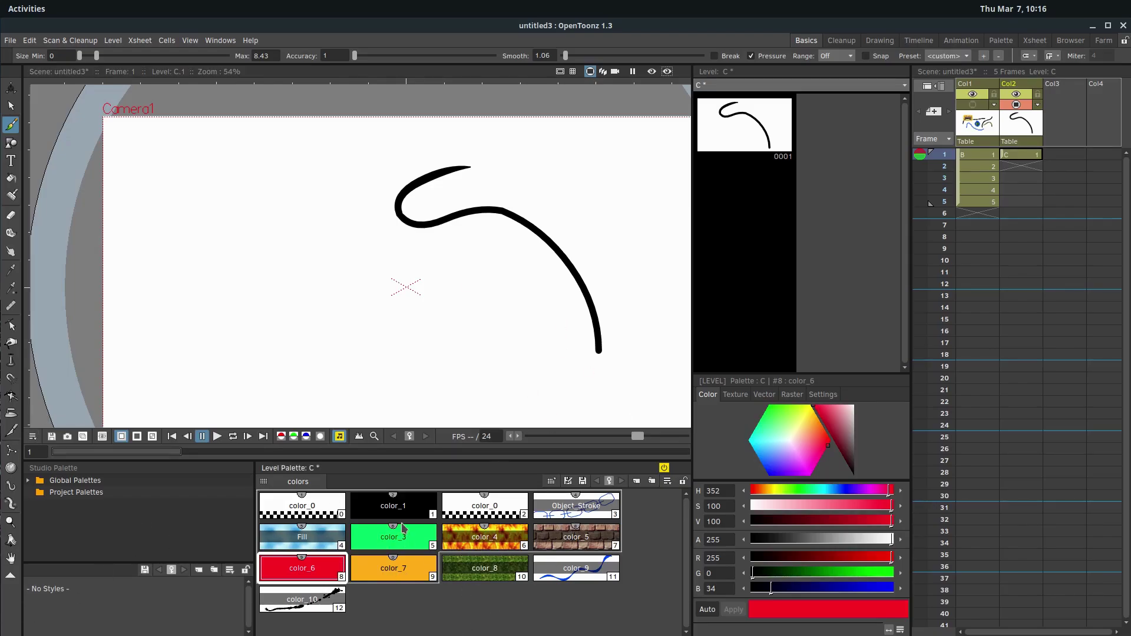
click(737, 395)
click(774, 396)
click(792, 395)
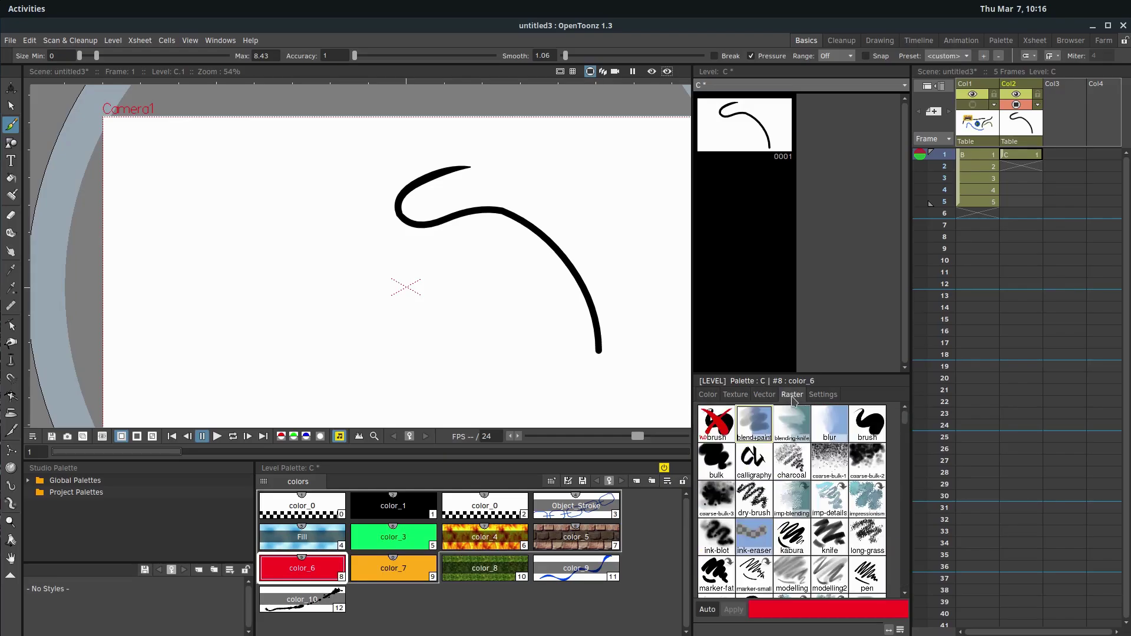
click(754, 462)
click(597, 510)
click(598, 535)
click(764, 455)
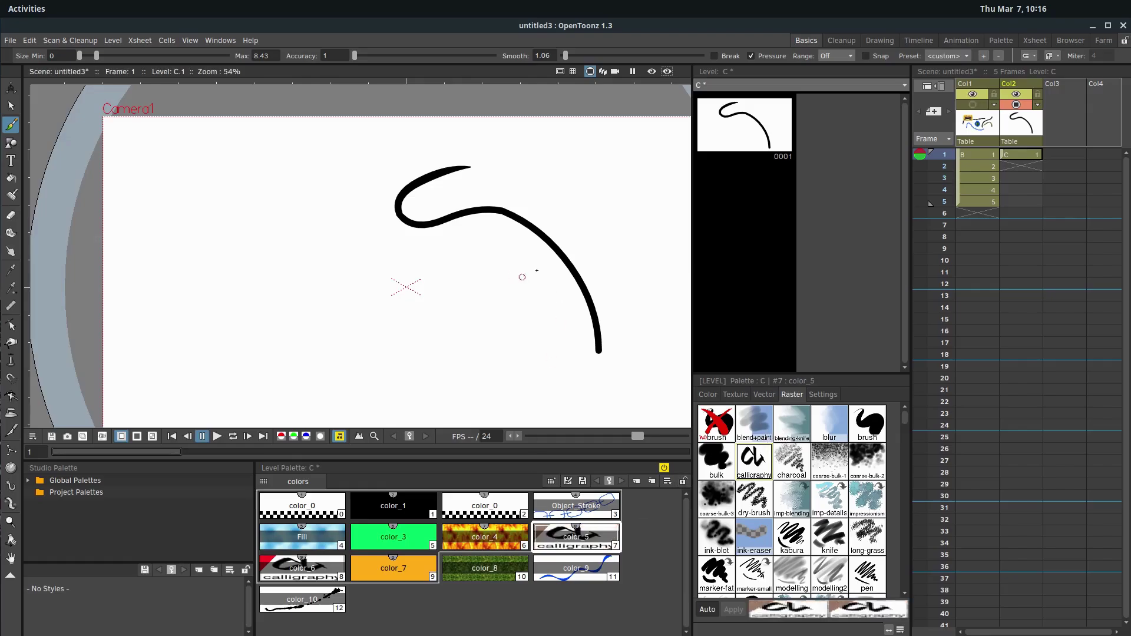
Step: Apply color_5 to level C's curved stroke
click(11, 105)
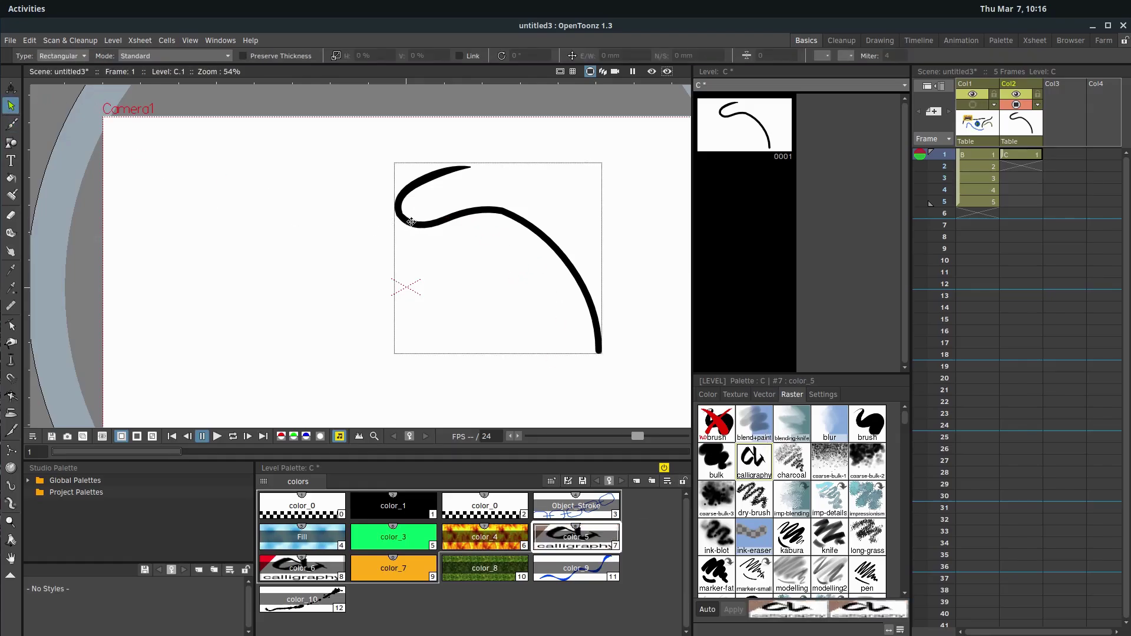
click(411, 222)
click(563, 539)
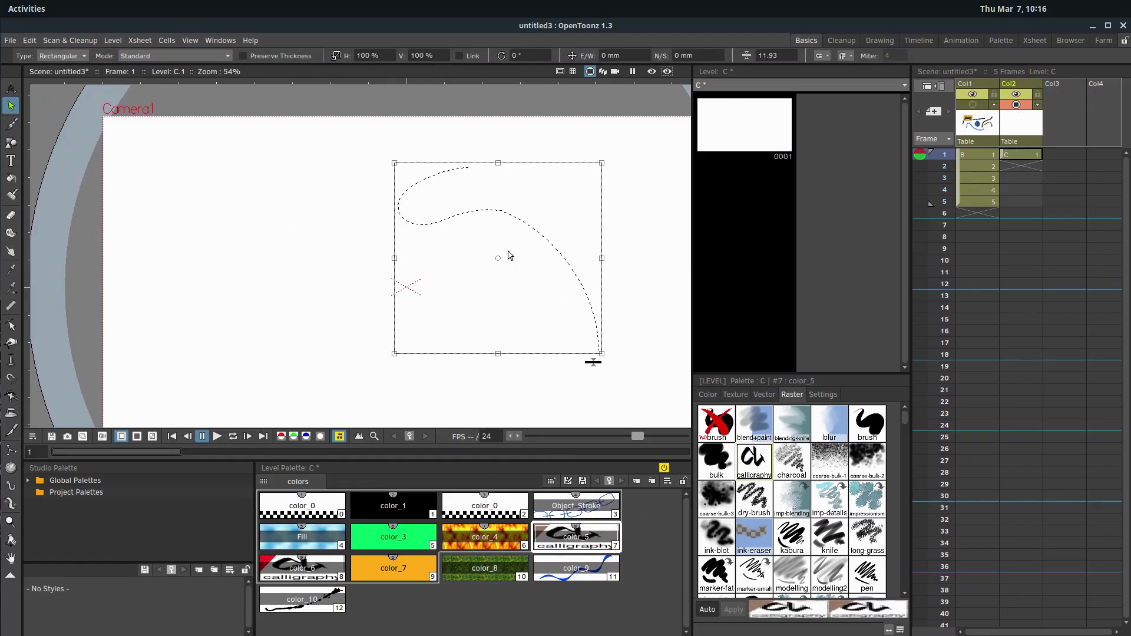
click(302, 568)
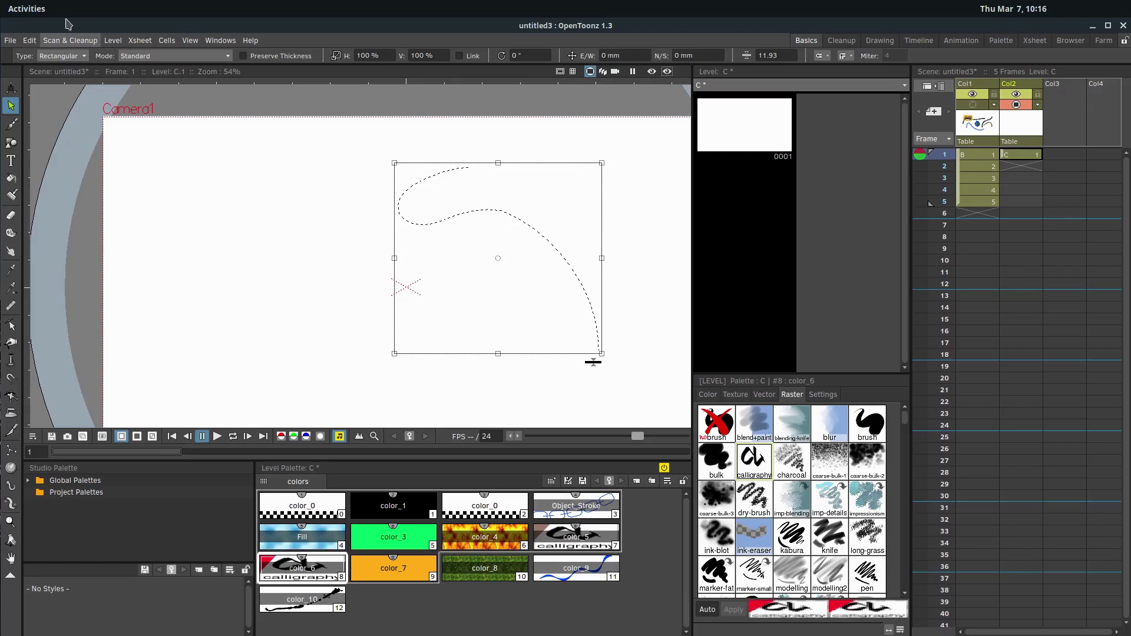
Step: Create a new Toonz Raster Level named D via File > New Level
click(11, 41)
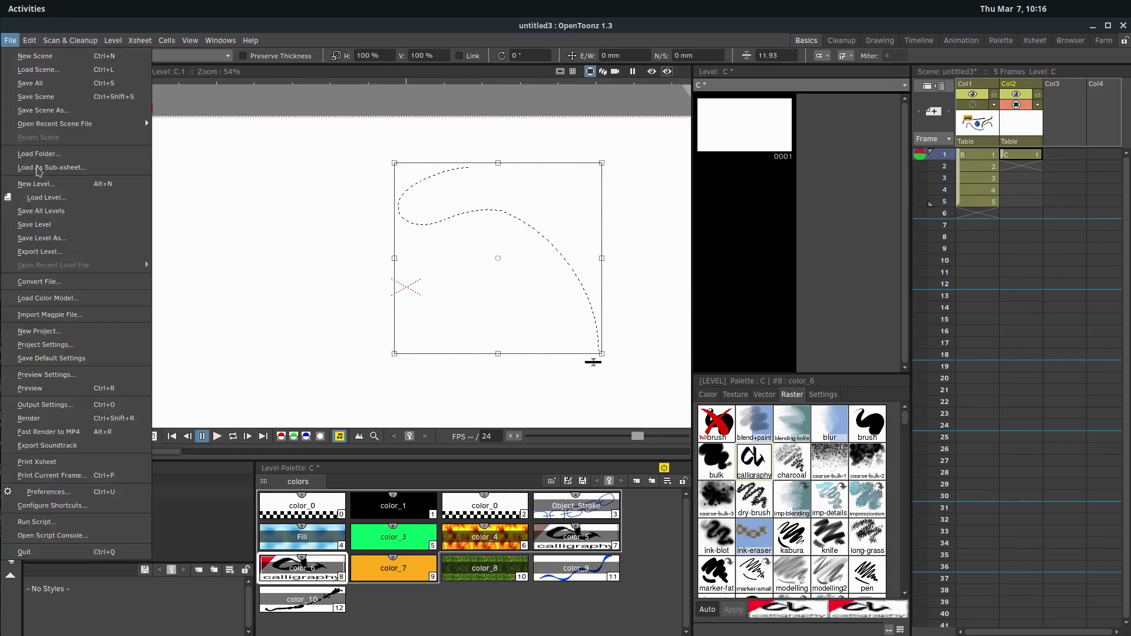
click(35, 184)
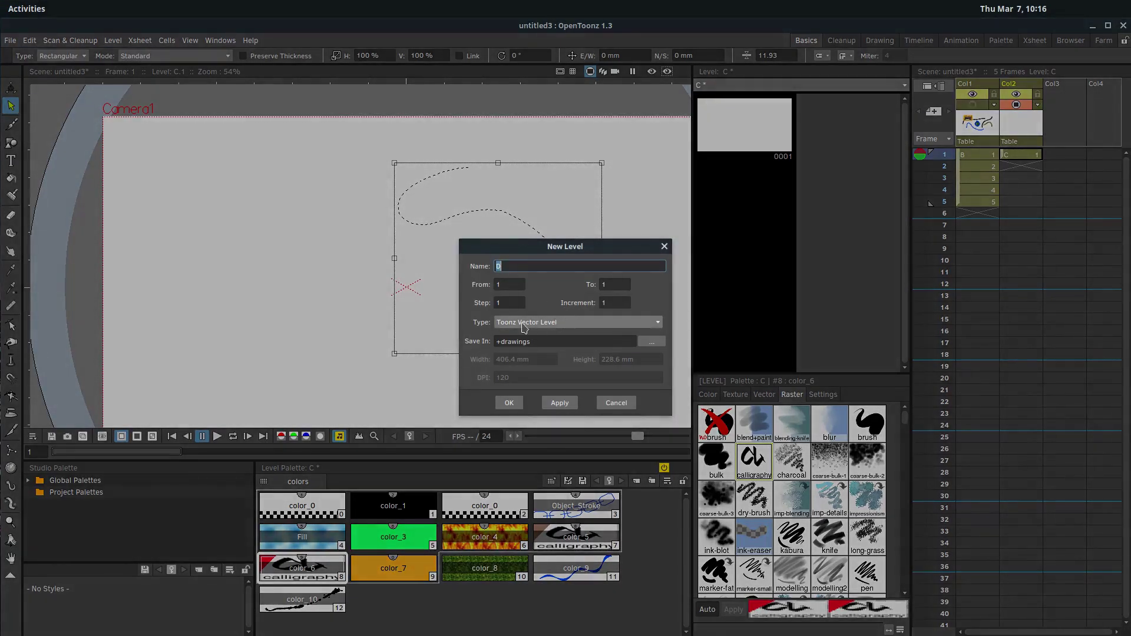
click(524, 326)
click(523, 348)
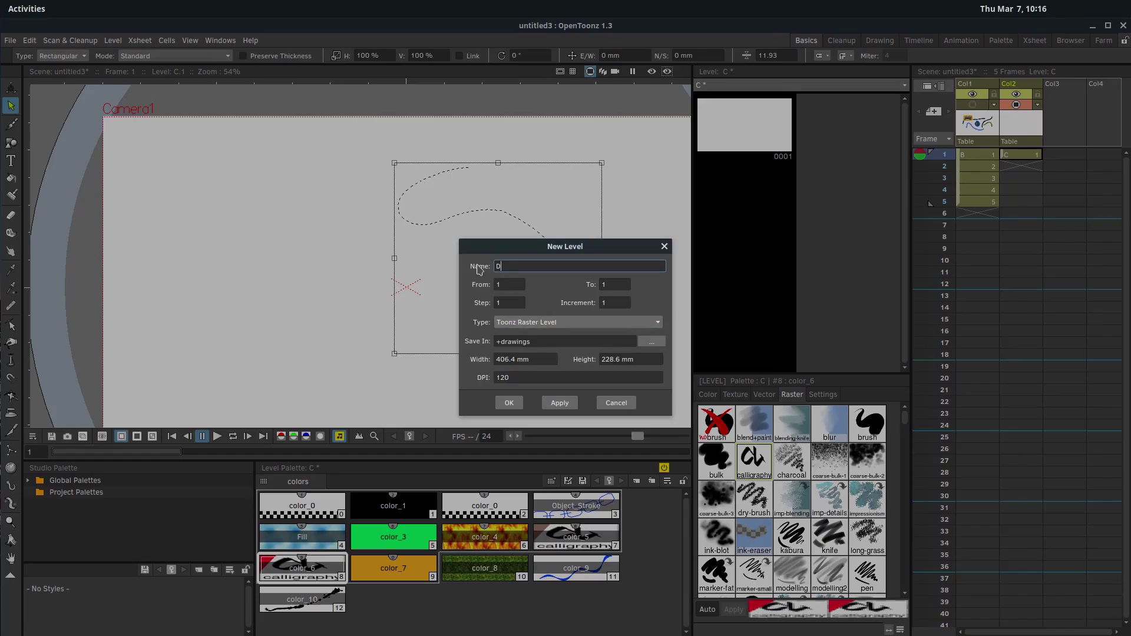
click(509, 403)
Step: Draw one thick black wavy brush stroke across the upper canvas, then select and deselect it
click(11, 124)
mouse_move(195, 224)
mouse_down()
mouse_move(229, 184)
mouse_move(295, 236)
mouse_move(512, 212)
mouse_up()
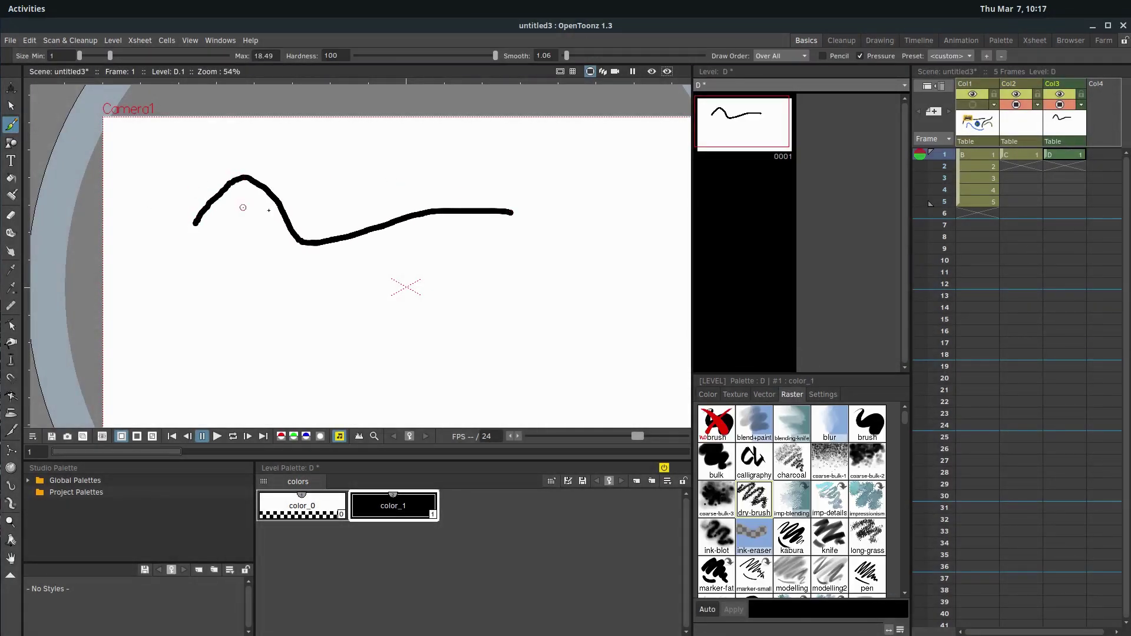
click(11, 106)
click(229, 186)
click(382, 517)
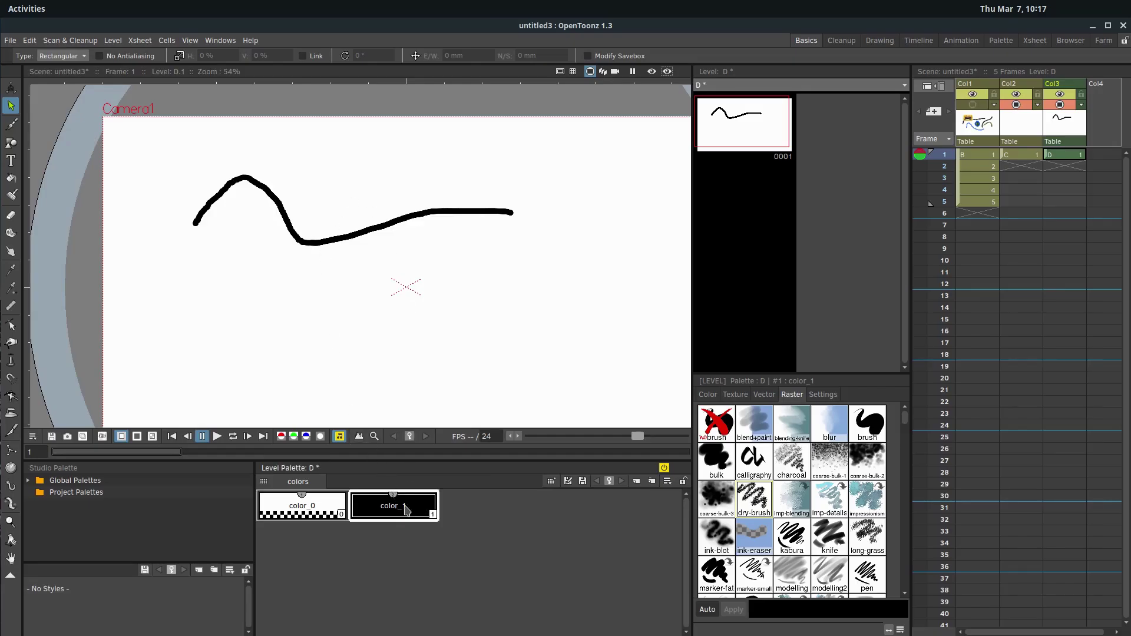
Step: Give color_1 the dry-brush raster style and draw a thin stroke below the first
click(768, 394)
click(788, 394)
click(754, 502)
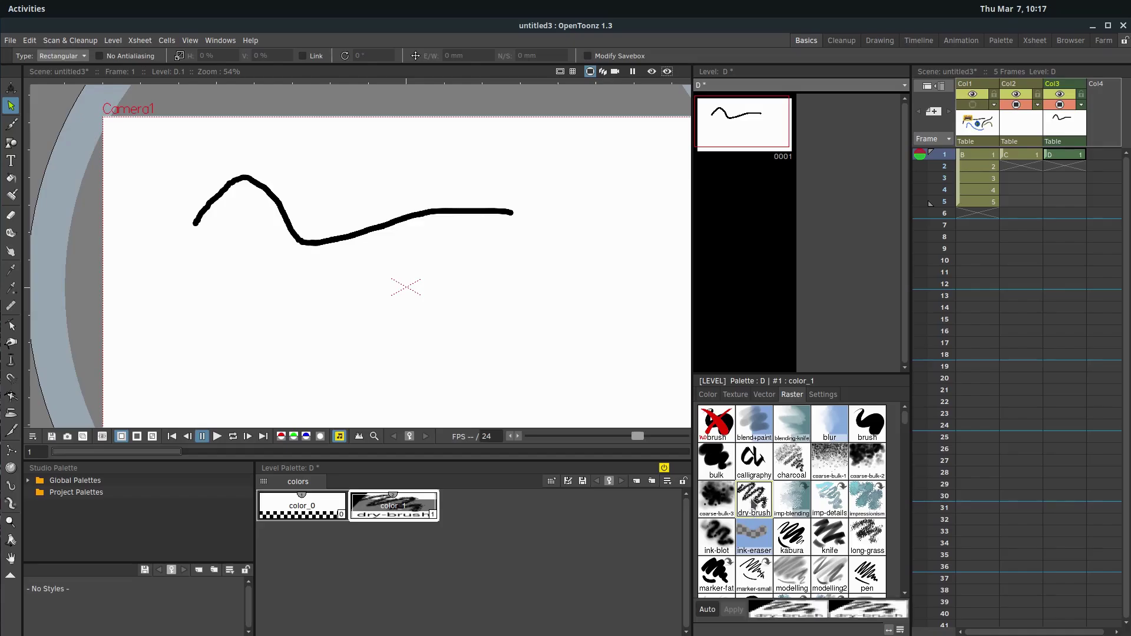
click(11, 125)
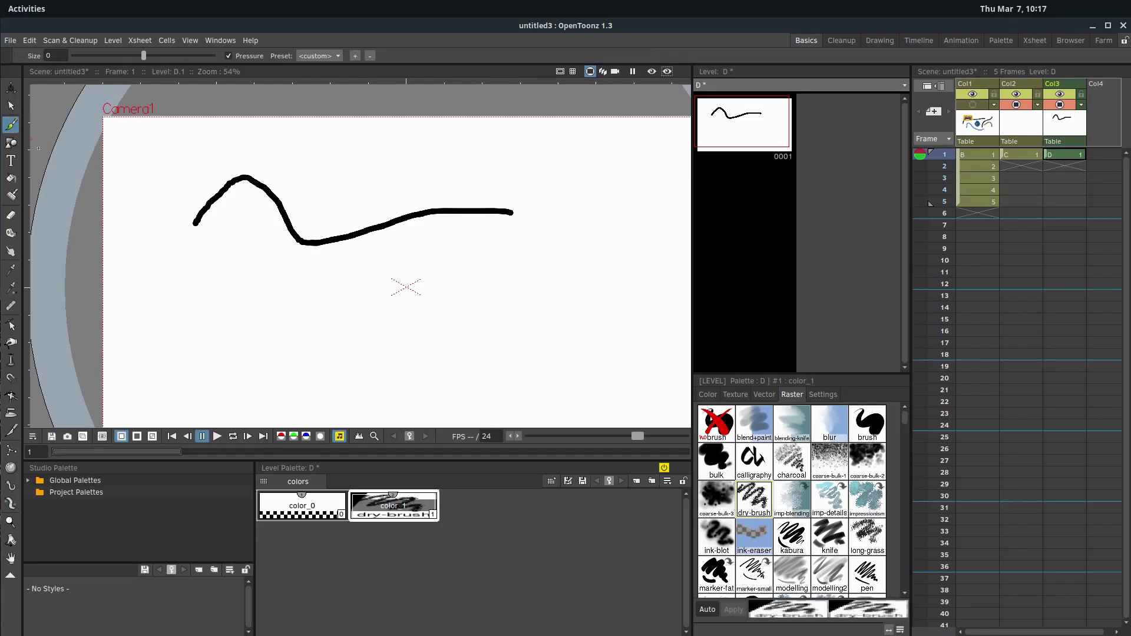
mouse_move(207, 305)
mouse_down()
mouse_move(253, 338)
mouse_move(361, 356)
mouse_move(486, 289)
mouse_up()
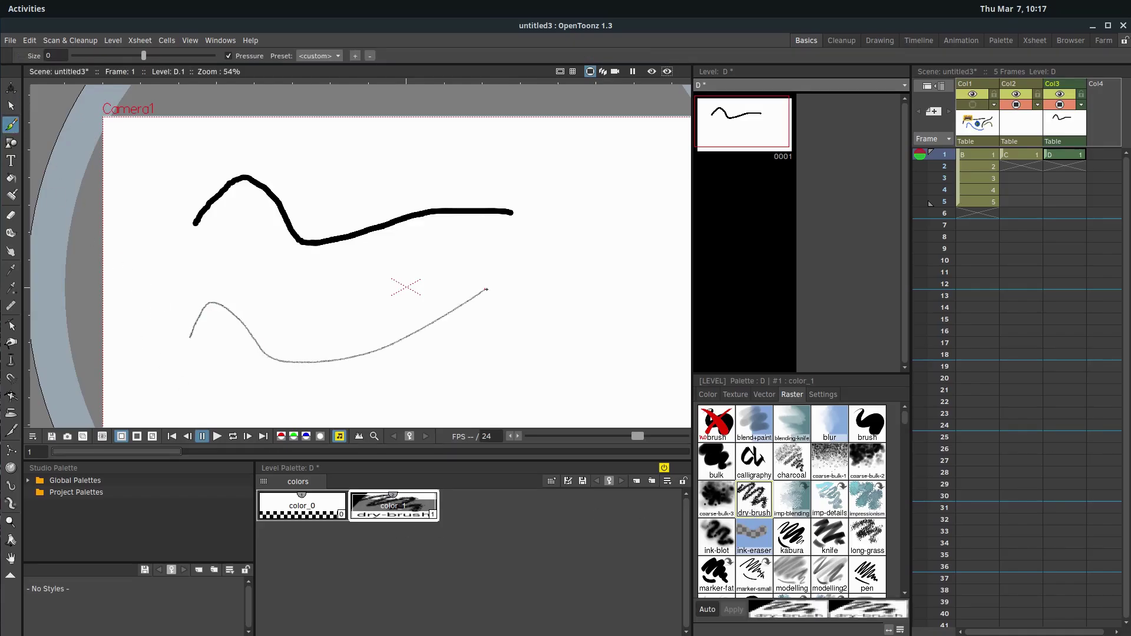
Step: Draw a thick bulk-style stroke at lower right and a grey knife-style stroke at upper right
click(715, 465)
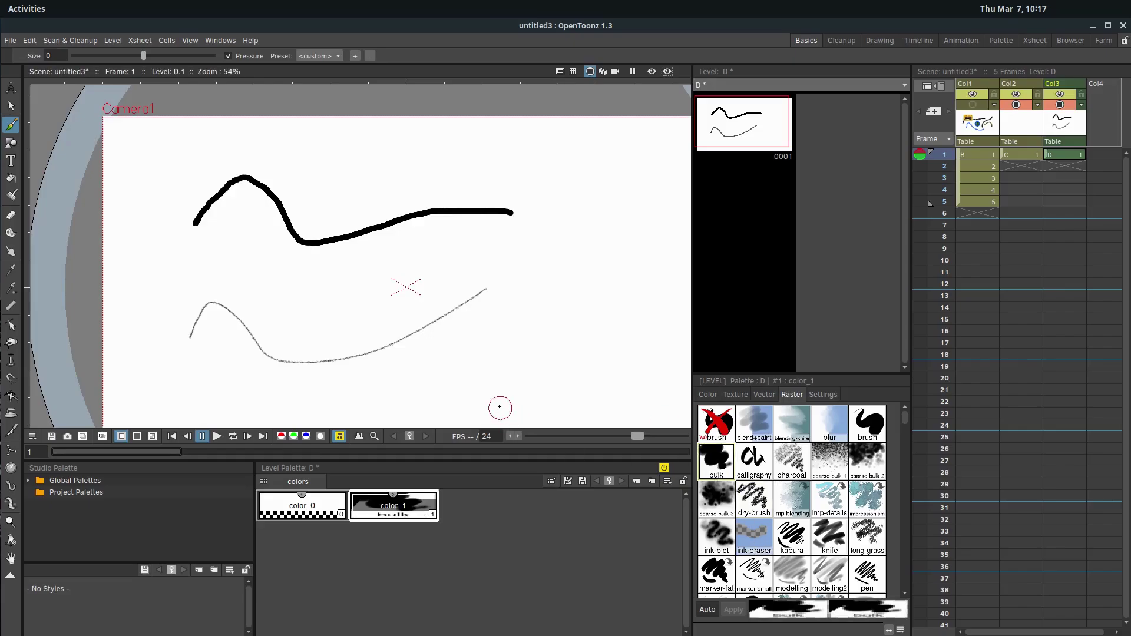
mouse_move(500, 404)
mouse_down()
mouse_move(586, 340)
mouse_move(565, 274)
mouse_up()
click(830, 536)
mouse_move(607, 203)
mouse_down()
mouse_move(522, 247)
mouse_move(445, 260)
mouse_up()
Step: Add a slow-ink stroke and a curving pointed-brush stroke across the middle
scroll(840, 480, down, 2)
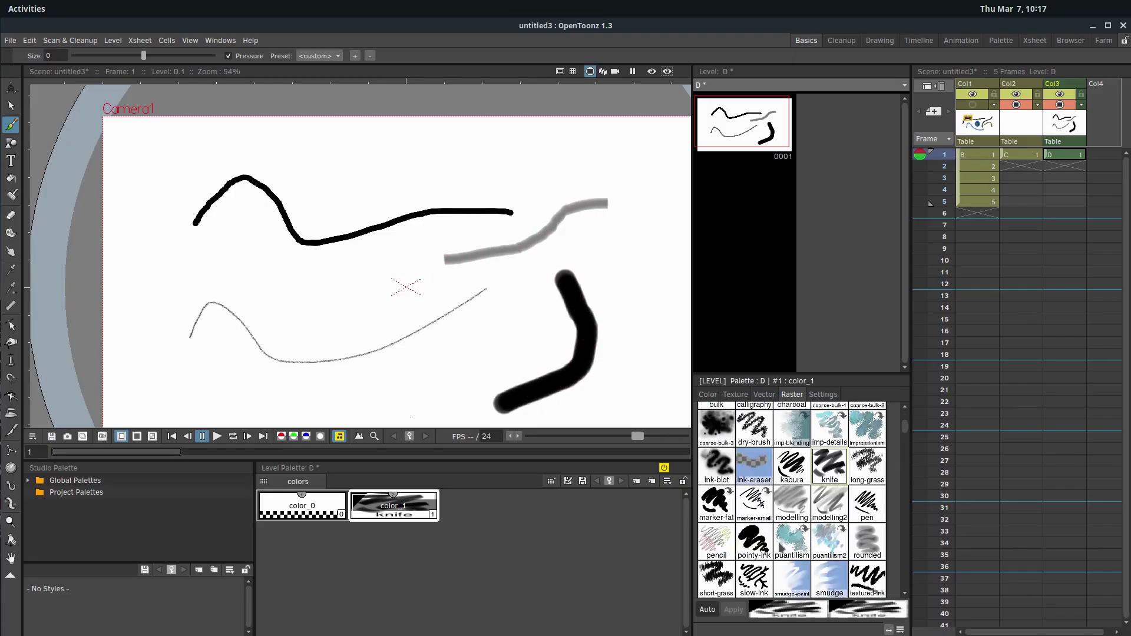
scroll(756, 548, down, 1)
click(754, 544)
mouse_move(316, 296)
mouse_down()
mouse_move(330, 300)
mouse_move(372, 197)
mouse_move(360, 177)
mouse_up()
scroll(772, 560, down, 2)
click(757, 549)
mouse_move(488, 322)
mouse_down()
mouse_move(467, 331)
mouse_move(250, 227)
mouse_up()
Step: Make color_1 pure red (255, 0, 0) and draw two long pink strokes across the canvas
click(714, 397)
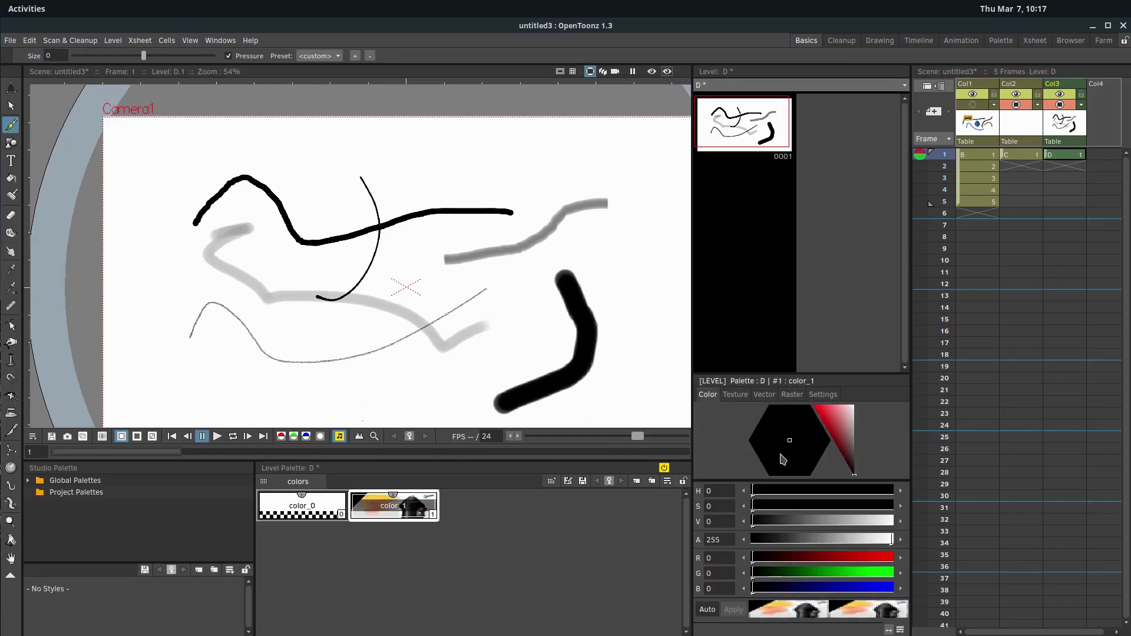
click(831, 438)
mouse_move(573, 254)
mouse_down()
mouse_move(529, 261)
mouse_move(463, 382)
mouse_up()
mouse_move(237, 333)
mouse_down()
mouse_move(252, 170)
mouse_move(469, 185)
mouse_move(508, 233)
mouse_up()
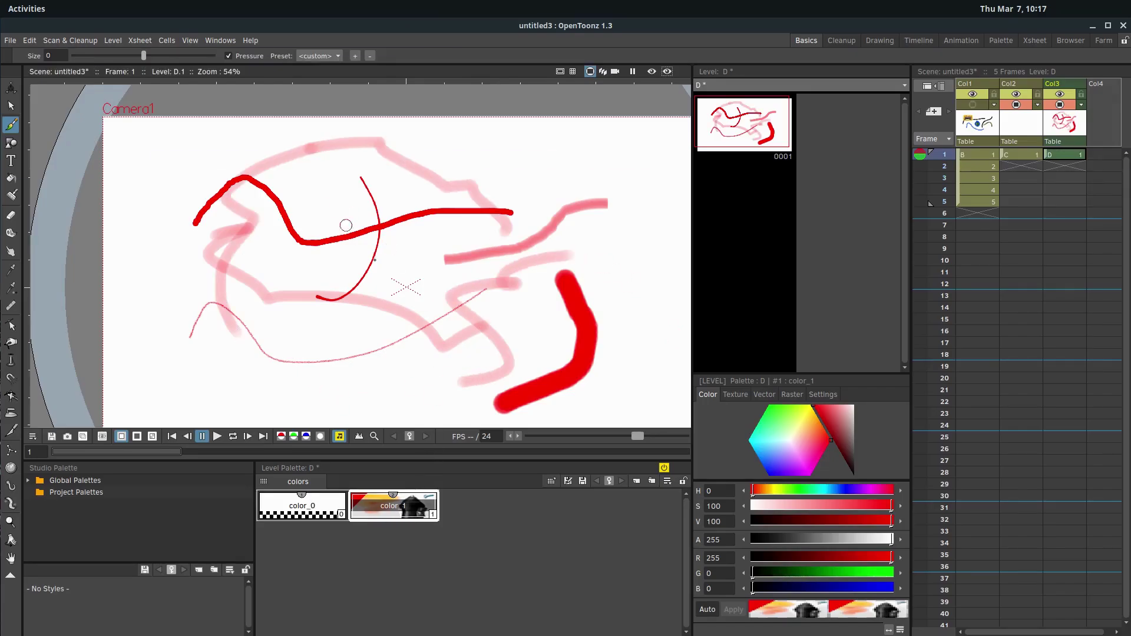
Step: Browse color_1's raster brush, settings and texture styles, returning to its colour controls
click(793, 395)
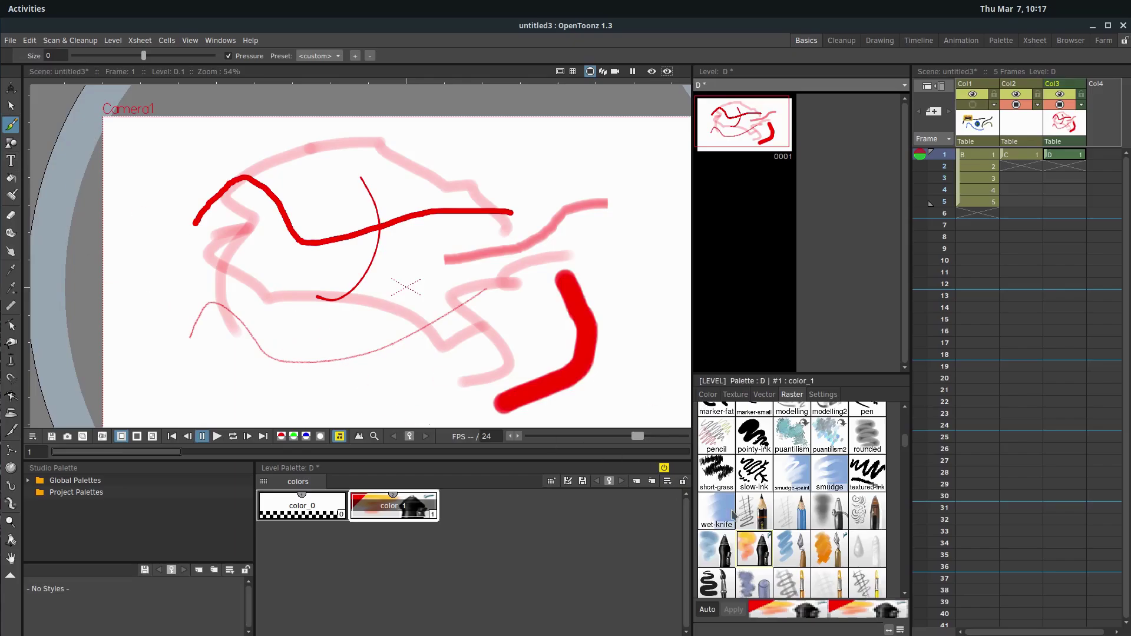
scroll(826, 553, down, 3)
scroll(823, 557, up, 6)
scroll(823, 556, up, 1)
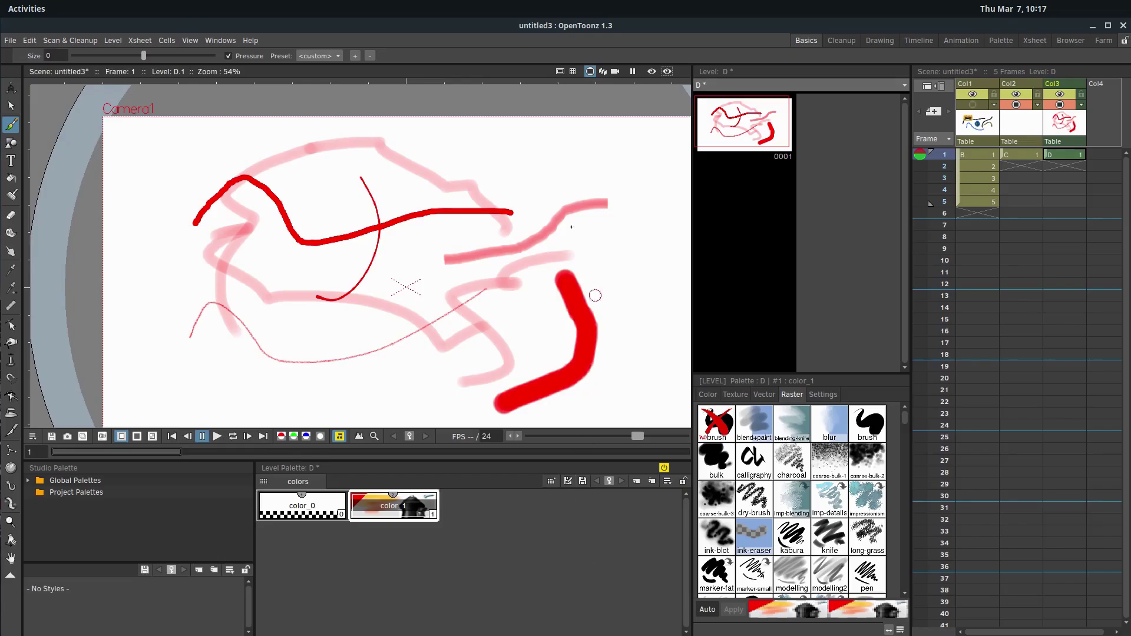
click(816, 397)
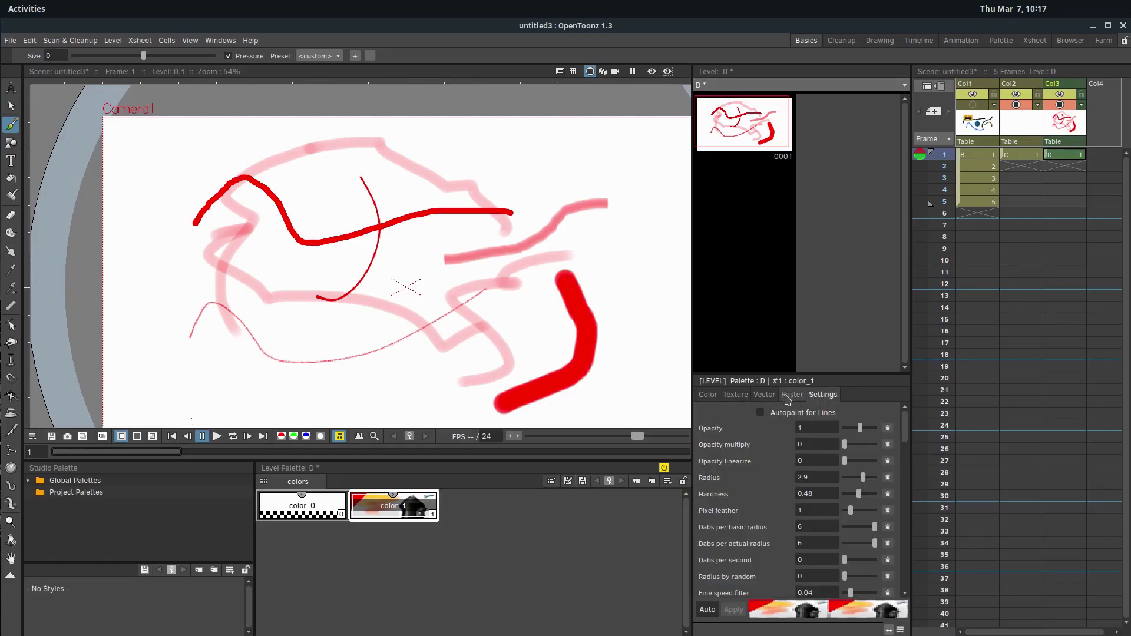
click(791, 396)
click(736, 395)
click(714, 396)
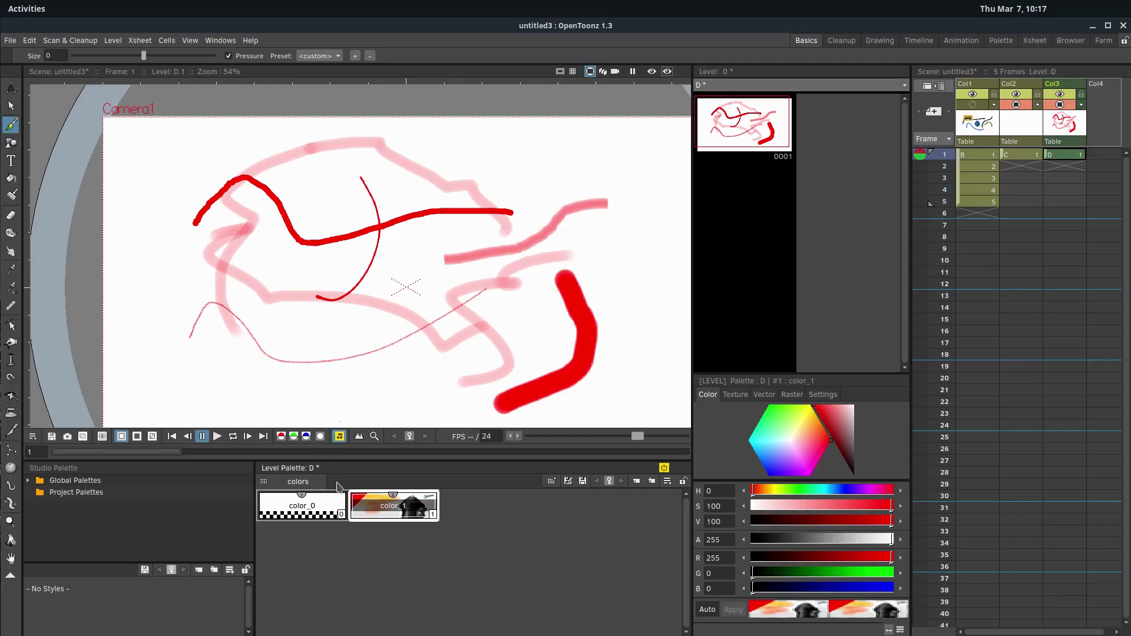
Step: Show the Texture tab swatches for level D's red color_1 in the Style Editor
click(737, 396)
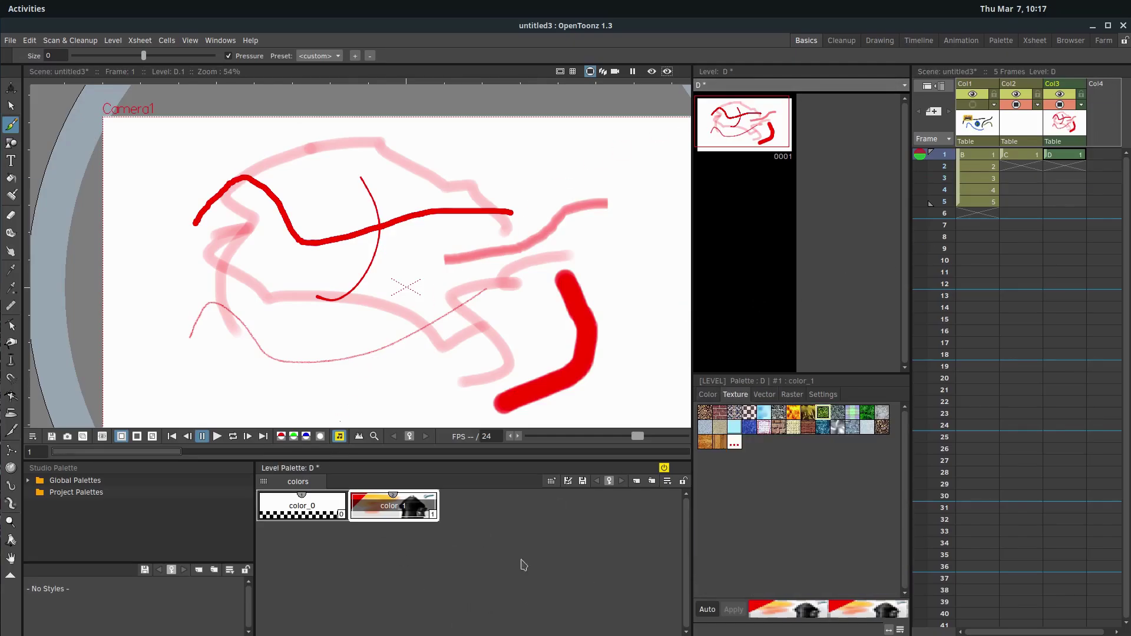